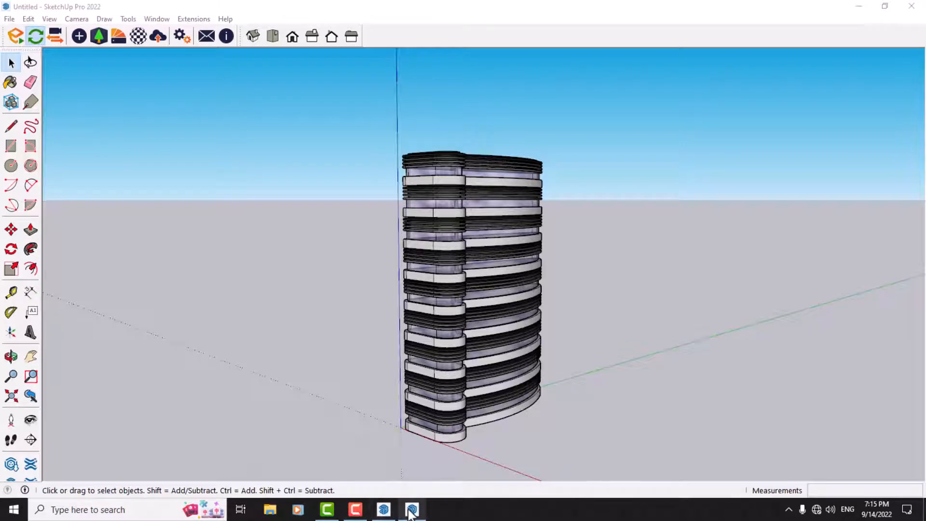
- Switch to the Enscape render window and bring the camera closer to the tower
{"action": "left_click", "coordinate": [412, 510]}
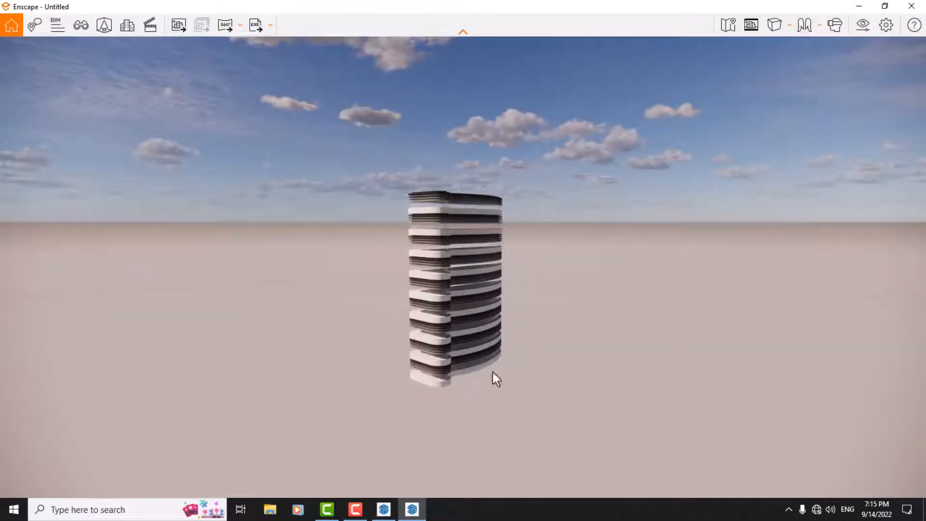
{"action": "mouse_move", "coordinate": [493, 369]}
{"action": "left_mouse_down"}
{"action": "mouse_move", "coordinate": [516, 367]}
{"action": "mouse_move", "coordinate": [485, 367]}
{"action": "left_mouse_up"}
{"action": "key", "text": "w"}
{"action": "key", "text": "w"}
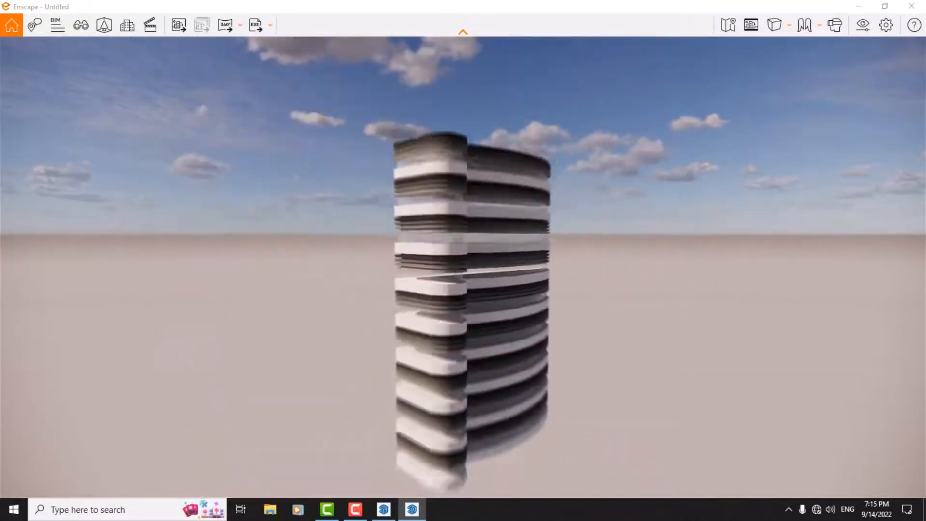
{"action": "key", "text": "w"}
{"action": "key", "text": "w"}
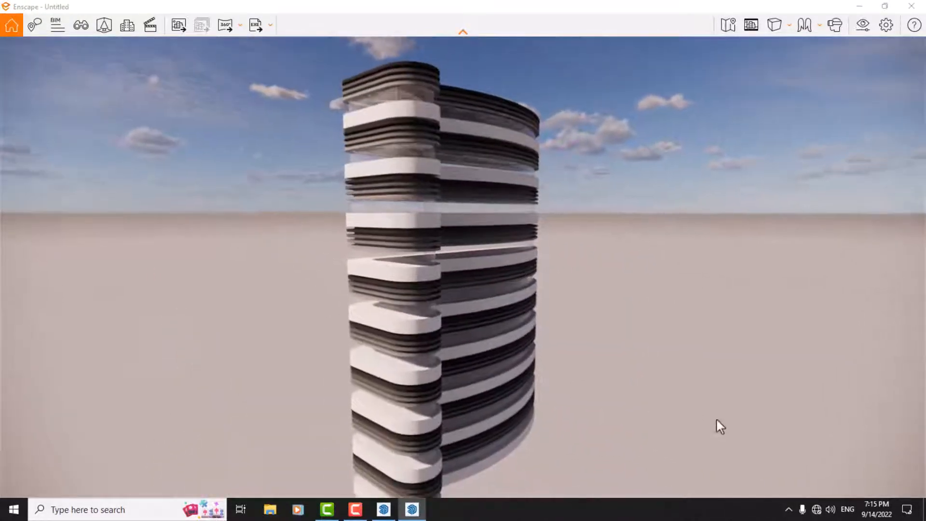
- Turn on the computer's Wi-Fi and return to the render view
{"action": "left_click", "coordinate": [817, 510]}
{"action": "left_click", "coordinate": [744, 481]}
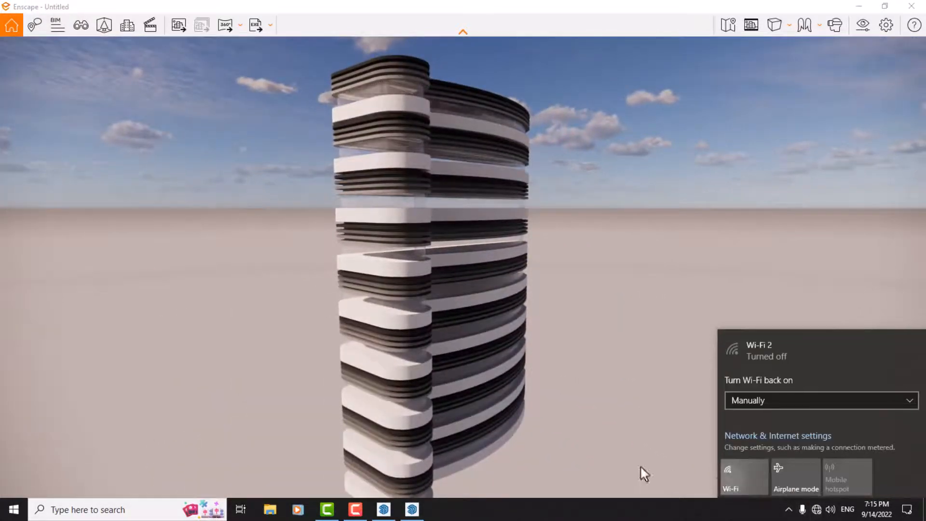
{"action": "left_click", "coordinate": [641, 467]}
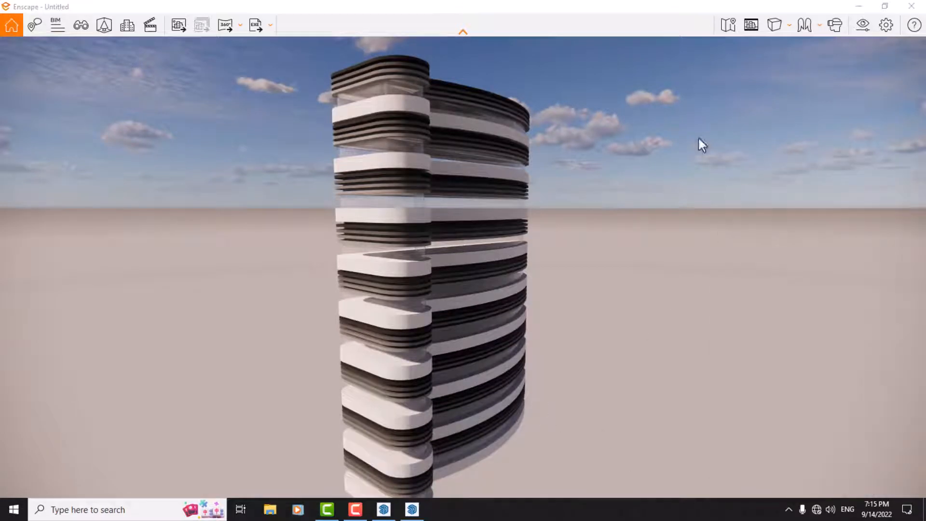
- Enable the safe frame around the render view
{"action": "left_click", "coordinate": [749, 25]}
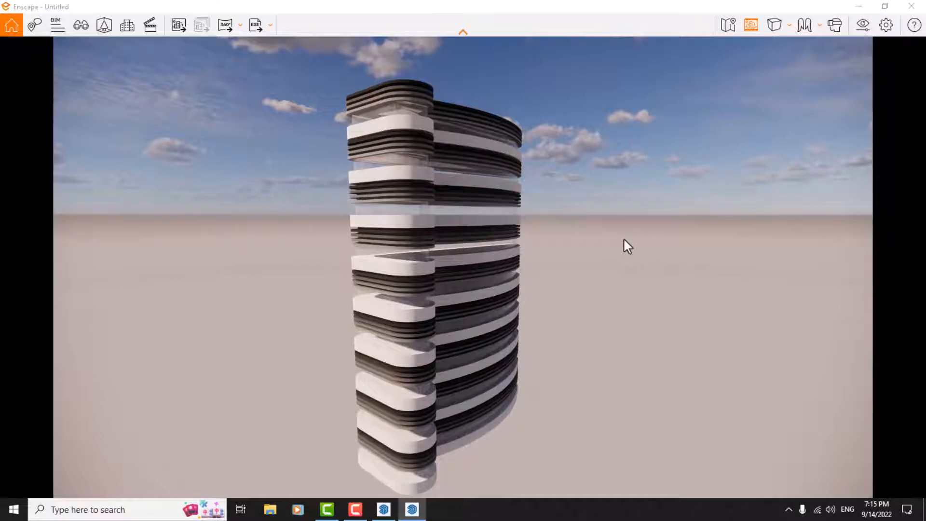
{"action": "left_click", "coordinate": [776, 33]}
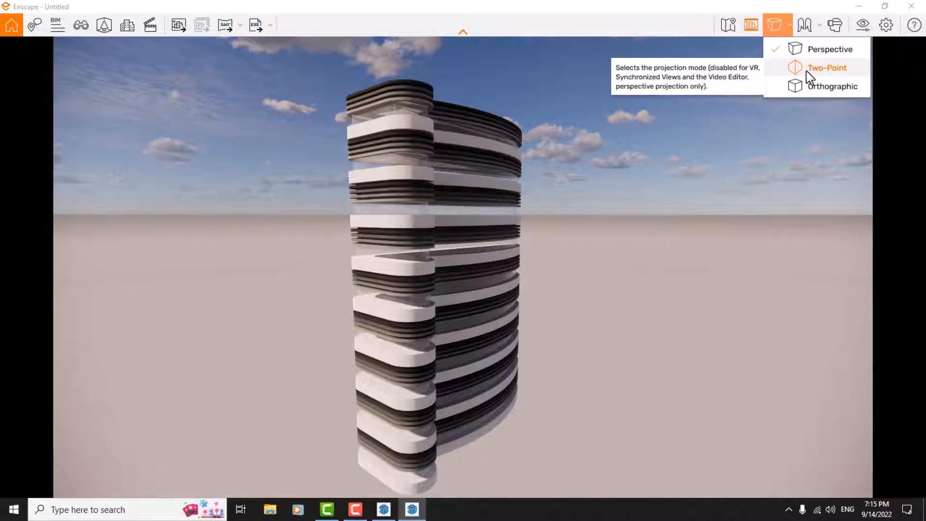
{"action": "left_click", "coordinate": [584, 349]}
- Frame the tower from a low viewpoint looking upward and set the camera projection to Two-Point
{"action": "left_click_drag", "start_coordinate": [574, 337], "coordinate": [505, 337]}
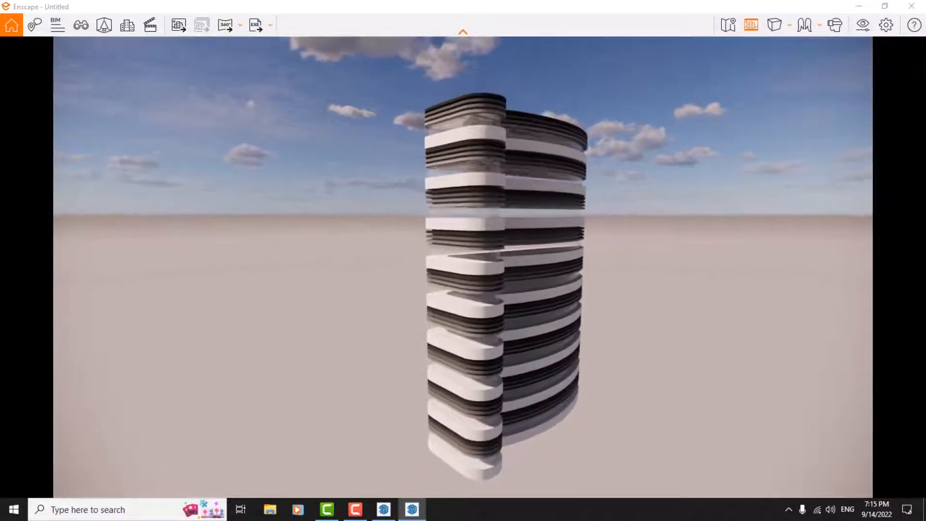
{"action": "right_click_drag", "start_coordinate": [504, 336], "coordinate": [509, 189]}
{"action": "key", "text": "w"}
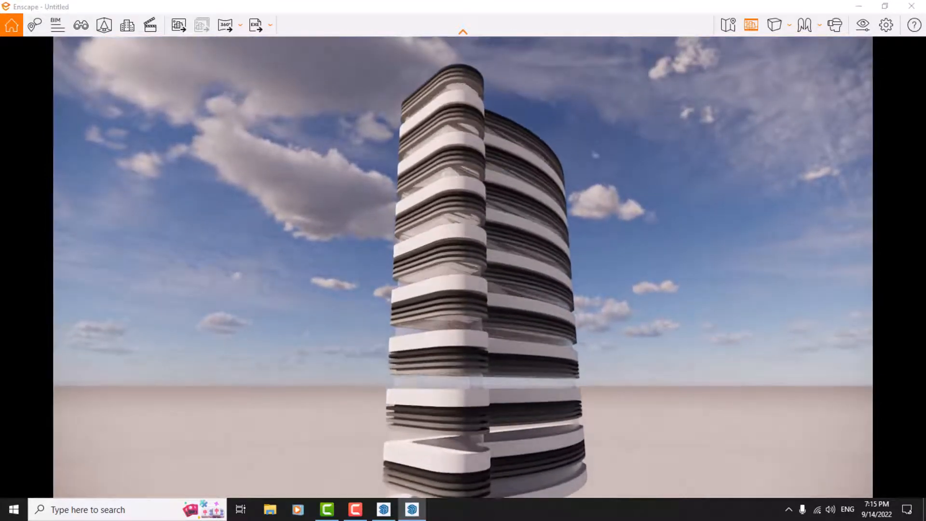
{"action": "left_click", "coordinate": [770, 26]}
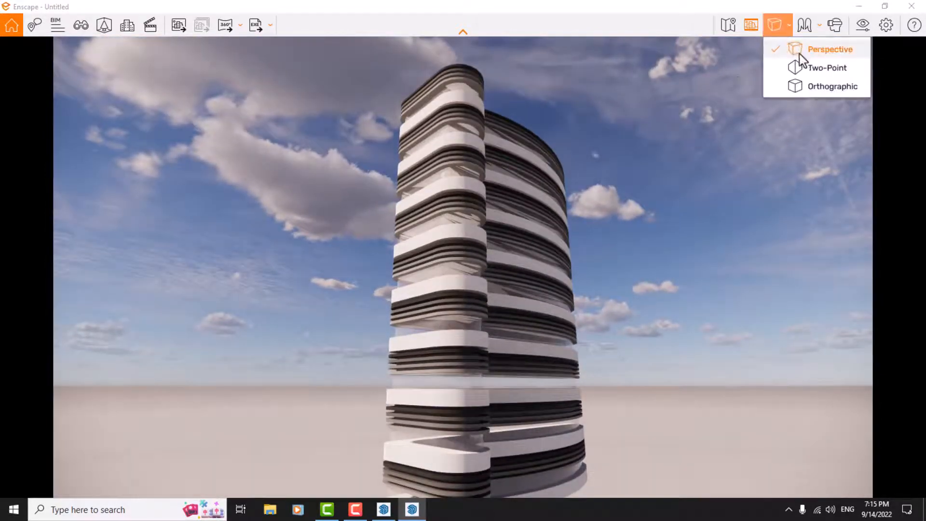
{"action": "left_click", "coordinate": [806, 65]}
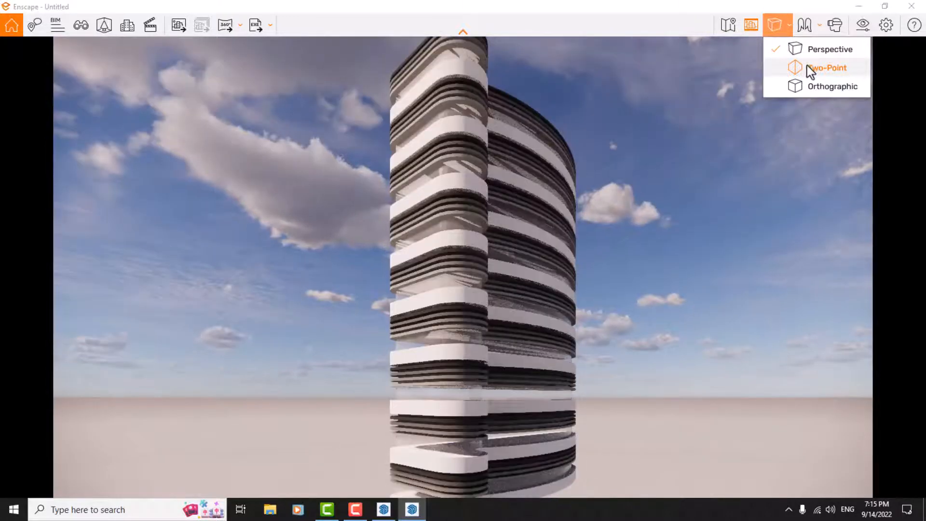
{"action": "left_click_drag", "start_coordinate": [523, 181], "coordinate": [534, 160]}
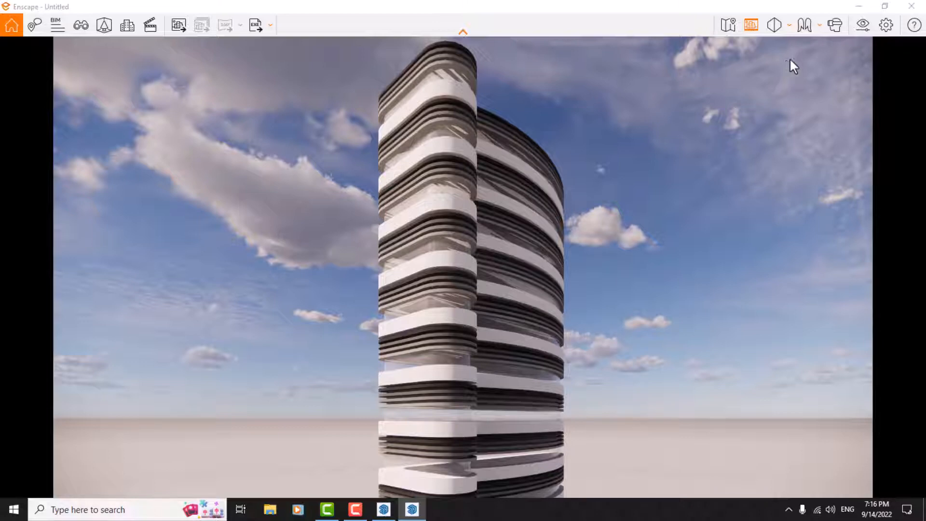
- Set the sky's horizon source to White Cubes in the visual settings and minimize the settings window
{"action": "left_click", "coordinate": [861, 32]}
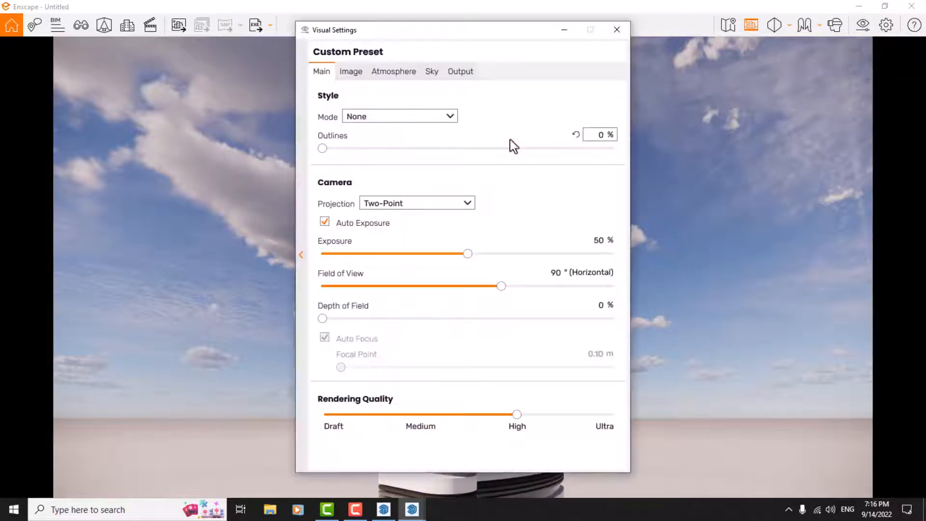
{"action": "left_click", "coordinate": [417, 76]}
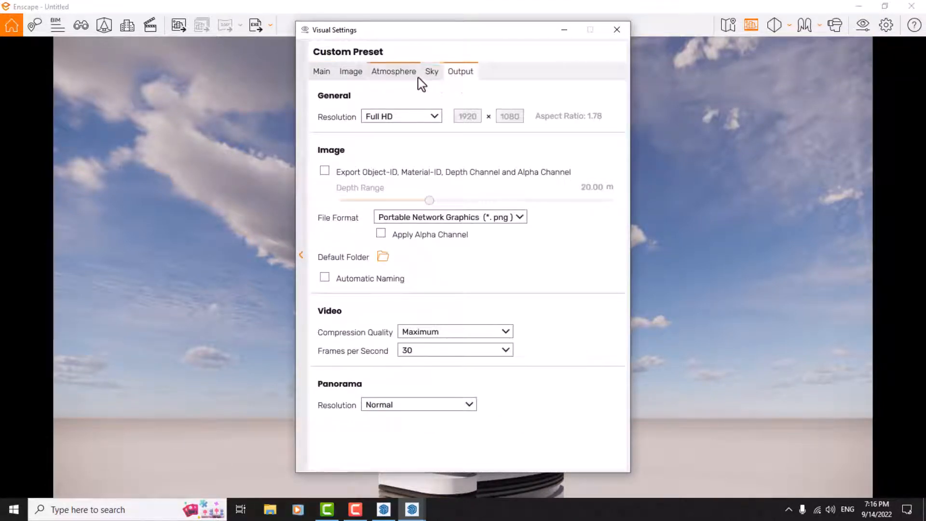
{"action": "left_click", "coordinate": [430, 75]}
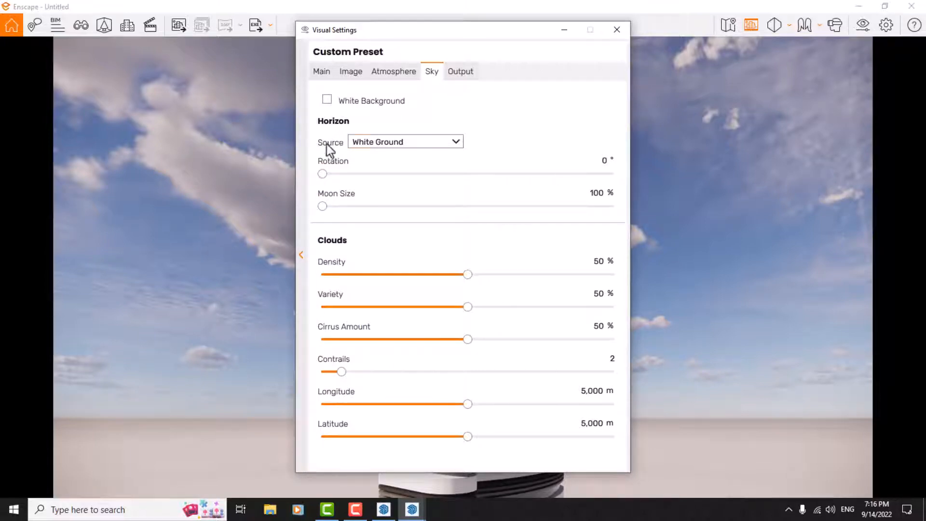
{"action": "left_click", "coordinate": [372, 142]}
{"action": "left_click", "coordinate": [386, 268]}
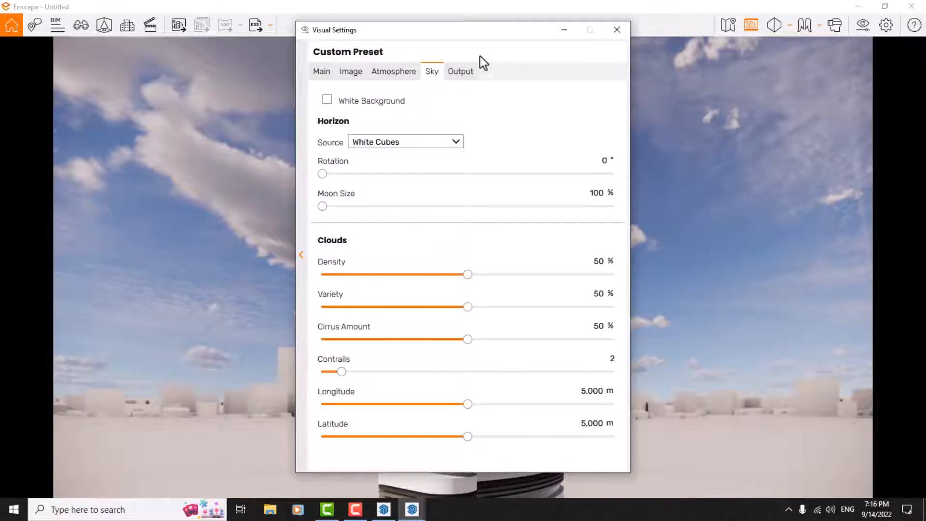
{"action": "left_click", "coordinate": [563, 29]}
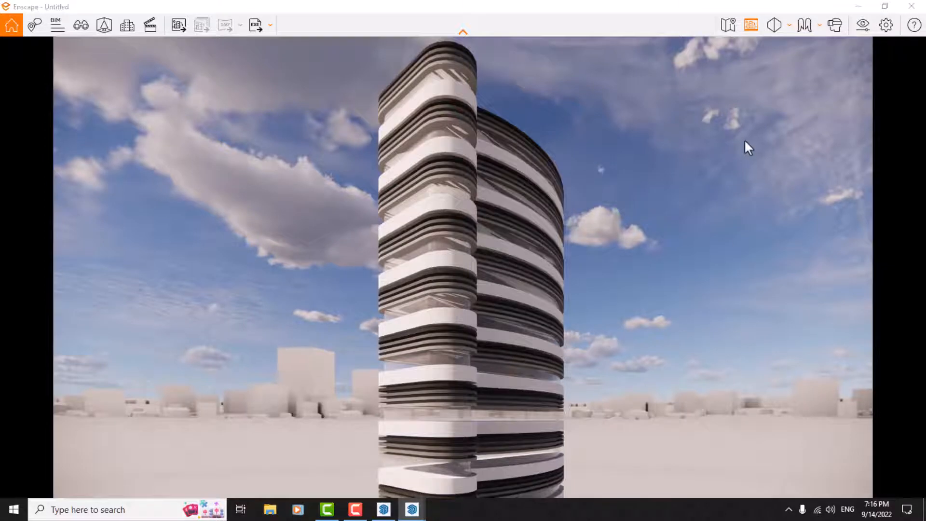
- Reopen the visual settings beside the tower and set the horizon rotation to 40°
{"action": "left_click", "coordinate": [862, 33]}
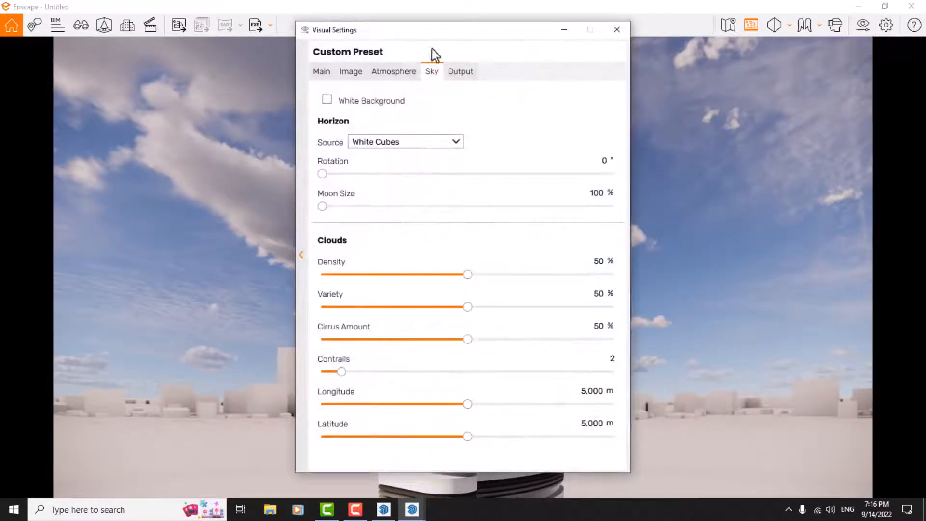
{"action": "left_click_drag", "start_coordinate": [433, 48], "coordinate": [198, 37]}
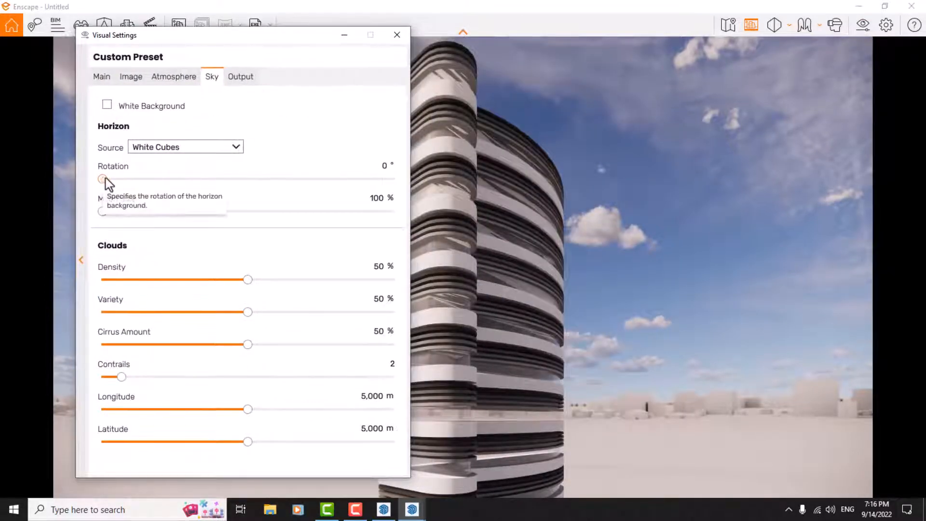
{"action": "left_click_drag", "start_coordinate": [104, 179], "coordinate": [143, 178]}
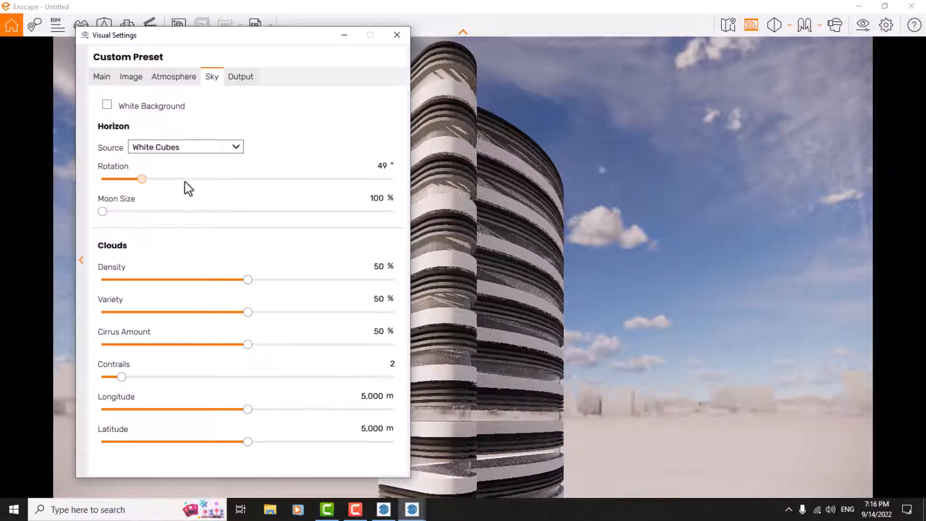
{"action": "left_click", "coordinate": [213, 181]}
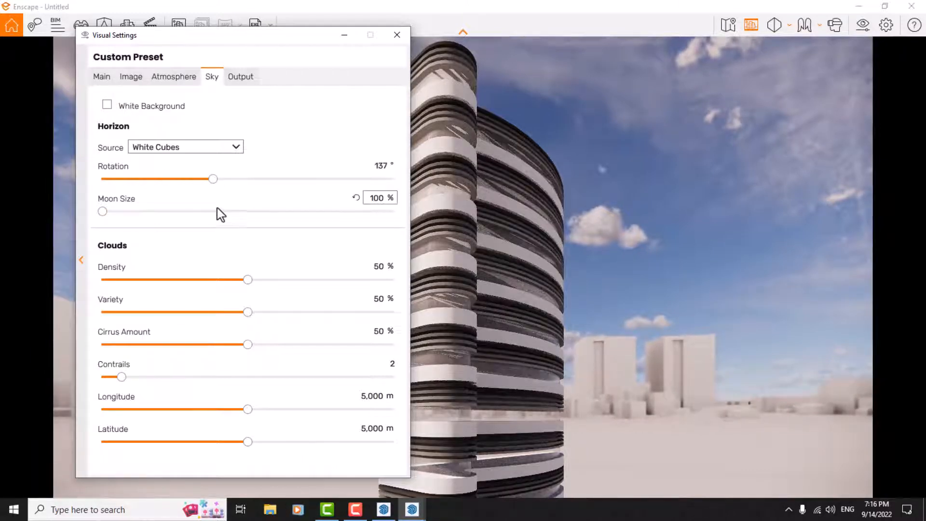
{"action": "left_click_drag", "start_coordinate": [213, 181], "coordinate": [145, 184]}
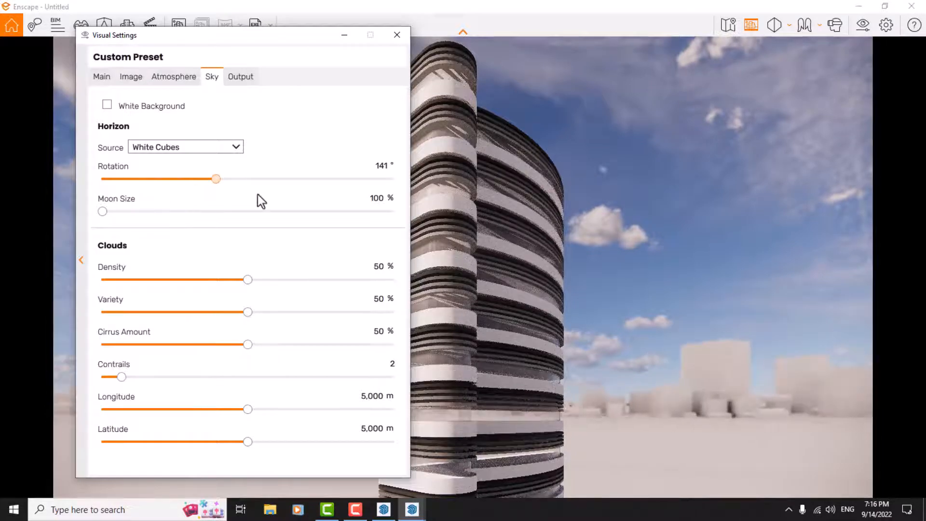
{"action": "left_click", "coordinate": [382, 166]}
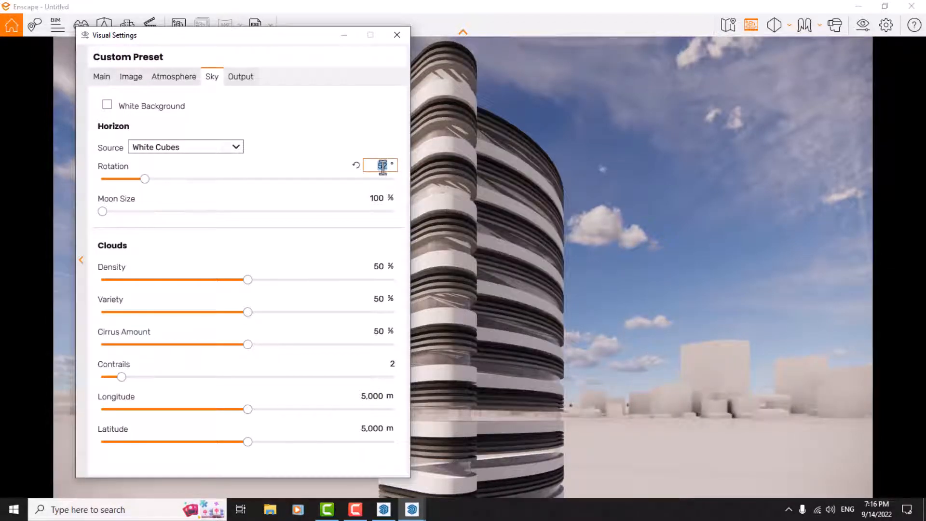
{"action": "type", "text": "40"}
{"action": "key", "text": "Return"}
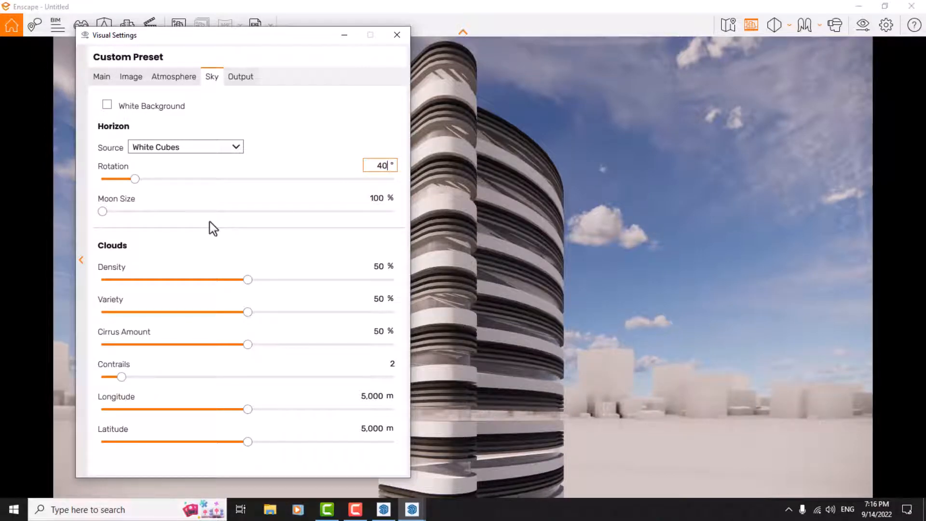
- Set the output resolution to Custom at 1080 × 1920 and close the visual settings
{"action": "left_click", "coordinate": [239, 83]}
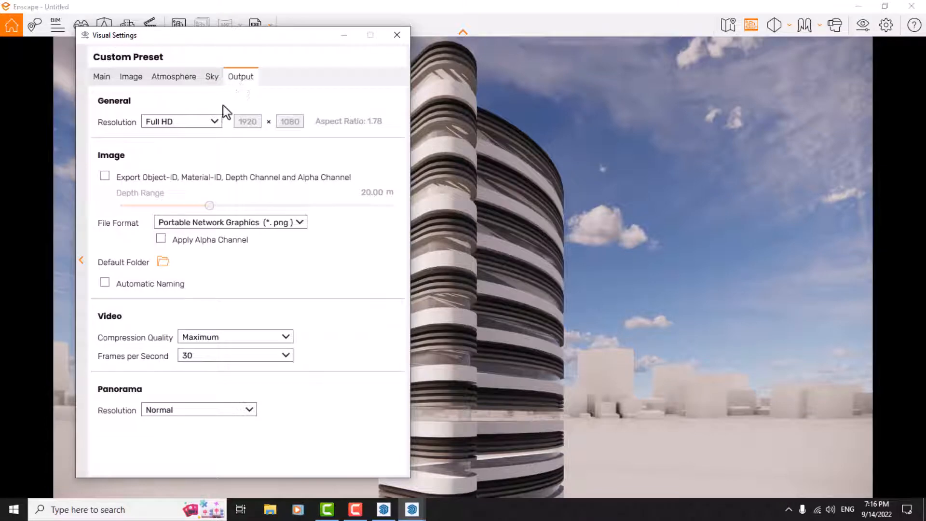
{"action": "left_click", "coordinate": [213, 120]}
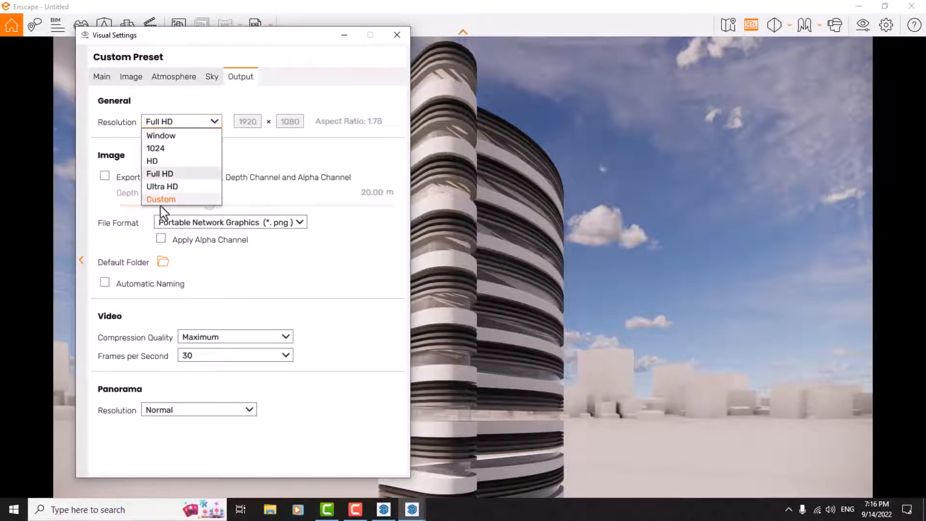
{"action": "left_click", "coordinate": [160, 203]}
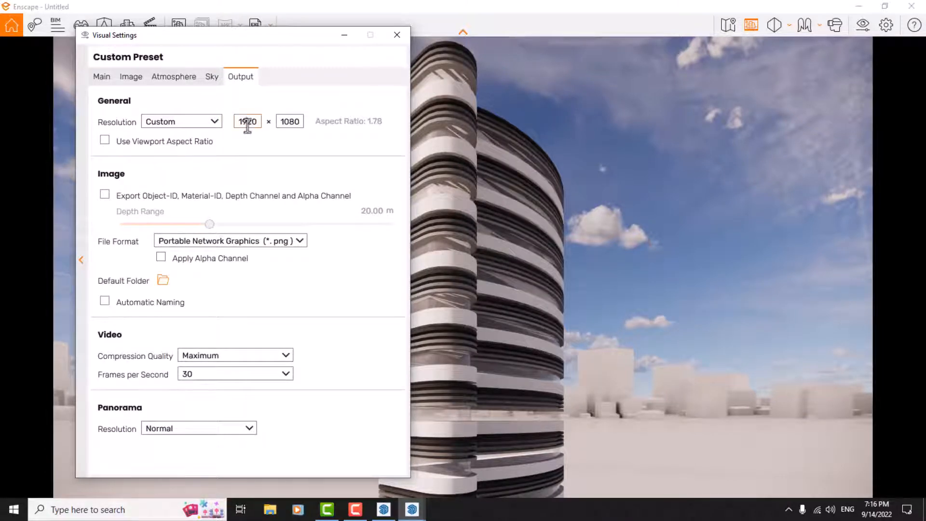
{"action": "type", "text": "1080"}
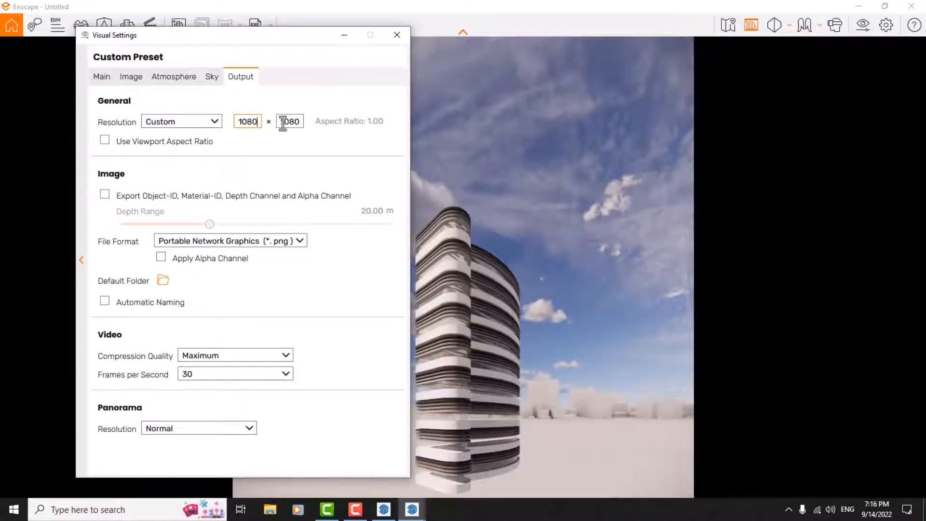
{"action": "double_click", "coordinate": [289, 123]}
{"action": "type", "text": "1920"}
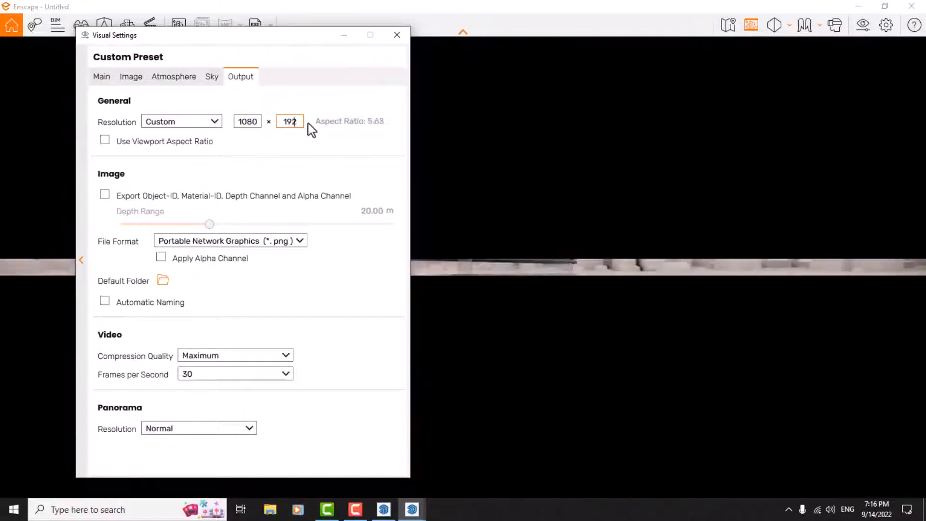
{"action": "left_click", "coordinate": [397, 35]}
- Reposition the camera so the whole tower, including its base, sits centrally within the portrait frame
{"action": "left_click_drag", "start_coordinate": [473, 337], "coordinate": [473, 365]}
{"action": "key", "text": "w"}
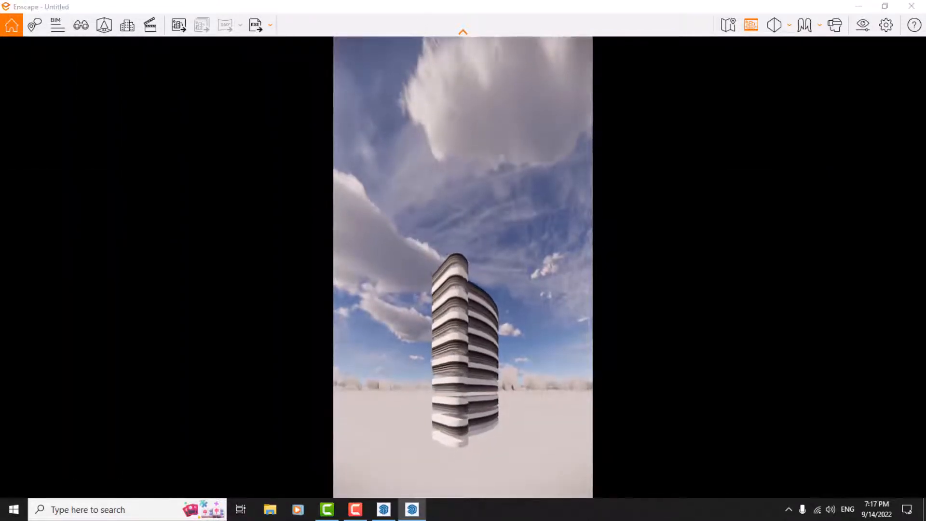
{"action": "key", "text": "w"}
{"action": "key", "text": "s"}
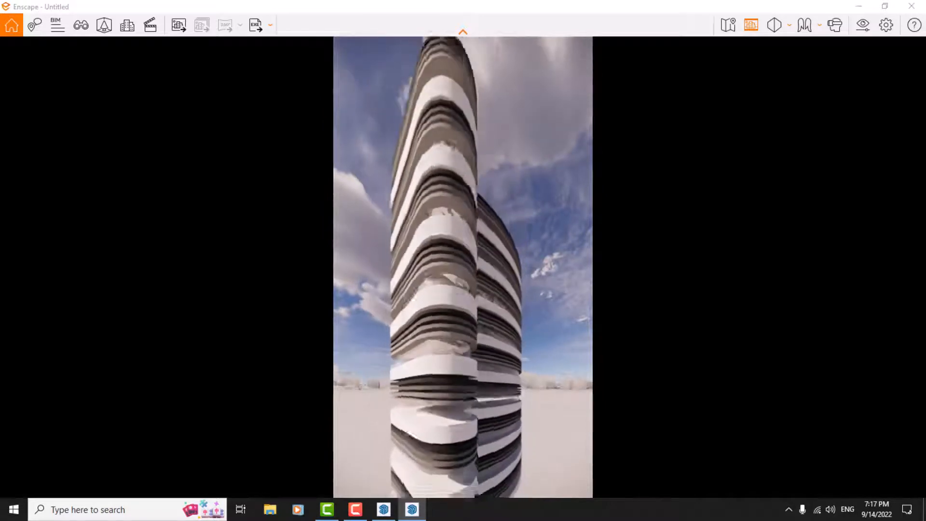
{"action": "key", "text": "s"}
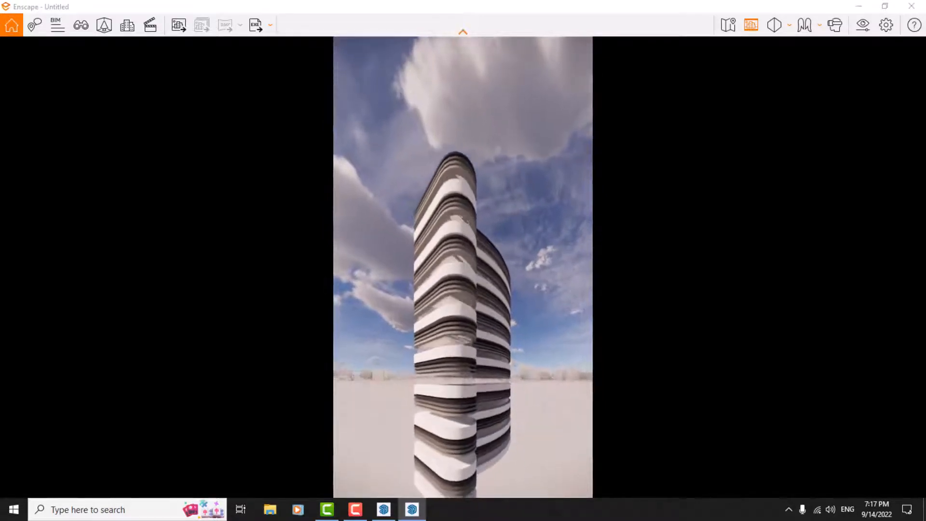
{"action": "key", "text": "s"}
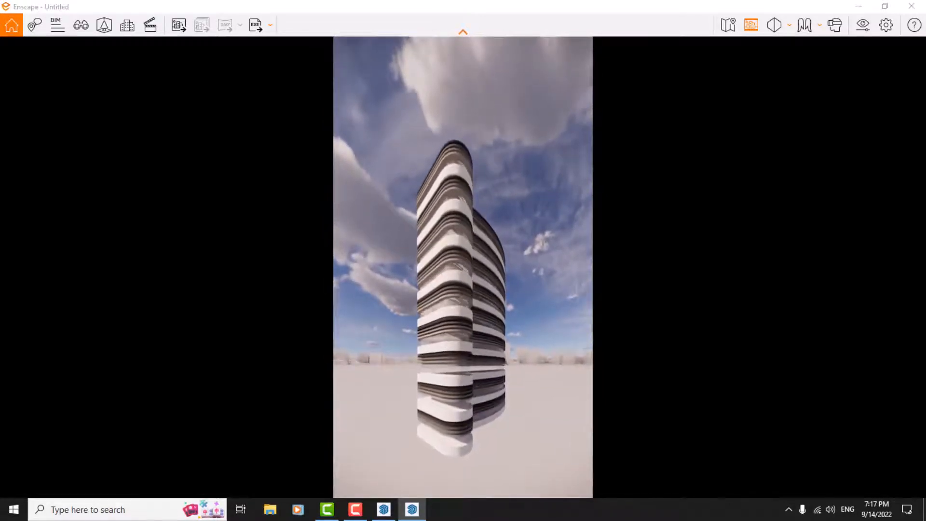
{"action": "key", "text": "d"}
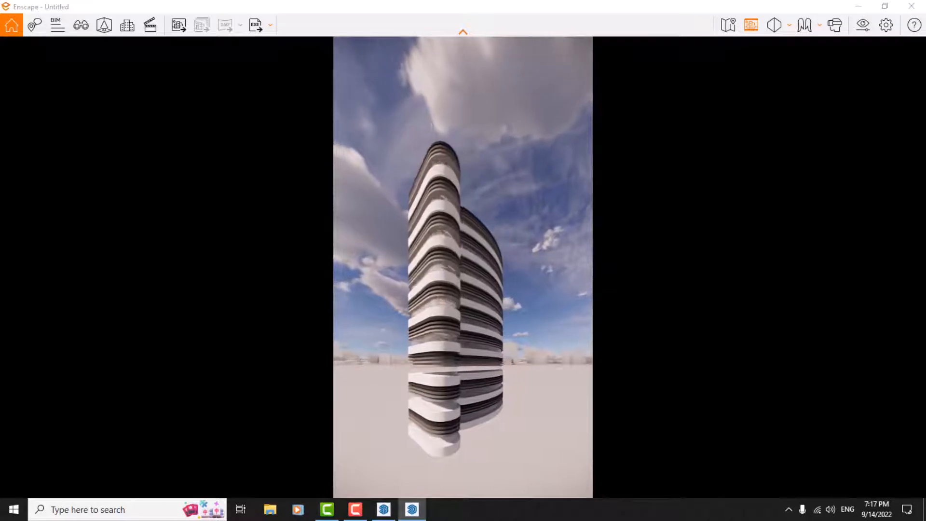
{"action": "key", "text": "d"}
{"action": "key", "text": "a"}
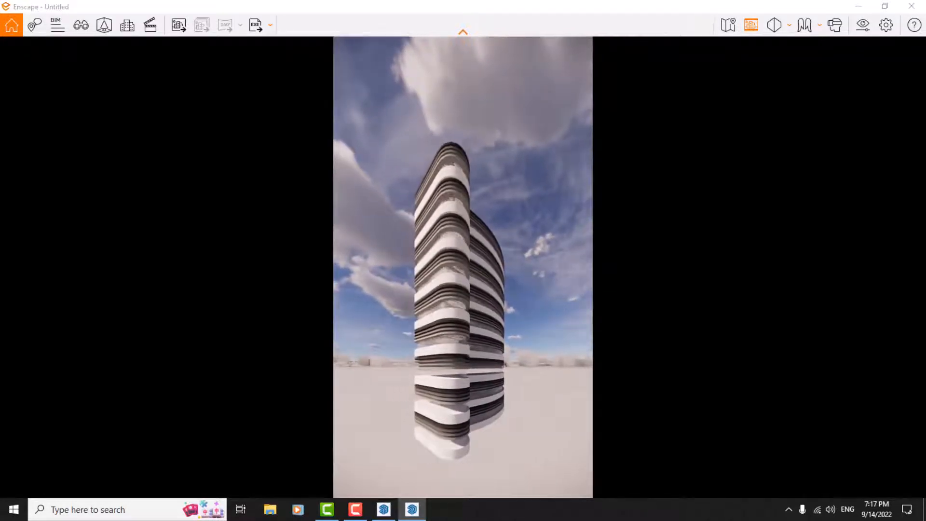
- Shift the camera slightly sideways, set the horizontal field of view to 60° and close the visual settings
{"action": "key", "text": "d"}
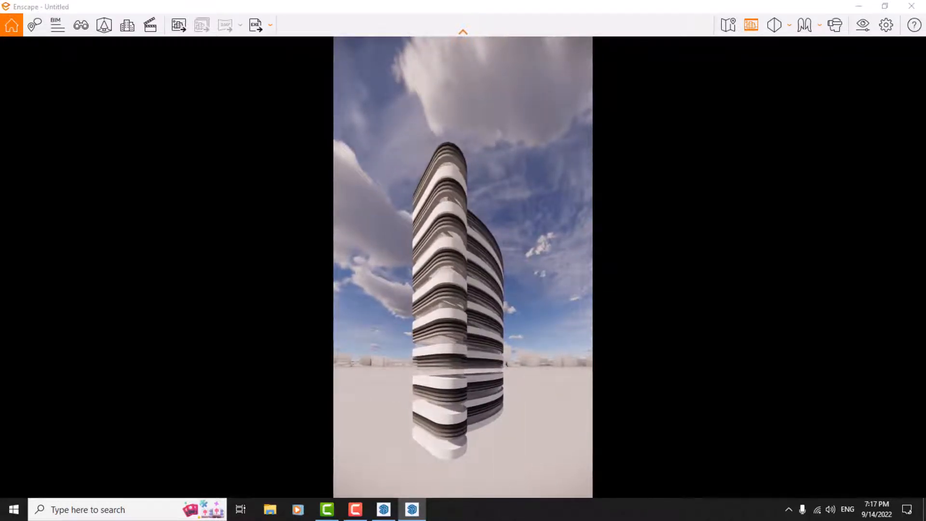
{"action": "left_click", "coordinate": [857, 33]}
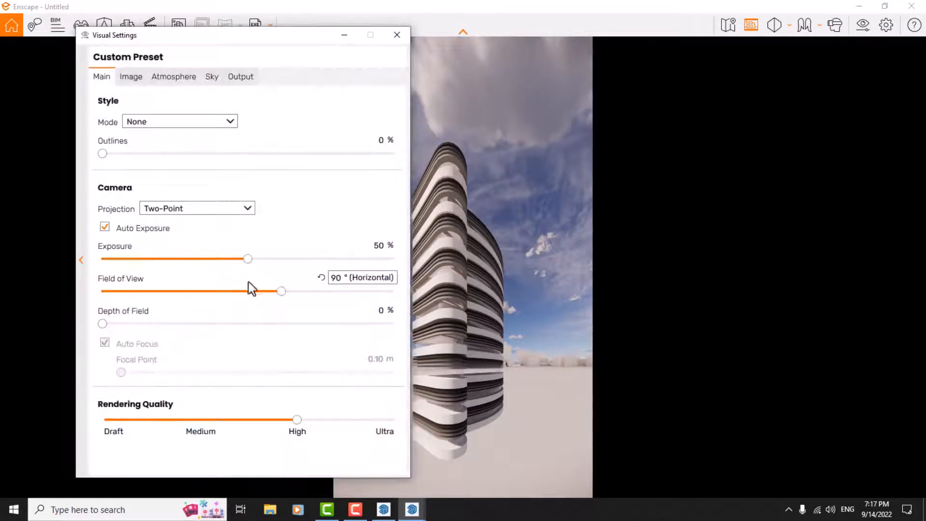
{"action": "double_click", "coordinate": [338, 278]}
{"action": "type", "text": "70"}
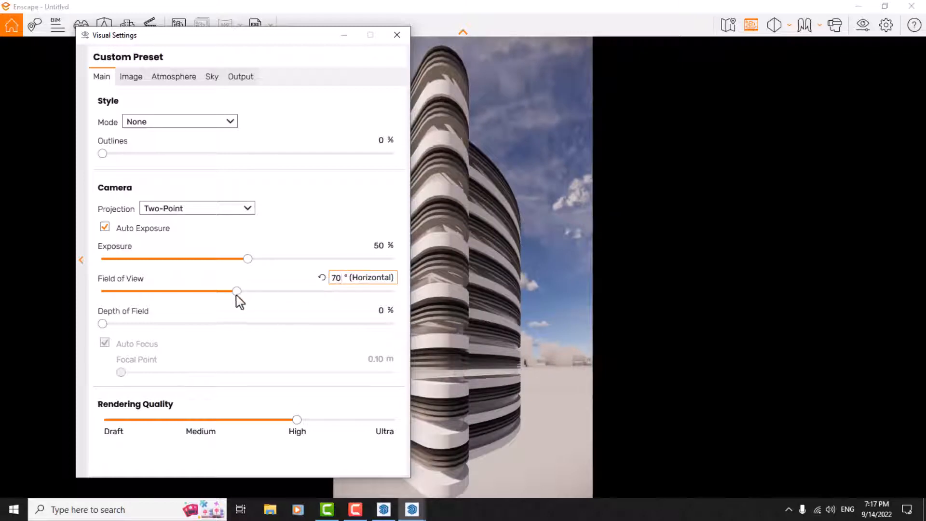
{"action": "left_click_drag", "start_coordinate": [236, 293], "coordinate": [208, 292]}
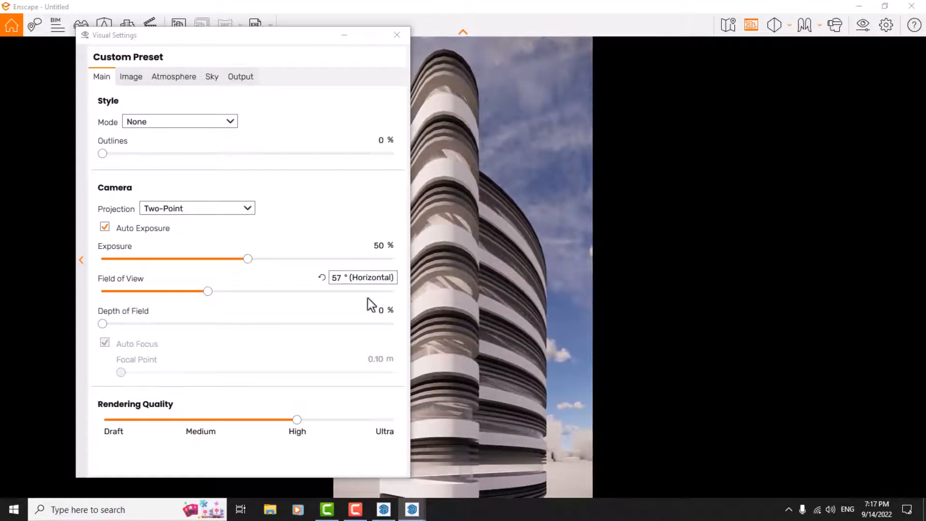
{"action": "left_click", "coordinate": [337, 277]}
{"action": "type", "text": "56"}
{"action": "key", "text": "Return"}
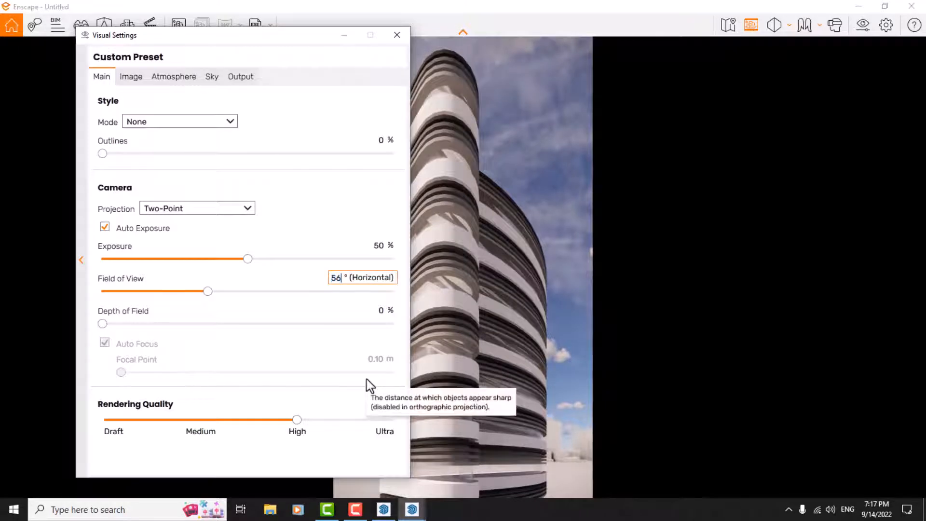
{"action": "left_click", "coordinate": [337, 278]}
{"action": "type", "text": "60"}
{"action": "key", "text": "Return"}
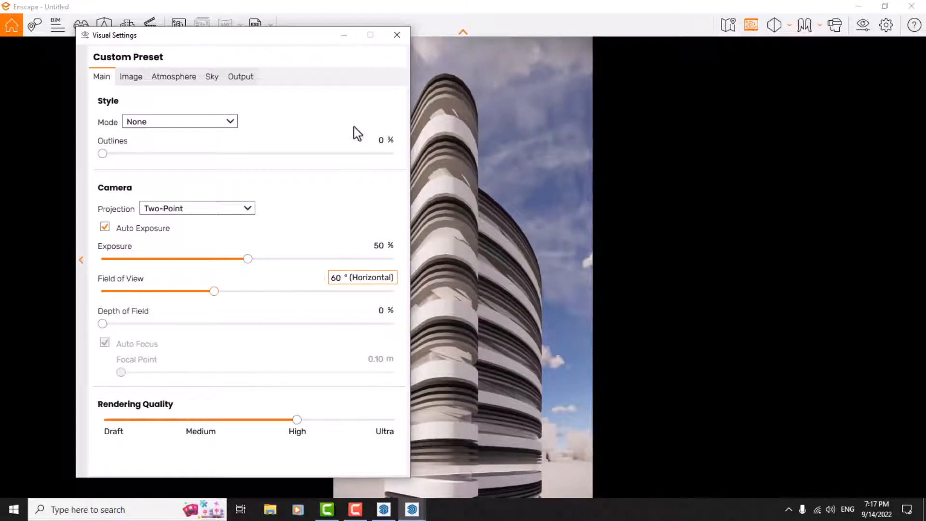
{"action": "left_click", "coordinate": [397, 34]}
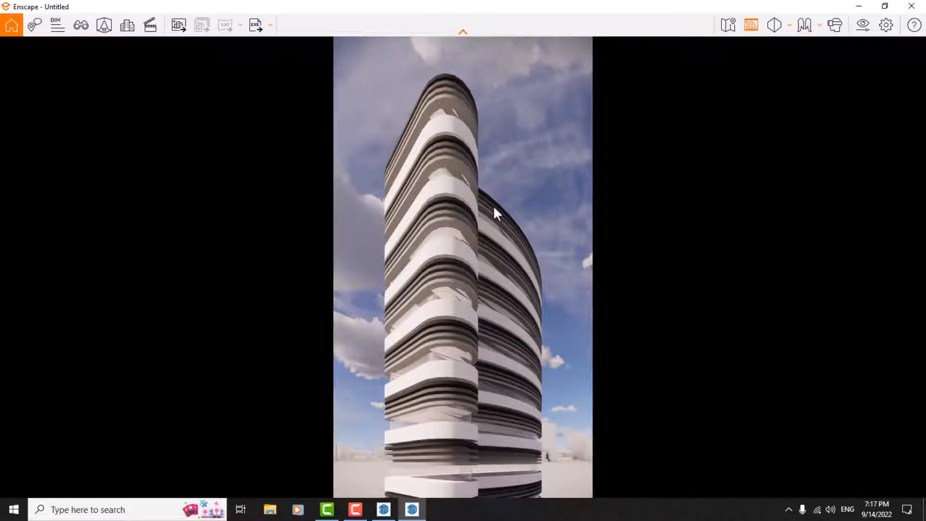
- Change the time of day to a pink twilight sky and reopen the visual settings beside the tower
{"action": "mouse_move", "coordinate": [494, 207]}
{"action": "right_mouse_down", "text": "shift"}
{"action": "mouse_move", "coordinate": [507, 208]}
{"action": "mouse_move", "coordinate": [437, 208]}
{"action": "mouse_move", "coordinate": [494, 196]}
{"action": "right_mouse_up", "text": "shift"}
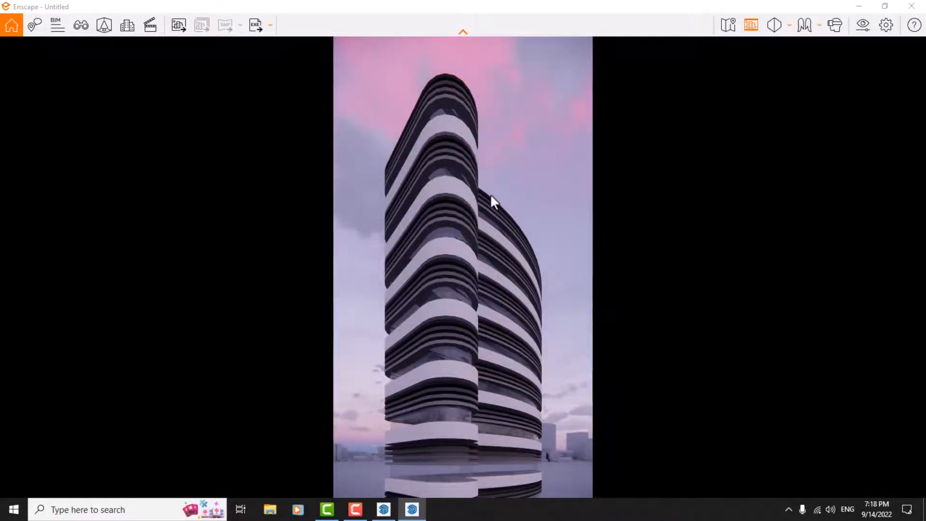
{"action": "left_click", "coordinate": [864, 25]}
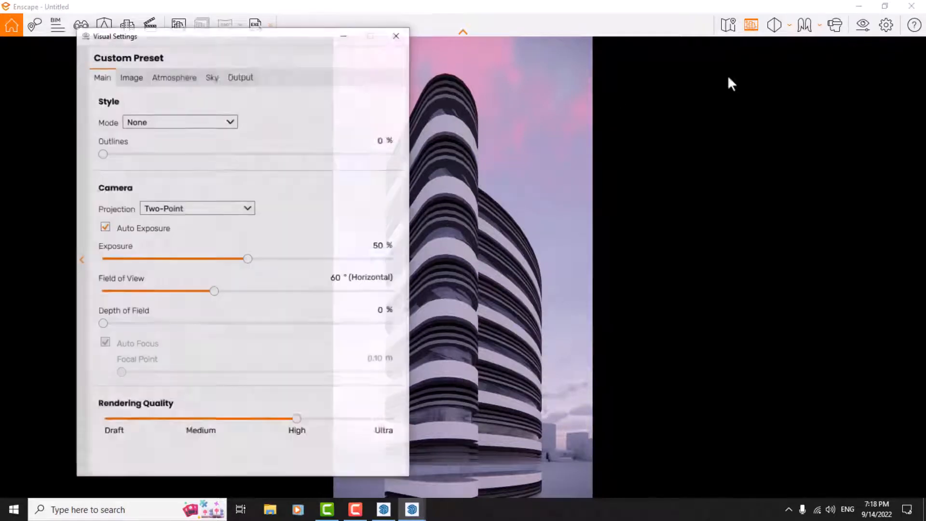
{"action": "left_click_drag", "start_coordinate": [222, 43], "coordinate": [208, 36]}
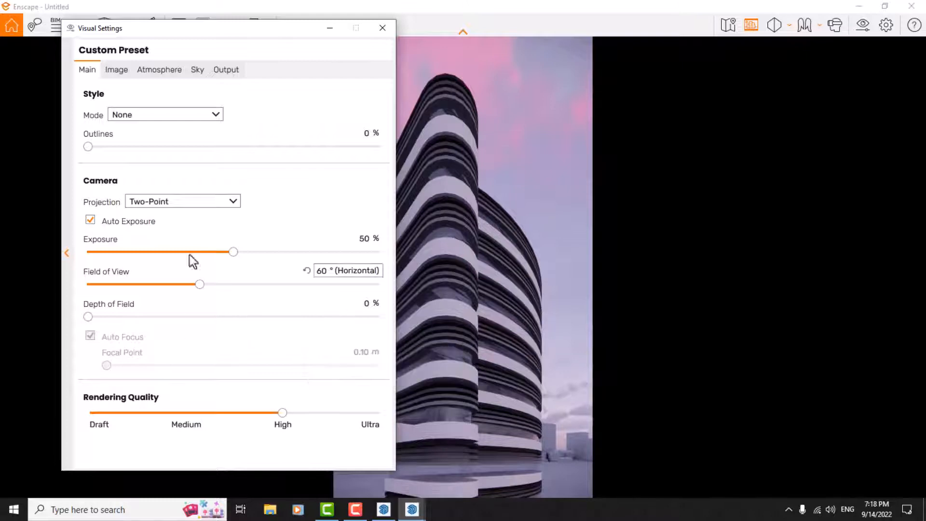
- Set the sky's cloud density to 86%, variety to 76%, cirrus amount to 84% and contrails to 6
{"action": "left_click", "coordinate": [198, 70]}
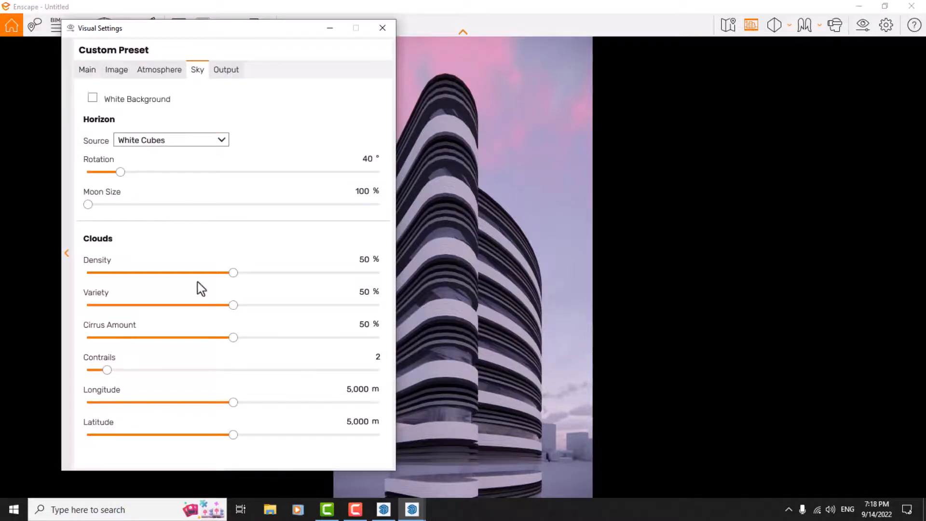
{"action": "left_click", "coordinate": [289, 272]}
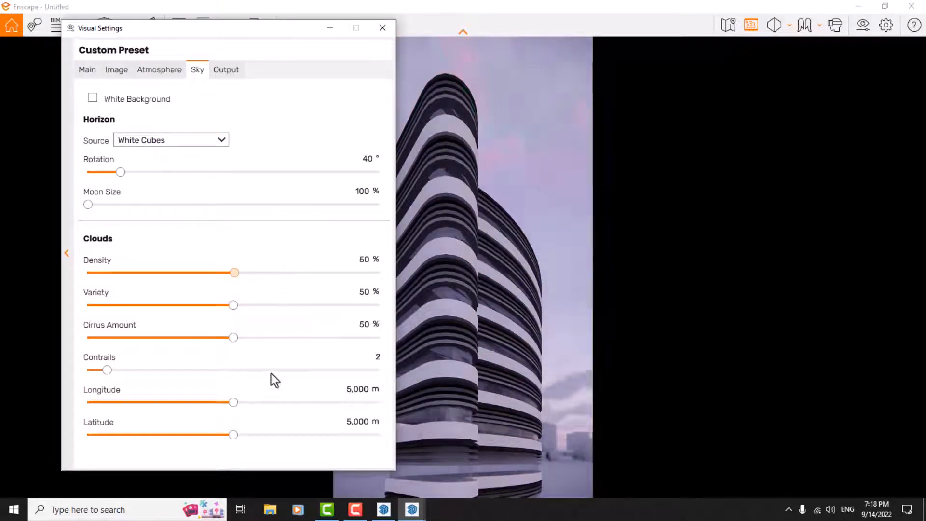
{"action": "left_click", "coordinate": [360, 260]}
{"action": "type", "text": "86"}
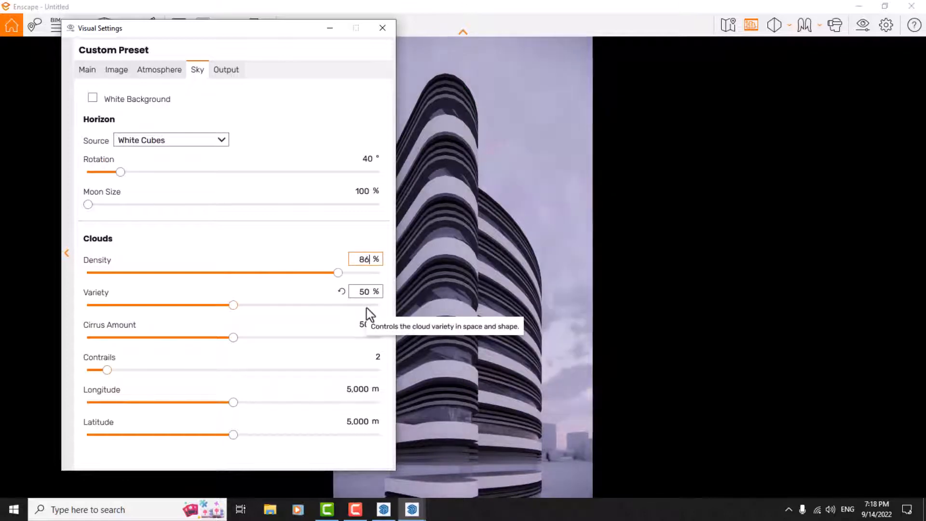
{"action": "left_click", "coordinate": [366, 293]}
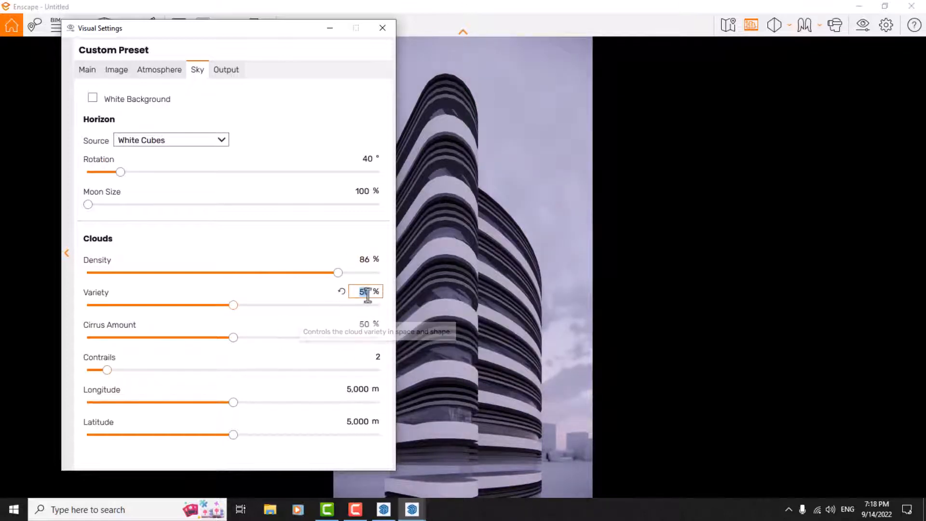
{"action": "left_click", "coordinate": [366, 324]}
{"action": "type", "text": "84"}
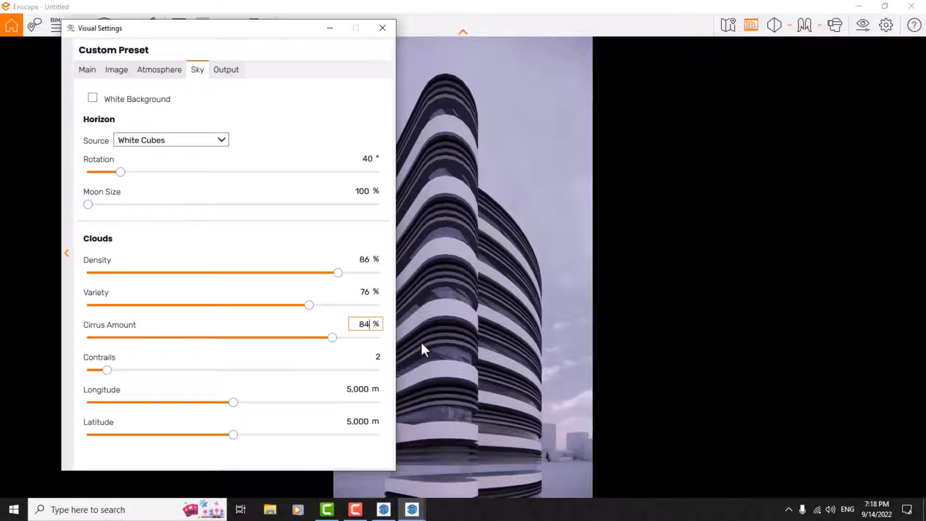
{"action": "left_click", "coordinate": [380, 359]}
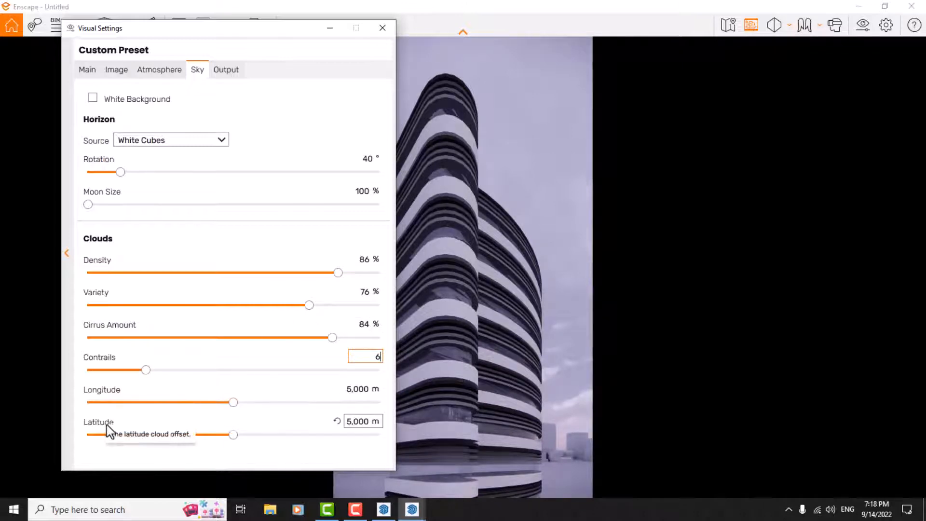
- Try different longitude offsets for the clouds and set the longitude to 3,900 m
{"action": "left_click_drag", "start_coordinate": [234, 405], "coordinate": [227, 404]}
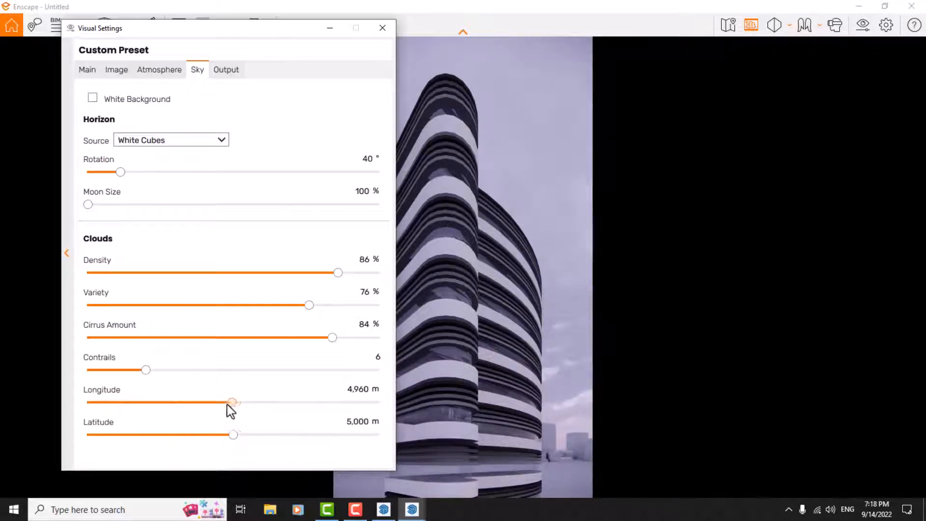
{"action": "left_click", "coordinate": [202, 405]}
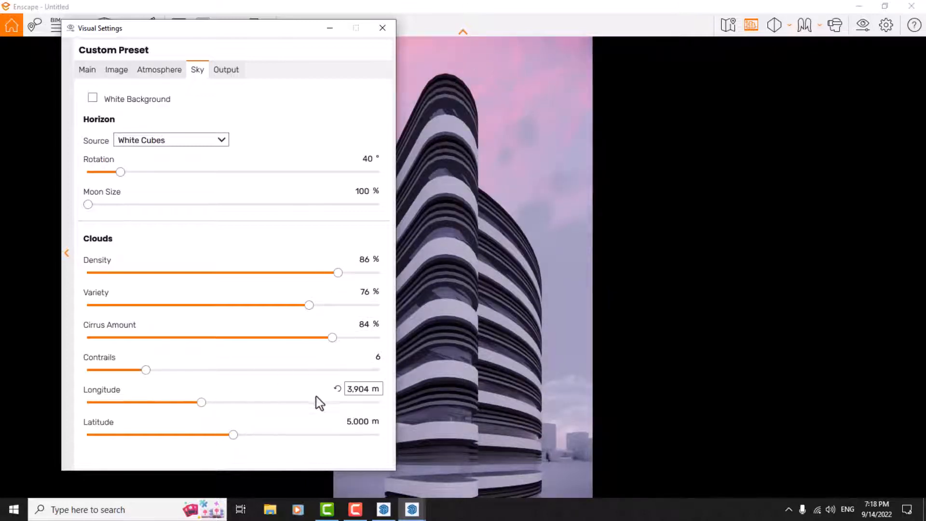
{"action": "left_click", "coordinate": [358, 390]}
{"action": "type", "text": "3.900"}
{"action": "key", "text": "Return"}
- Try different latitude offsets for the clouds and set the latitude to 4,900 m
{"action": "left_click", "coordinate": [234, 435]}
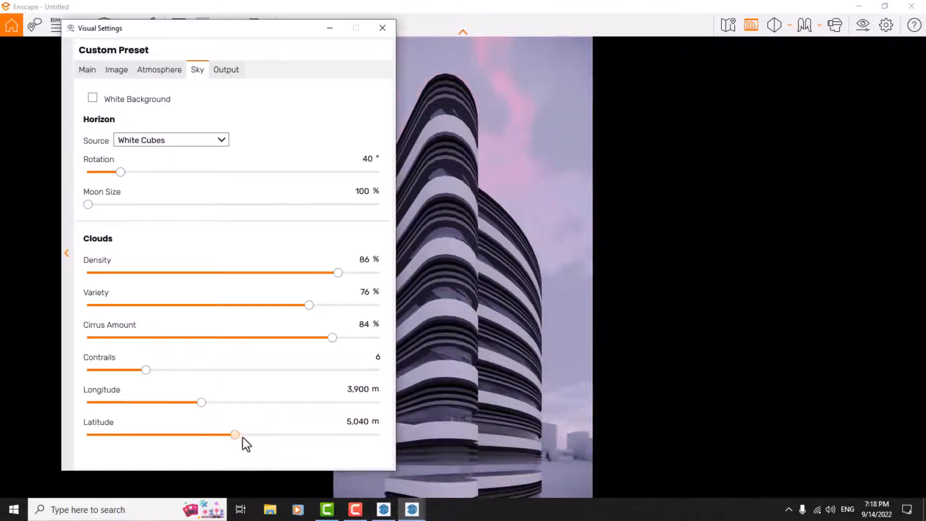
{"action": "left_click", "coordinate": [263, 437]}
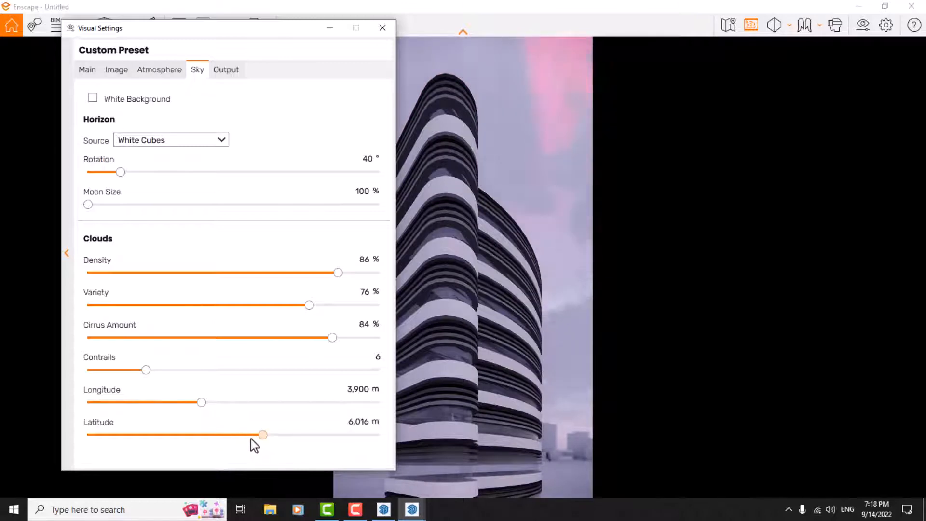
{"action": "left_click", "coordinate": [225, 438]}
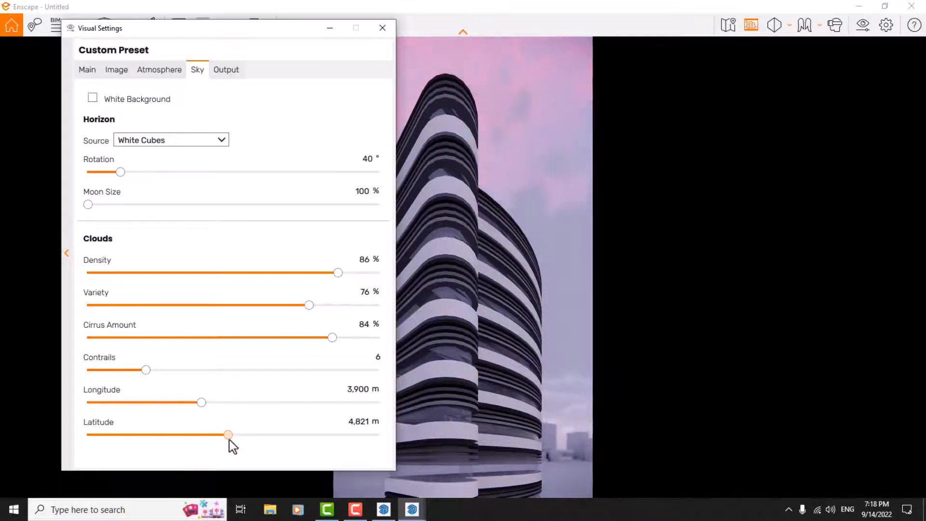
{"action": "left_click", "coordinate": [358, 424]}
{"action": "type", "text": "4,4"}
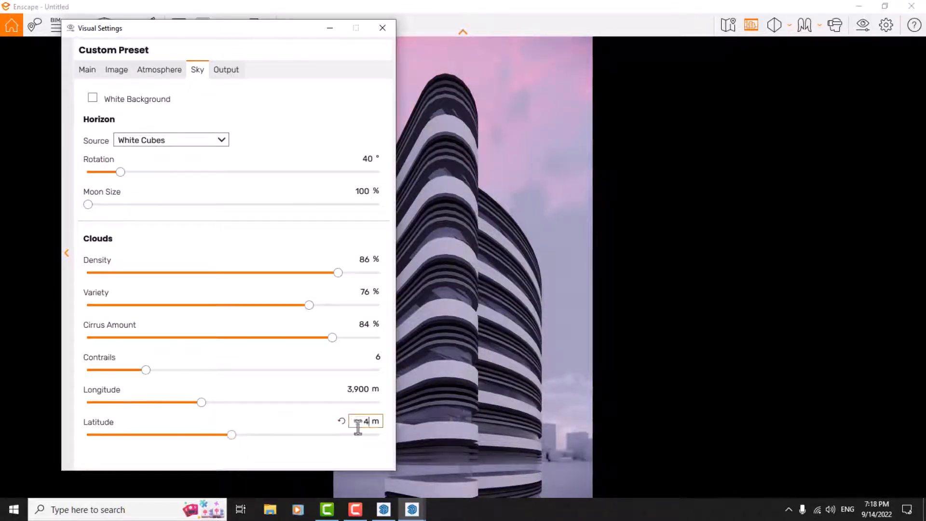
{"action": "type", "text": "900"}
{"action": "key", "text": "Return"}
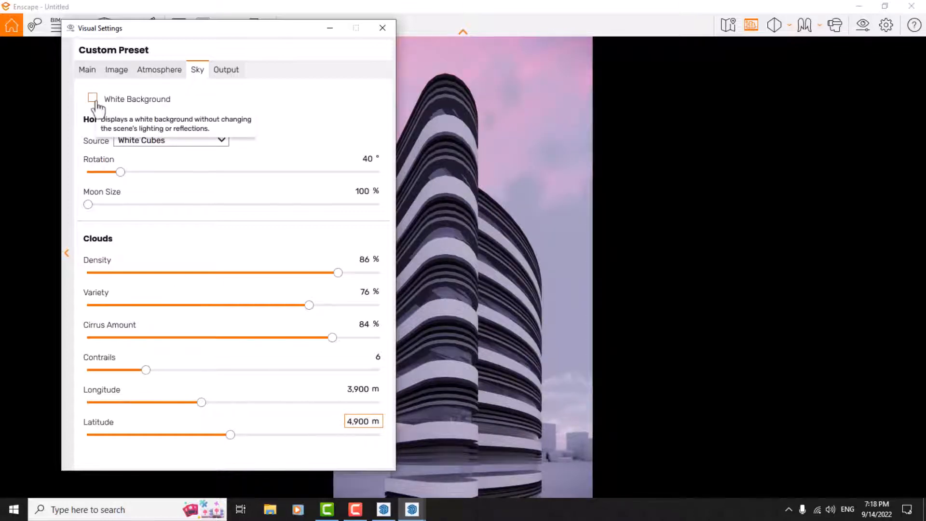
- Set the fog intensity to 40% in the atmosphere settings
{"action": "left_click", "coordinate": [159, 70]}
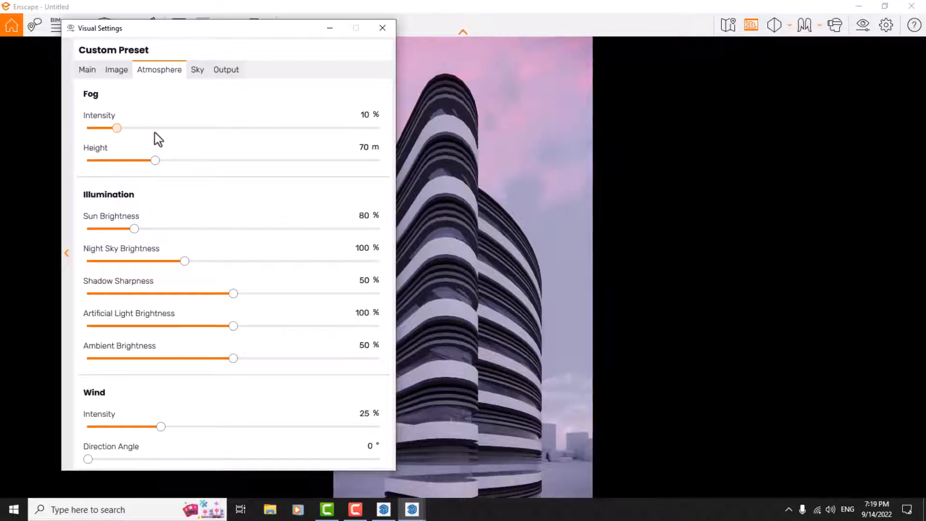
{"action": "left_click", "coordinate": [170, 130]}
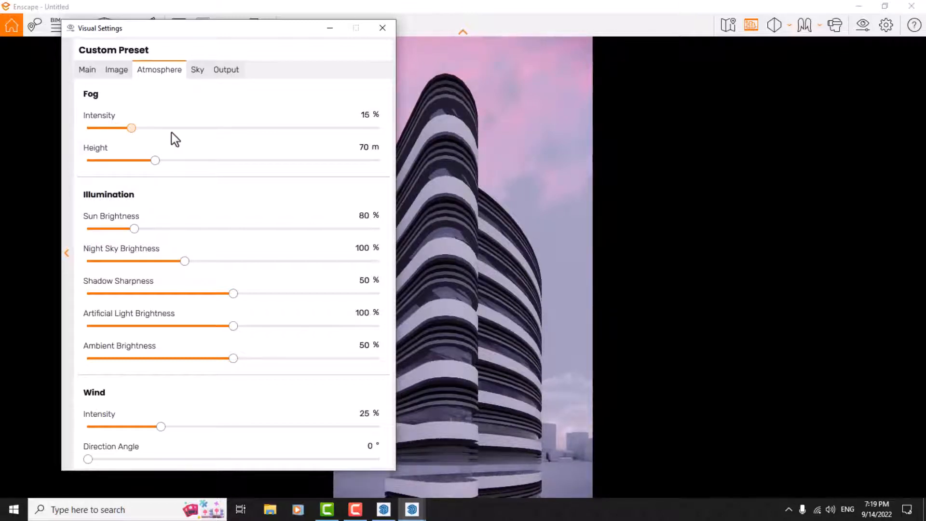
{"action": "left_click", "coordinate": [363, 120]}
{"action": "type", "text": "40"}
{"action": "key", "text": "Return"}
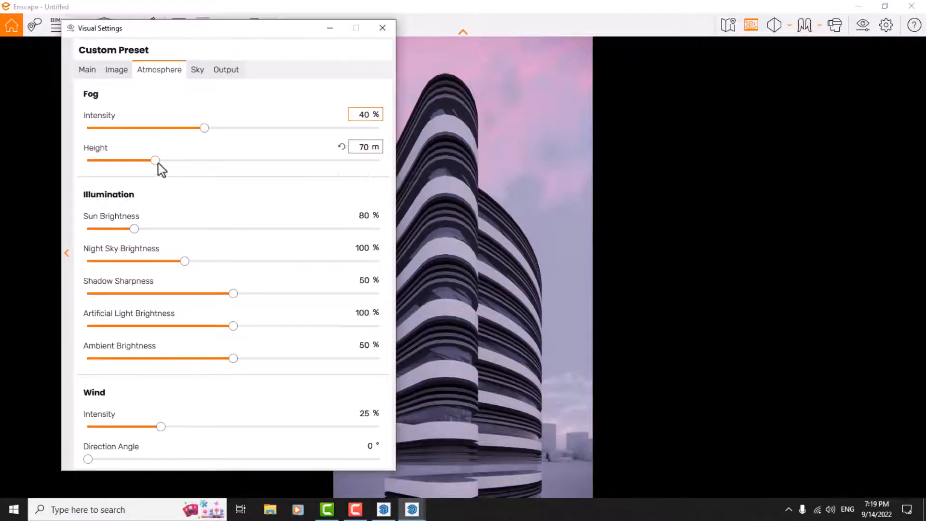
- Try a low fog height of 20 m, and set it to 100 m
{"action": "left_click", "coordinate": [106, 162]}
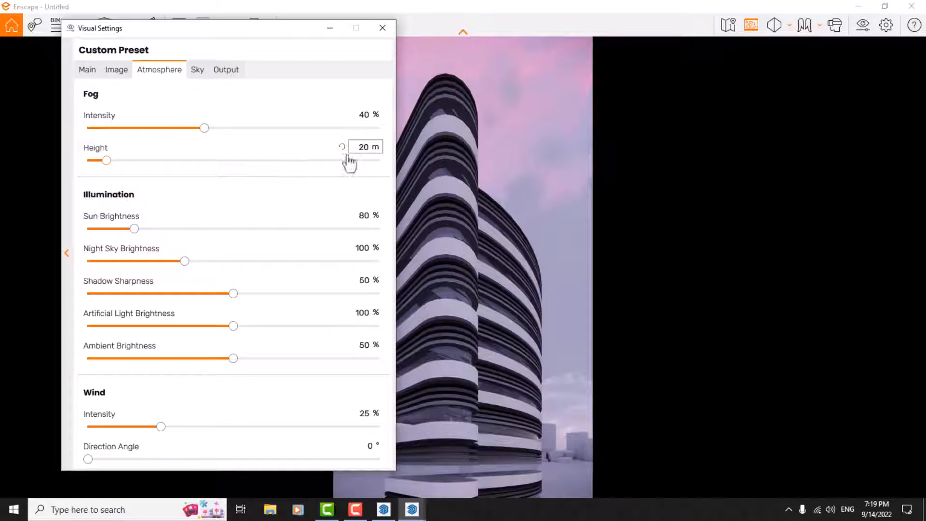
{"action": "left_click", "coordinate": [365, 147]}
{"action": "type", "text": "100"}
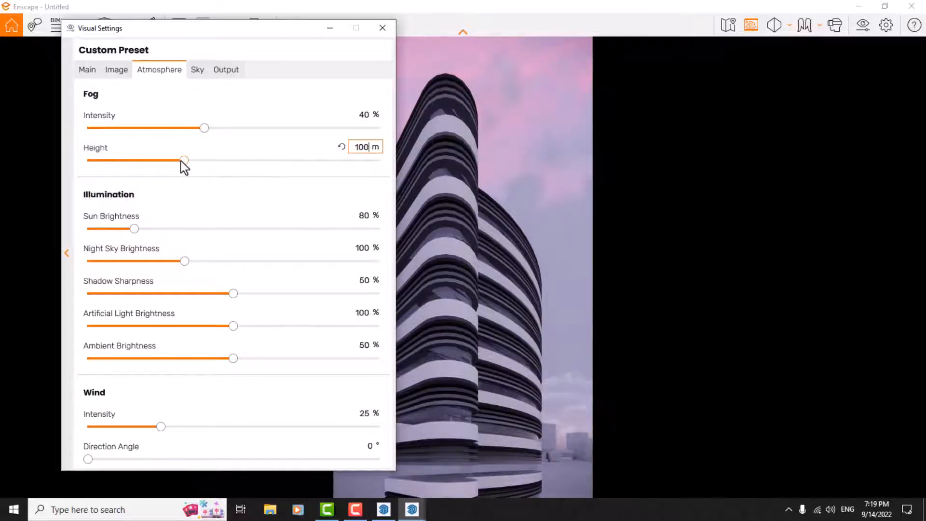
- Switch to SketchUp and measure the tower's height from its top edge to its base with the Line tool, without drawing a line
{"action": "left_click", "coordinate": [330, 27]}
{"action": "left_click", "coordinate": [862, 6]}
{"action": "middle_click_drag", "start_coordinate": [316, 232], "coordinate": [439, 260]}
{"action": "left_click", "coordinate": [11, 127]}
{"action": "scroll", "coordinate": [472, 190], "scroll_direction": "up", "scroll_amount": 5}
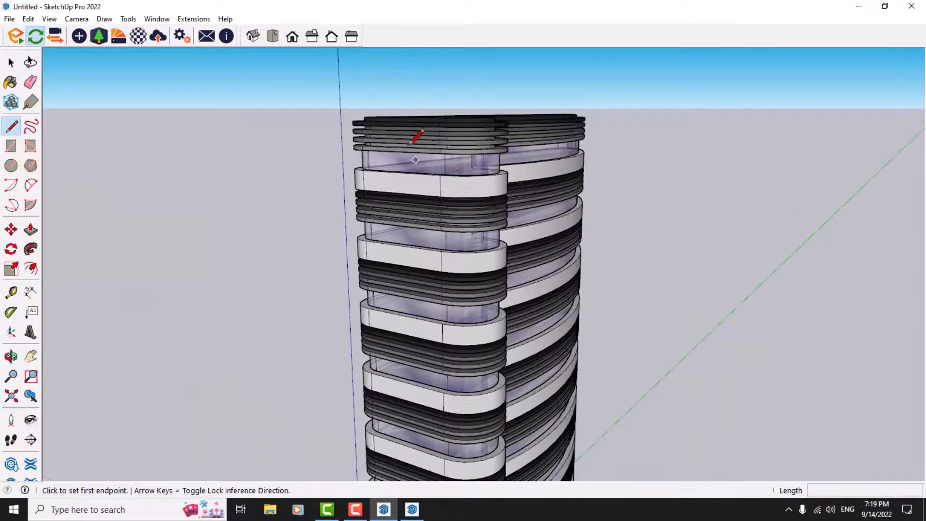
{"action": "left_click", "coordinate": [405, 106]}
{"action": "scroll", "coordinate": [414, 99], "scroll_direction": "down", "scroll_amount": 6}
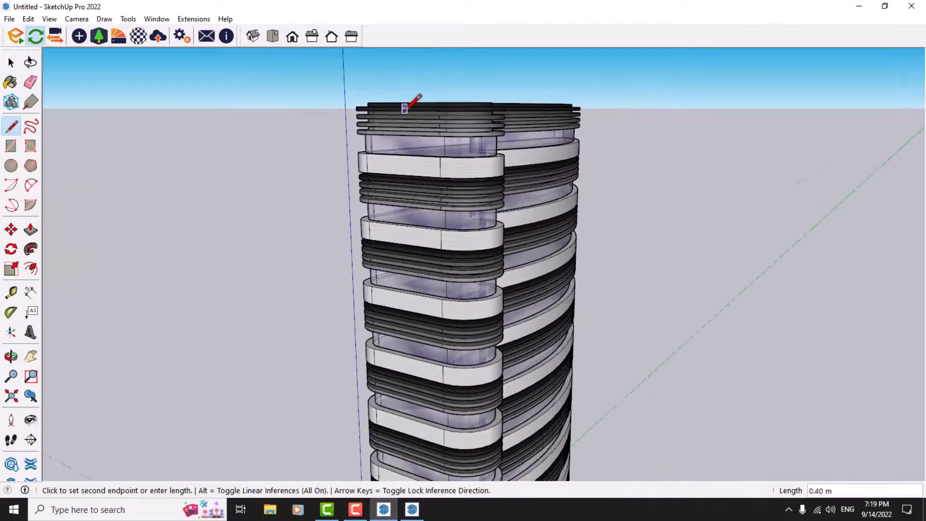
{"action": "scroll", "coordinate": [404, 431], "scroll_direction": "up", "scroll_amount": 5}
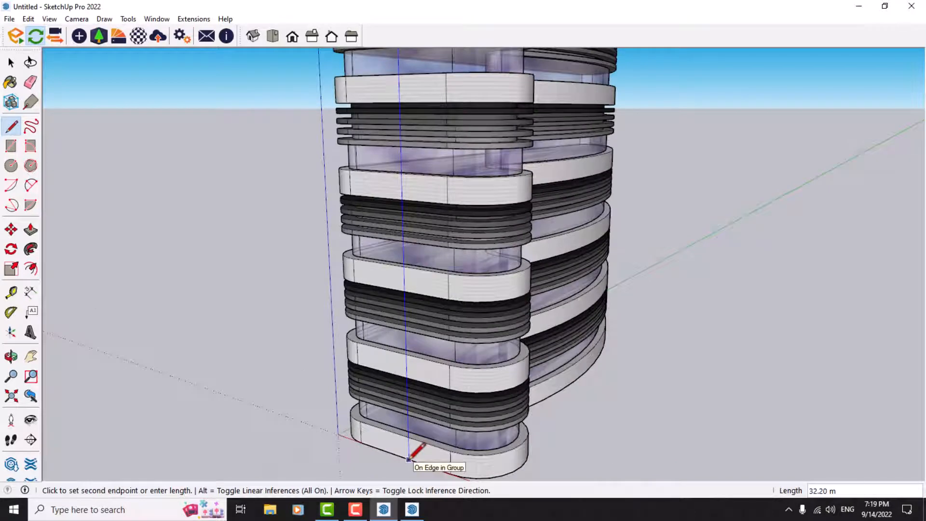
{"action": "key", "text": "space"}
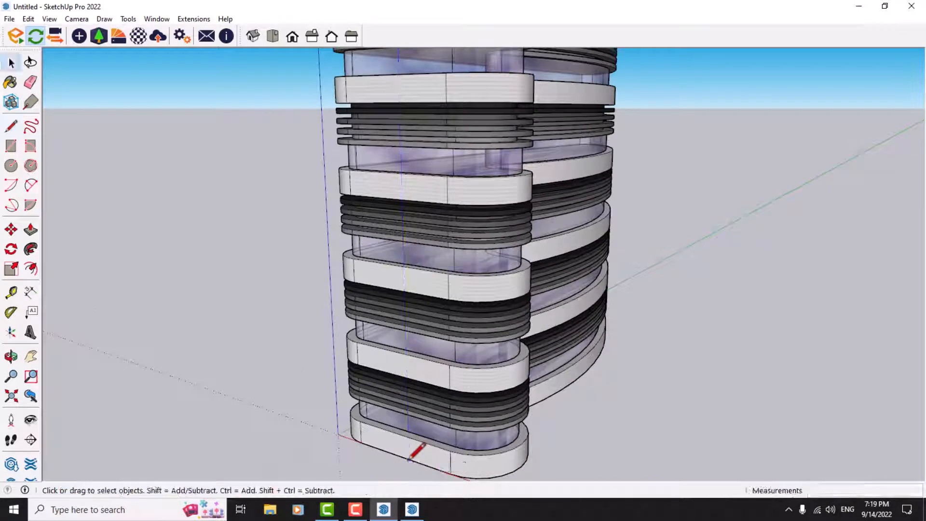
- Switch back to Enscape and set the fog height to 33 m in the atmosphere settings
{"action": "left_click", "coordinate": [412, 510]}
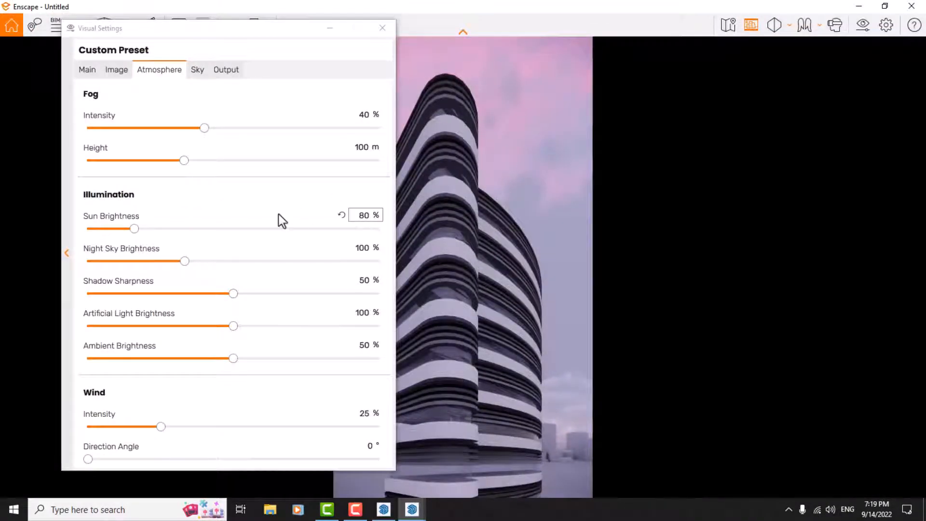
{"action": "left_click", "coordinate": [364, 152]}
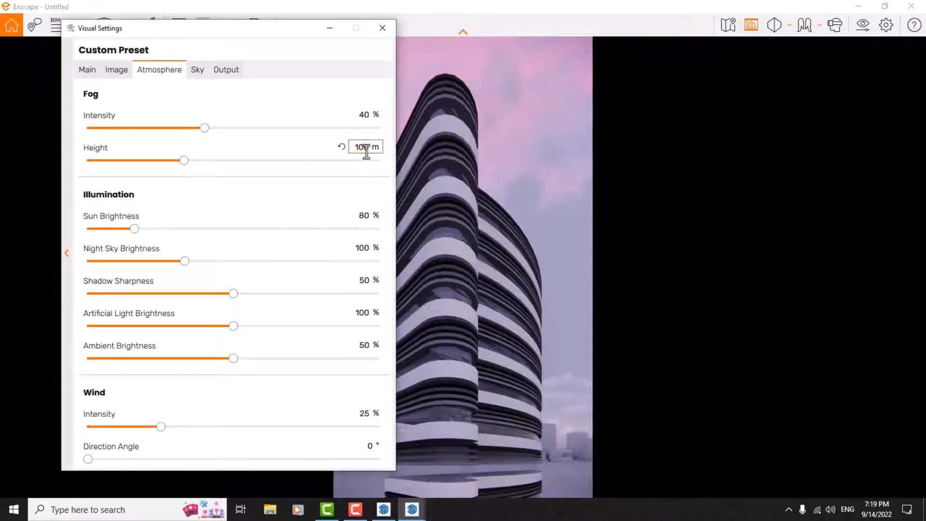
{"action": "double_click", "coordinate": [364, 153]}
{"action": "type", "text": "33"}
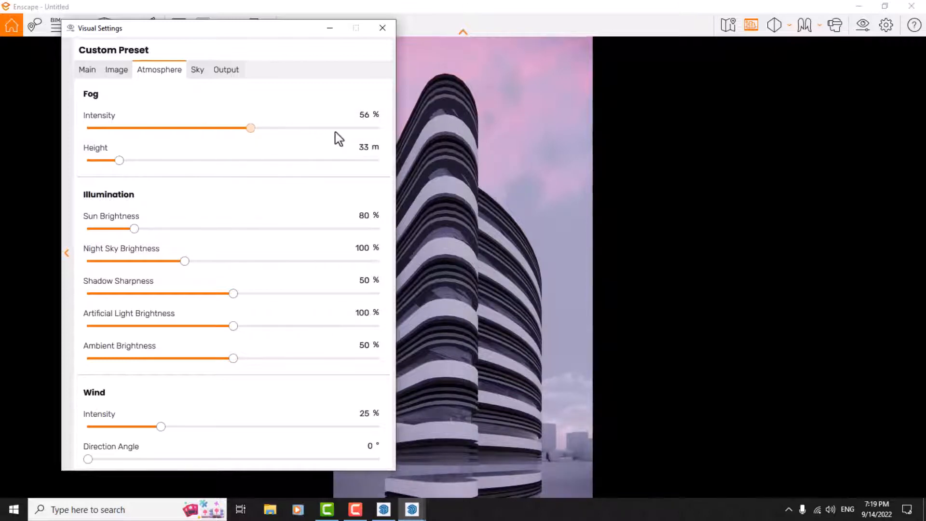
- Set the fog intensity to 80% in the atmosphere settings
{"action": "left_click", "coordinate": [352, 132]}
{"action": "left_click", "coordinate": [323, 129]}
{"action": "double_click", "coordinate": [366, 115]}
{"action": "type", "text": "80"}
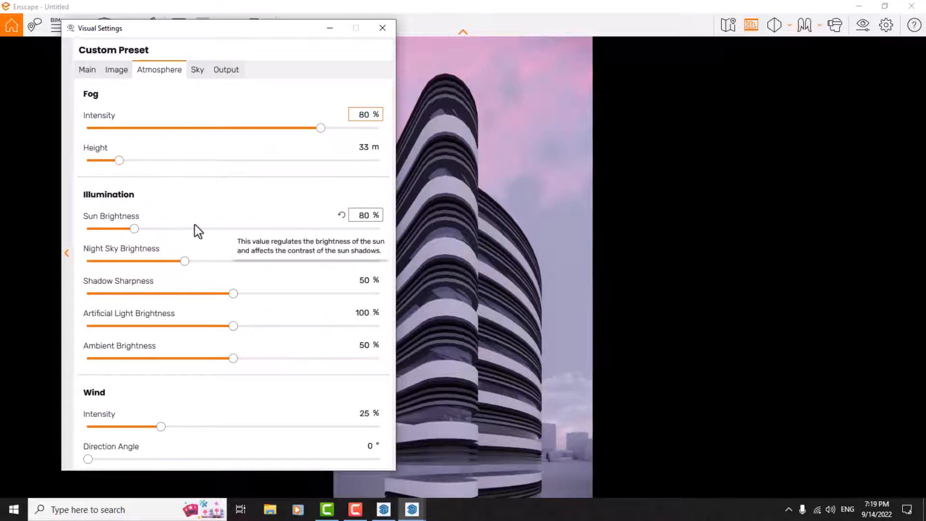
- Set the night sky brightness to 110% and the shadow sharpness to 44%
{"action": "left_click_drag", "start_coordinate": [185, 261], "coordinate": [250, 262]}
{"action": "double_click", "coordinate": [369, 247]}
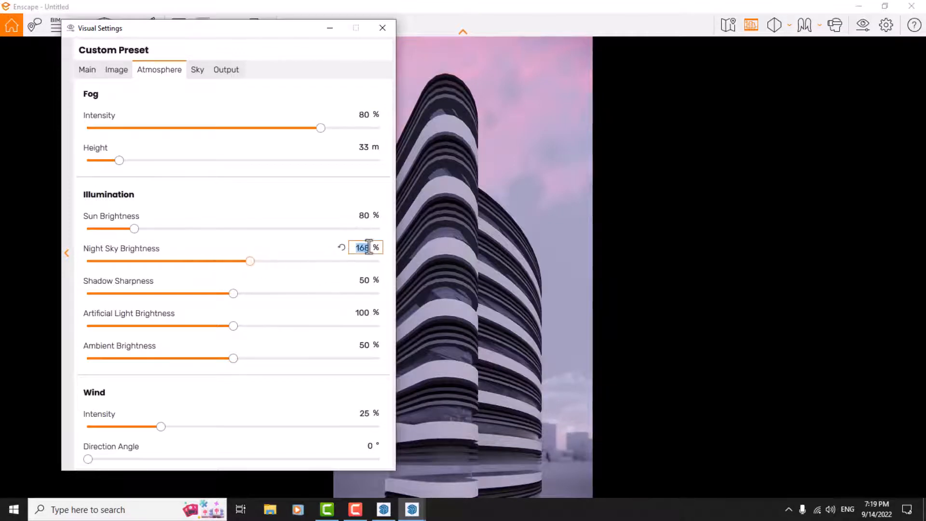
{"action": "type", "text": "110"}
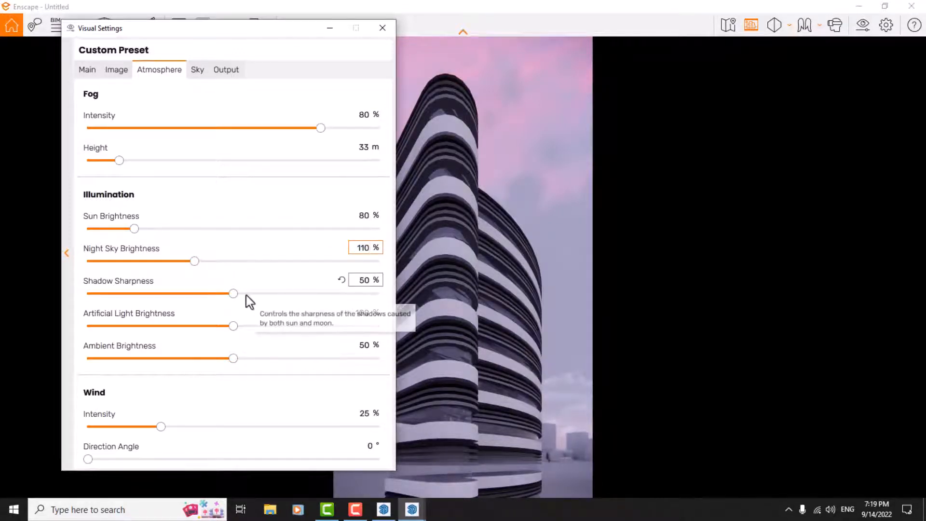
{"action": "double_click", "coordinate": [369, 280]}
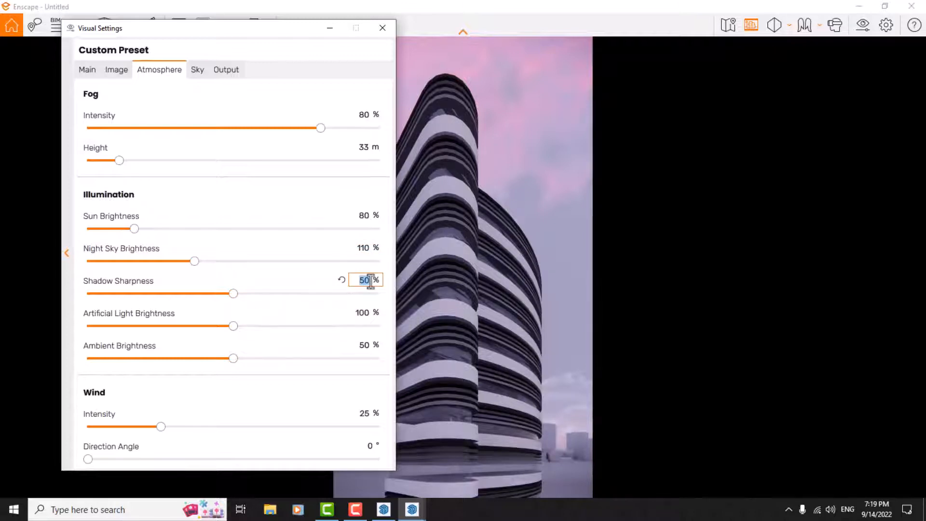
{"action": "type", "text": "44"}
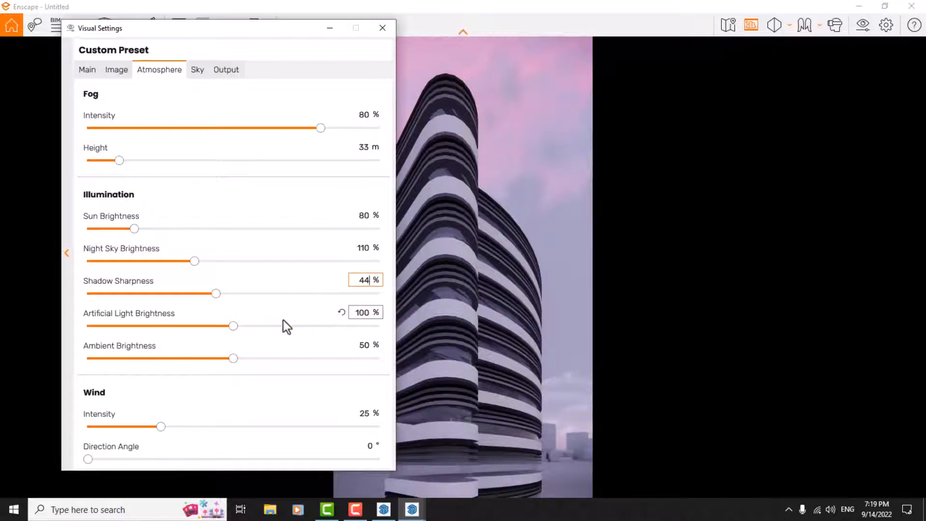
- Shift the time of day slightly in the render view and set the artificial light brightness to 134%
{"action": "left_click", "coordinate": [485, 265]}
{"action": "right_click_drag", "start_coordinate": [501, 242], "coordinate": [517, 242], "text": "shift"}
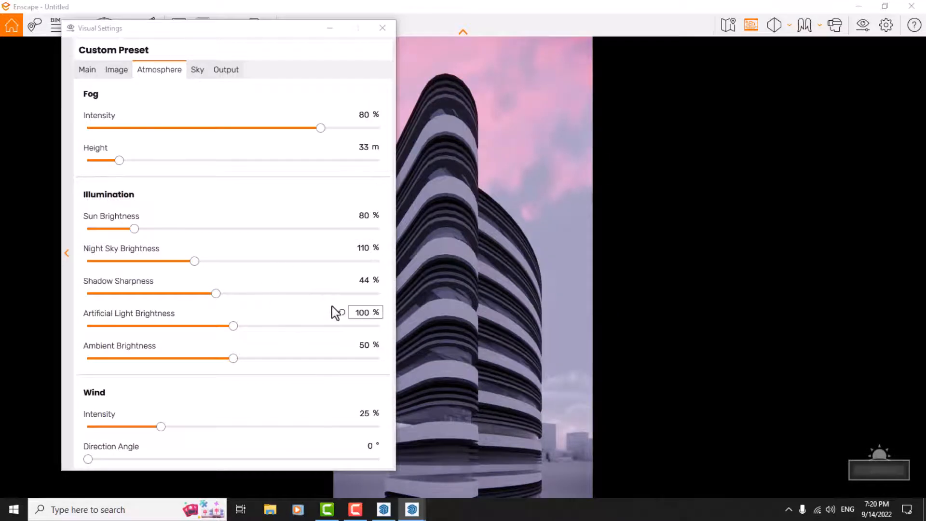
{"action": "double_click", "coordinate": [360, 313]}
{"action": "type", "text": "1"}
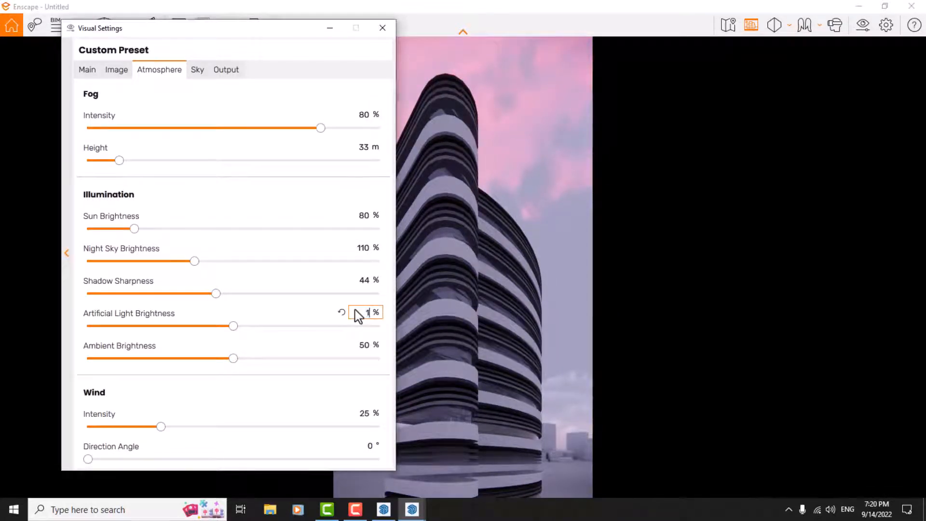
{"action": "type", "text": "34"}
- Set the ambient brightness to 56% and the wind intensity to 4%
{"action": "double_click", "coordinate": [365, 346]}
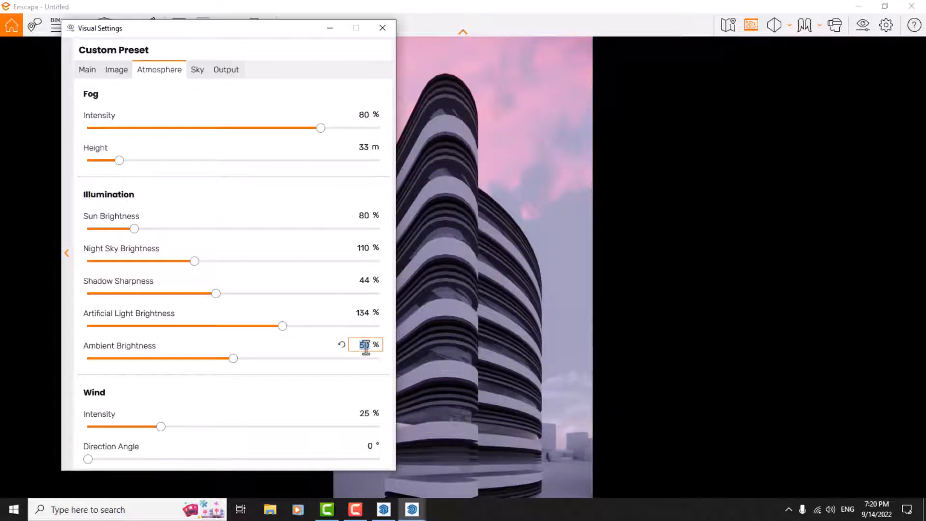
{"action": "type", "text": "56"}
{"action": "double_click", "coordinate": [364, 414]}
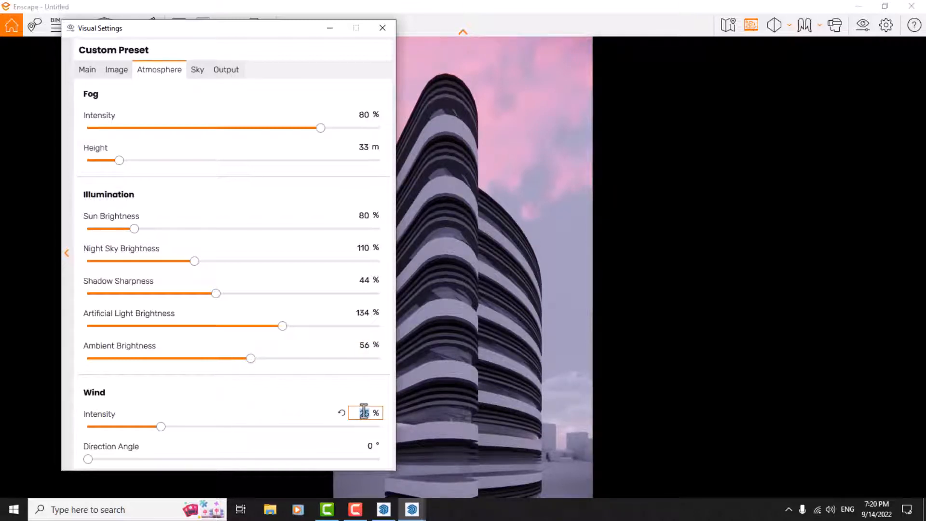
{"action": "type", "text": "4"}
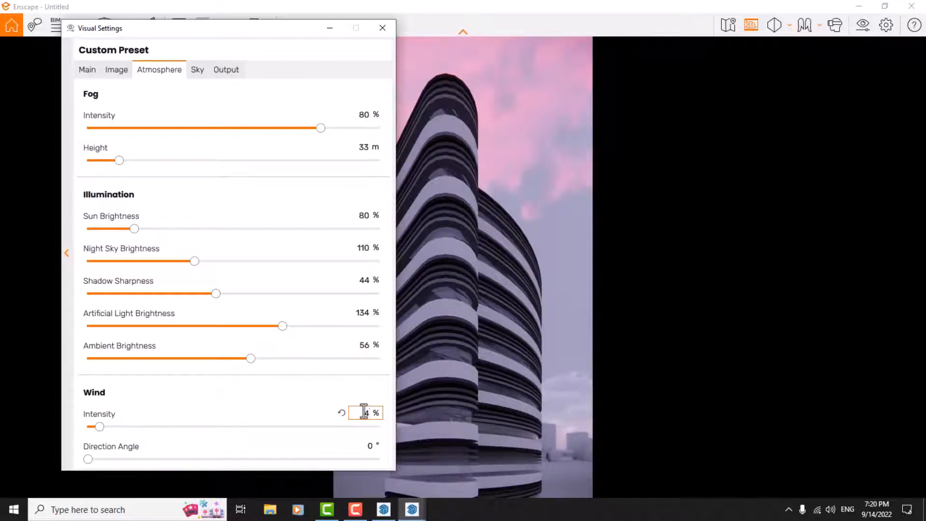
- Set the lens flare to 0% in the image effects settings
{"action": "left_click", "coordinate": [125, 72]}
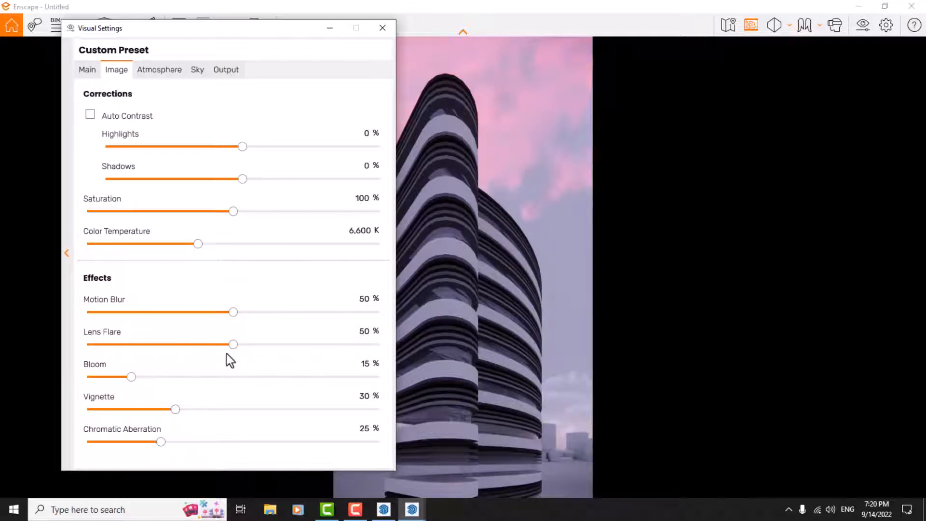
{"action": "left_click", "coordinate": [371, 333]}
{"action": "type", "text": "0"}
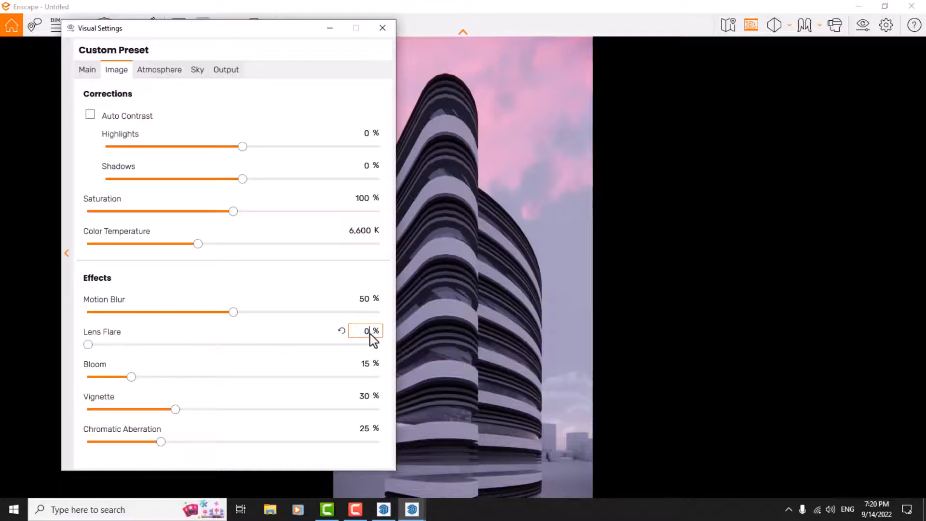
- Try a bloom of 2% and check the render with the visual settings window out of the way
{"action": "left_click", "coordinate": [366, 367]}
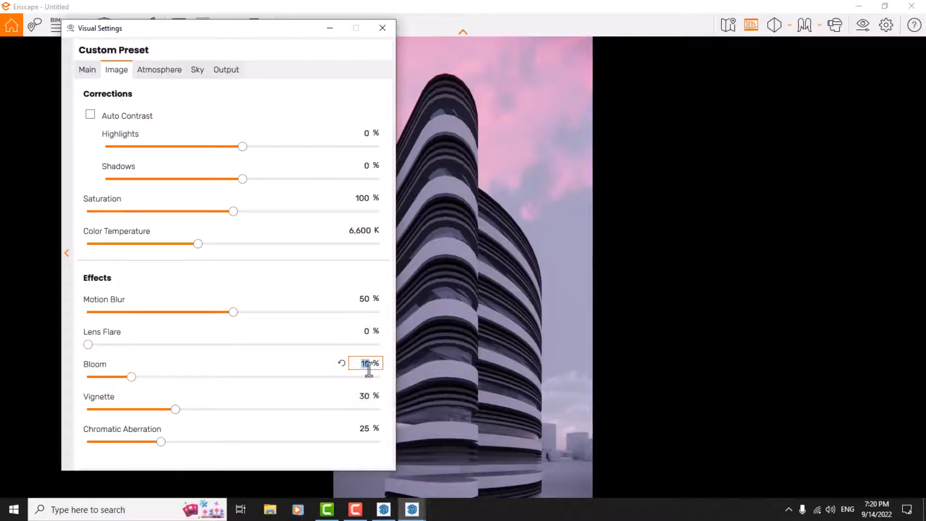
{"action": "left_click", "coordinate": [130, 377]}
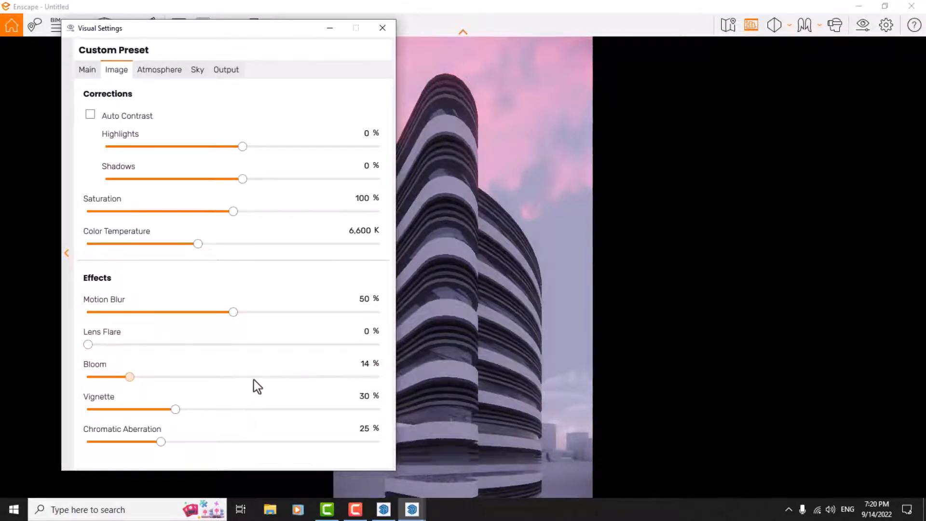
{"action": "left_click_drag", "start_coordinate": [254, 380], "coordinate": [126, 383]}
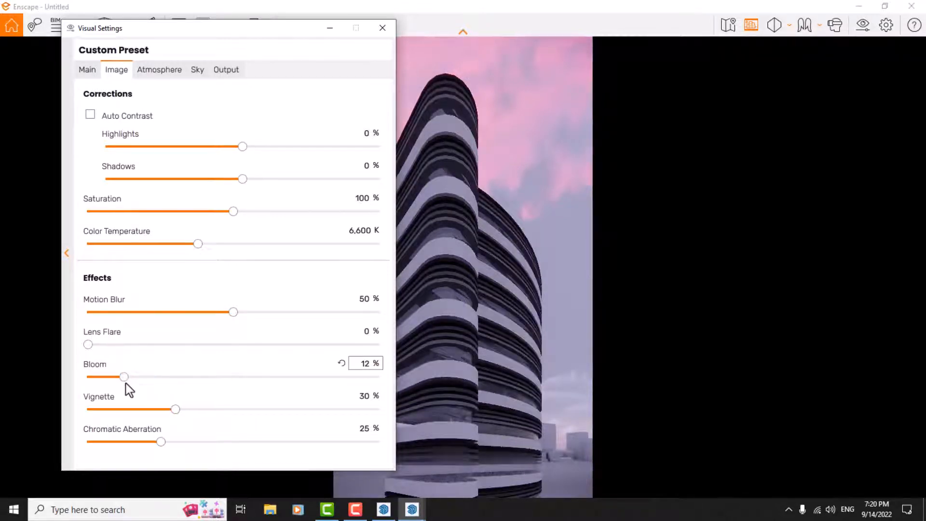
{"action": "left_click", "coordinate": [369, 365]}
{"action": "type", "text": "2"}
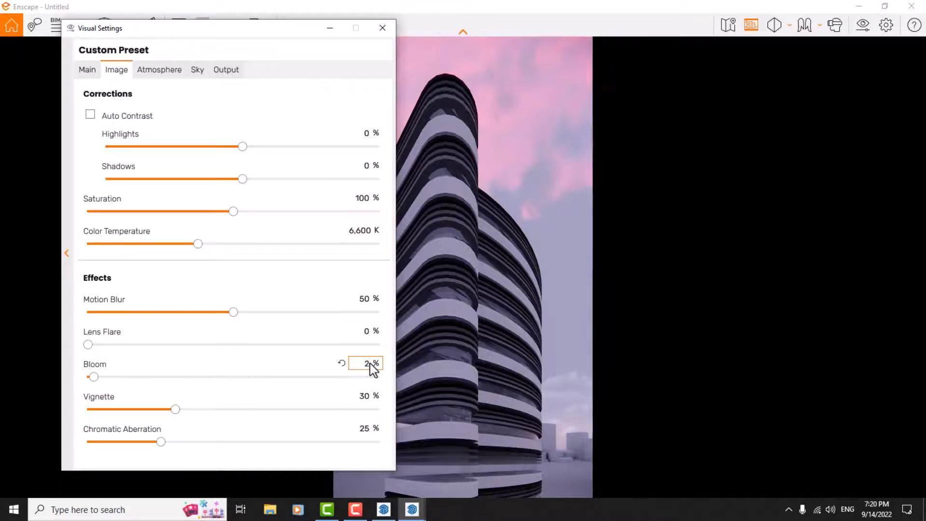
{"action": "left_click", "coordinate": [330, 29]}
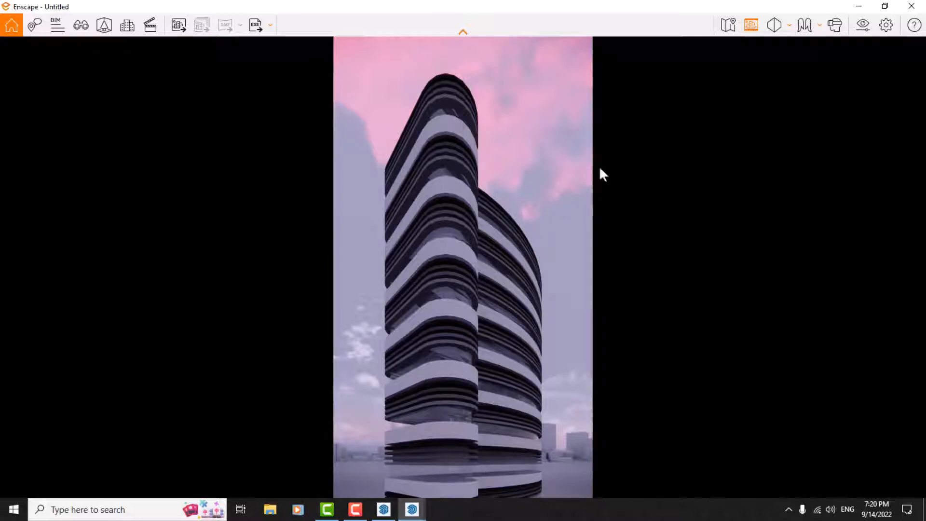
{"action": "mouse_move", "coordinate": [414, 510]}
{"action": "left_click", "coordinate": [453, 477]}
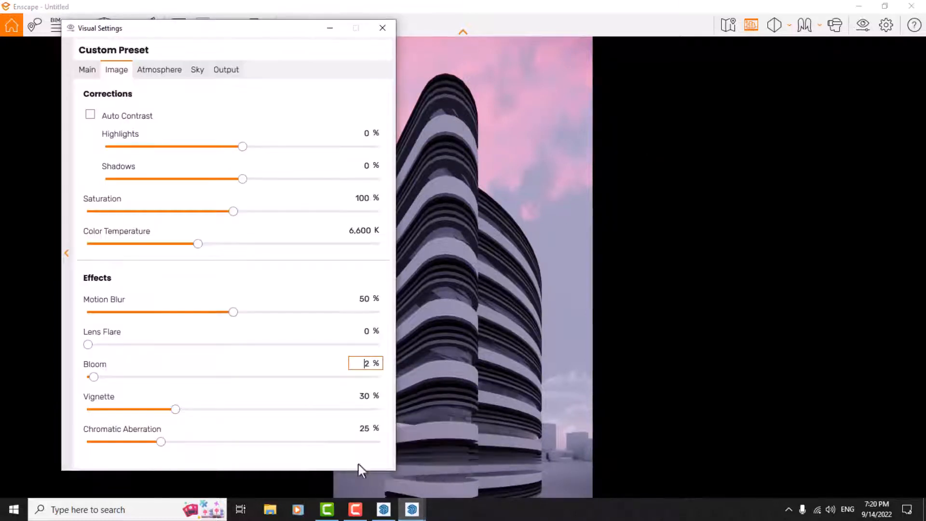
- Set the bloom to 36% and the chromatic aberration to 34%
{"action": "left_click", "coordinate": [375, 364]}
{"action": "type", "text": "36"}
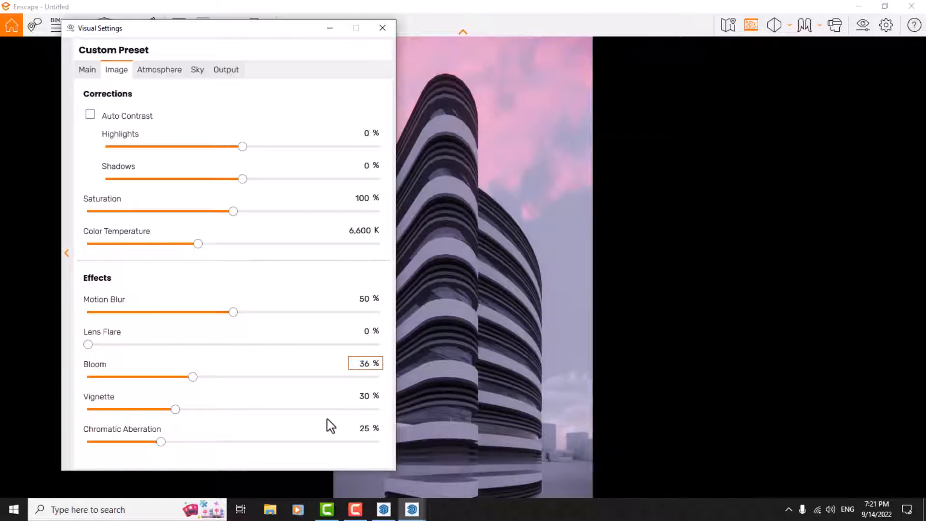
{"action": "left_click", "coordinate": [364, 429]}
{"action": "type", "text": "54"}
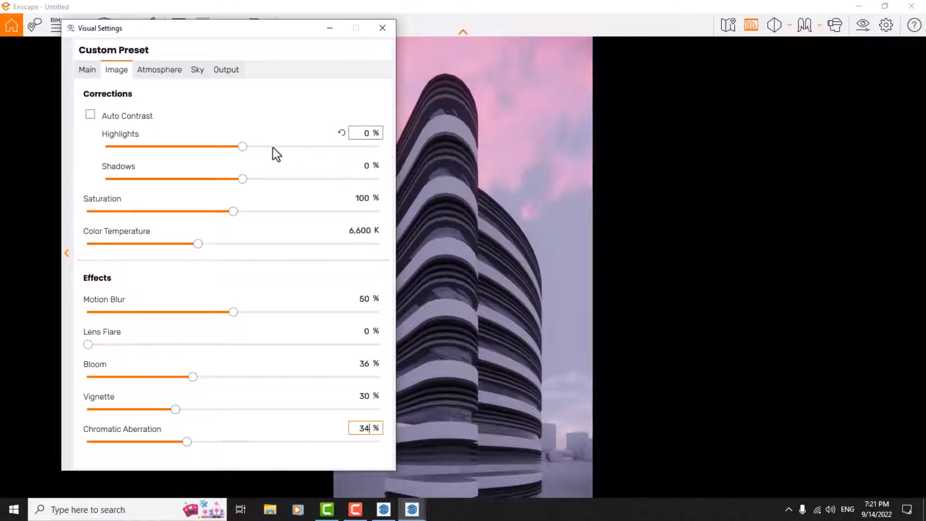
- Set the highlights correction to 24%
{"action": "left_click", "coordinate": [241, 147]}
{"action": "left_click_drag", "start_coordinate": [241, 146], "coordinate": [278, 146]}
{"action": "left_click", "coordinate": [366, 133]}
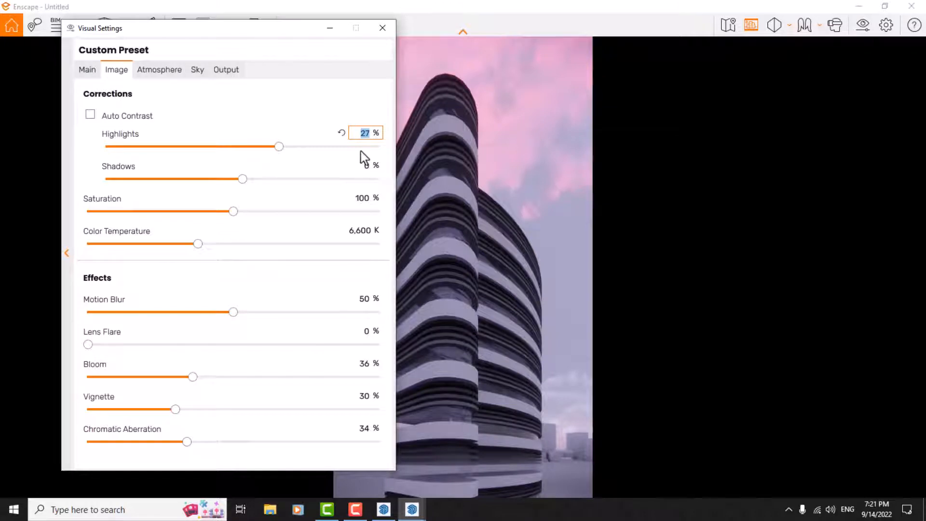
{"action": "type", "text": "24"}
{"action": "key", "text": "Return"}
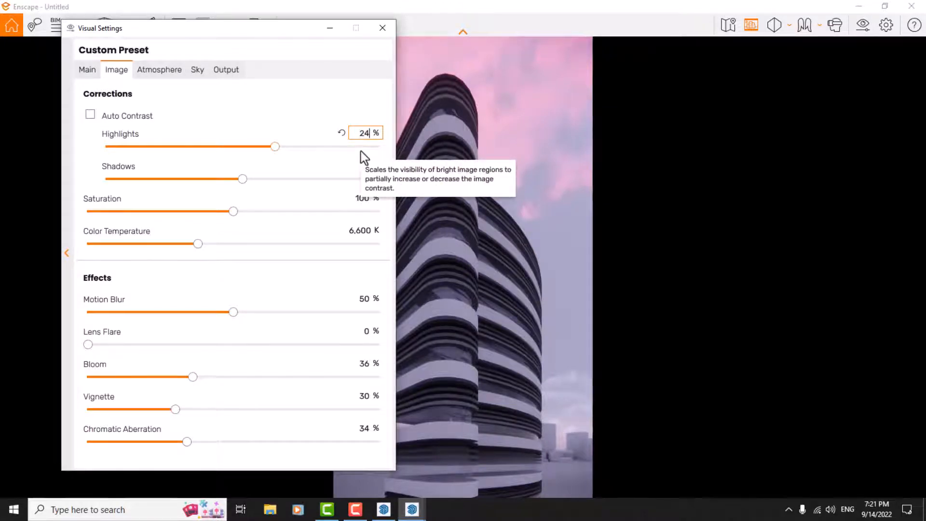
- Lower the shadows correction to -12%
{"action": "left_click_drag", "start_coordinate": [241, 182], "coordinate": [226, 184]}
{"action": "left_click", "coordinate": [377, 166]}
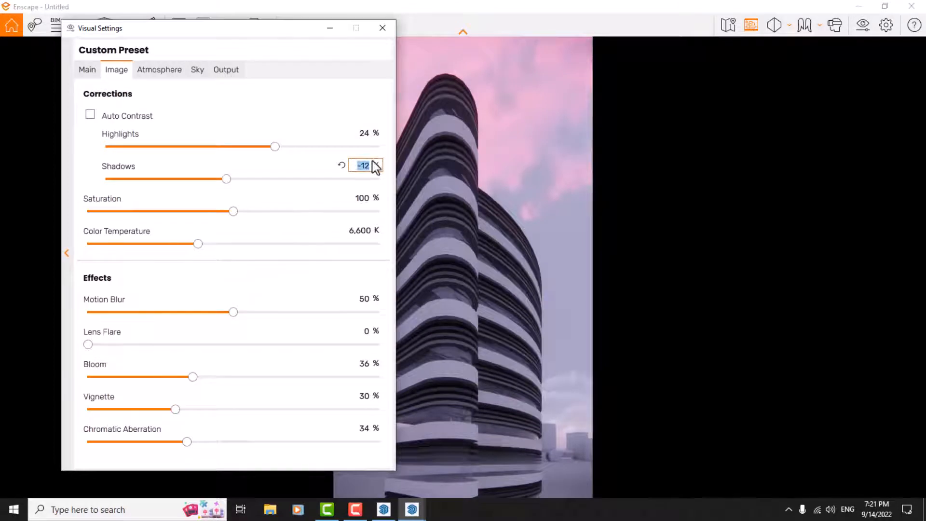
{"action": "left_click", "coordinate": [376, 166]}
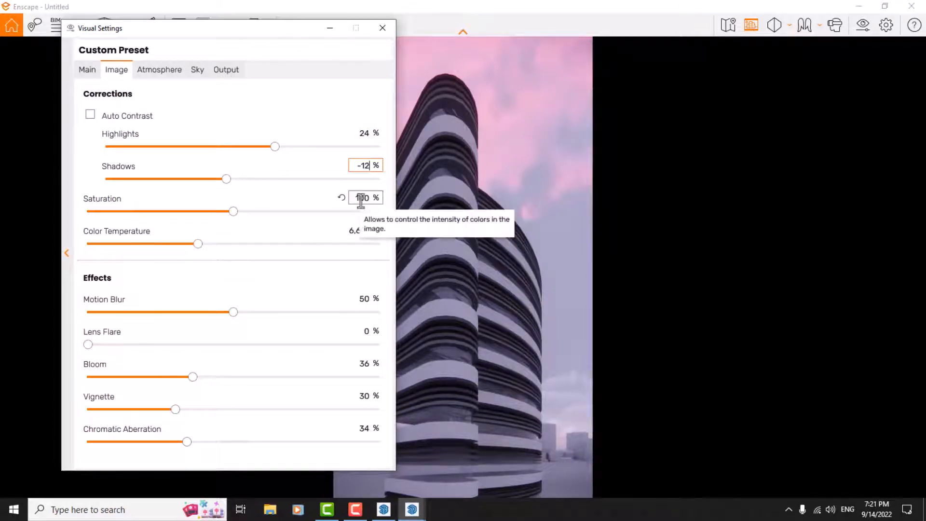
- Set the color temperature to 6,000 K and the saturation to 104%
{"action": "mouse_move", "coordinate": [199, 244]}
{"action": "left_mouse_down"}
{"action": "mouse_move", "coordinate": [332, 242]}
{"action": "mouse_move", "coordinate": [140, 245]}
{"action": "mouse_move", "coordinate": [193, 245]}
{"action": "left_mouse_up"}
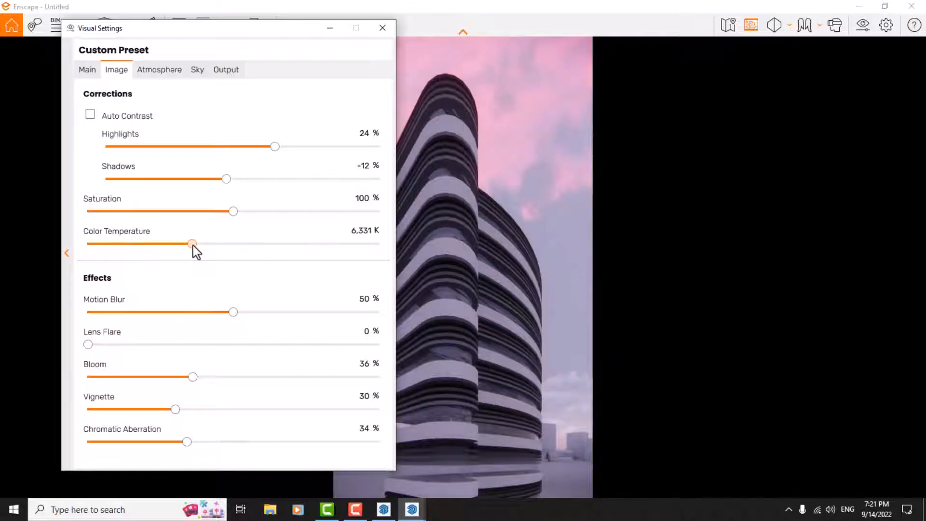
{"action": "left_click", "coordinate": [357, 230]}
{"action": "double_click", "coordinate": [358, 230]}
{"action": "type", "text": "6000"}
{"action": "key", "text": "Return"}
{"action": "left_click", "coordinate": [362, 197]}
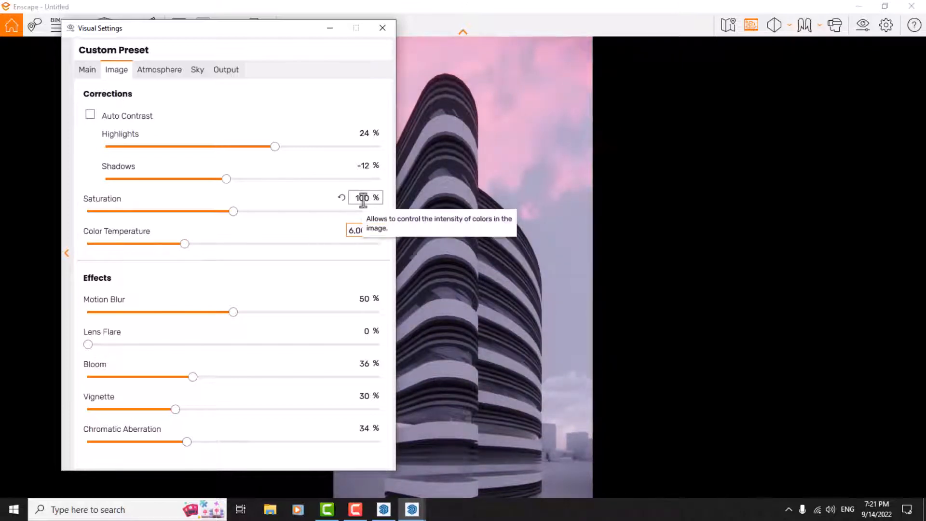
{"action": "type", "text": "104"}
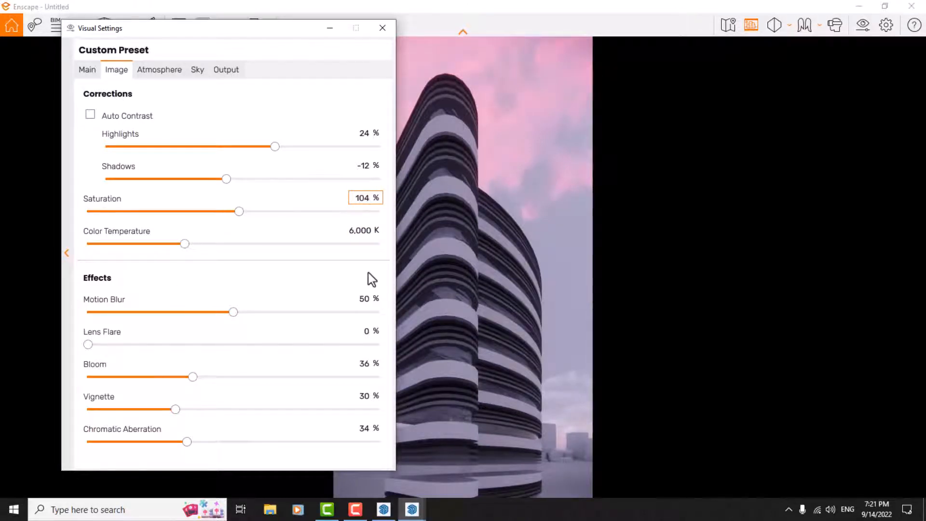
- Set the camera exposure to 56% in the main settings
{"action": "left_click", "coordinate": [94, 71]}
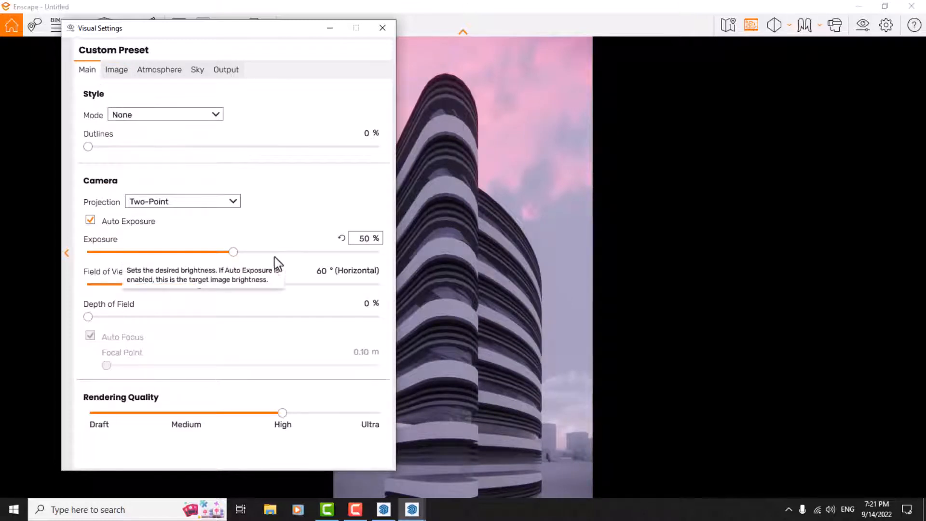
{"action": "left_click_drag", "start_coordinate": [236, 254], "coordinate": [250, 256]}
{"action": "left_click_drag", "start_coordinate": [260, 256], "coordinate": [253, 257]}
{"action": "left_click", "coordinate": [367, 241]}
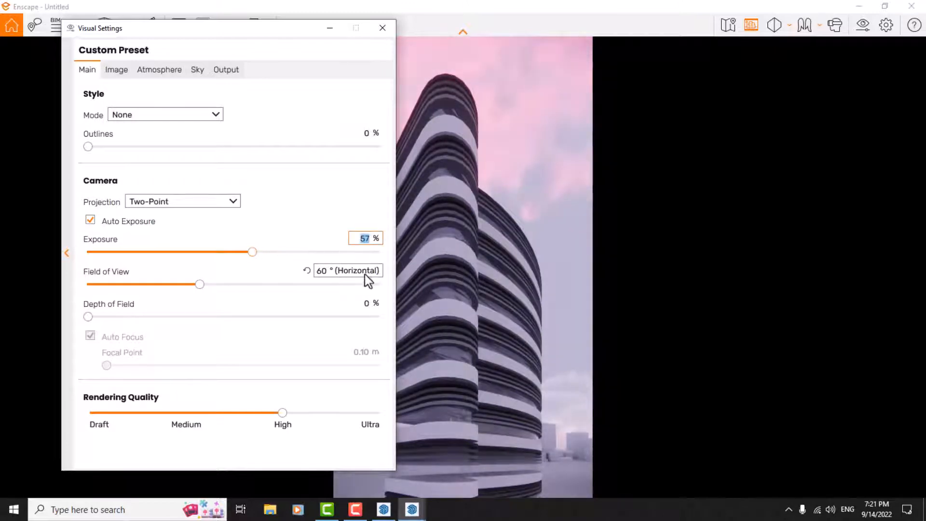
{"action": "type", "text": "56"}
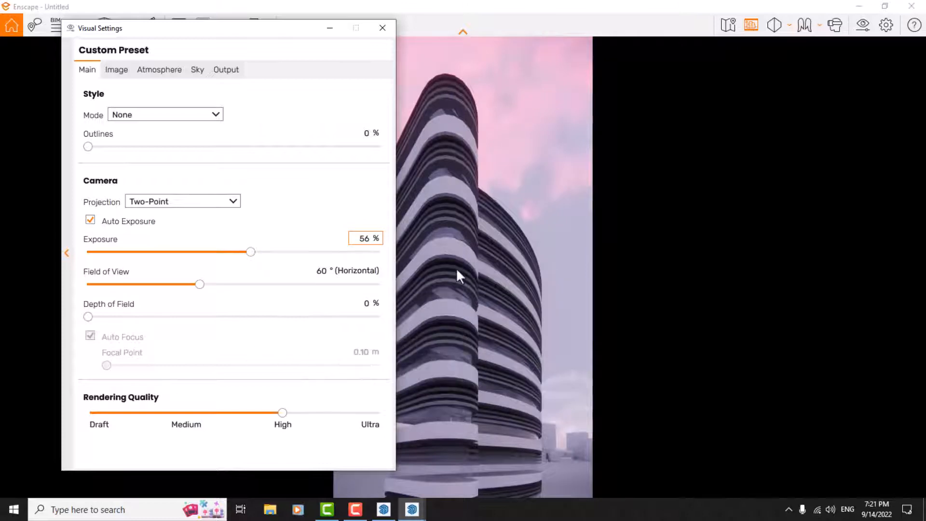
- Reframe the camera so the tower sits lower in the view, and set the field of view to 56°
{"action": "left_click_drag", "start_coordinate": [456, 267], "coordinate": [458, 233]}
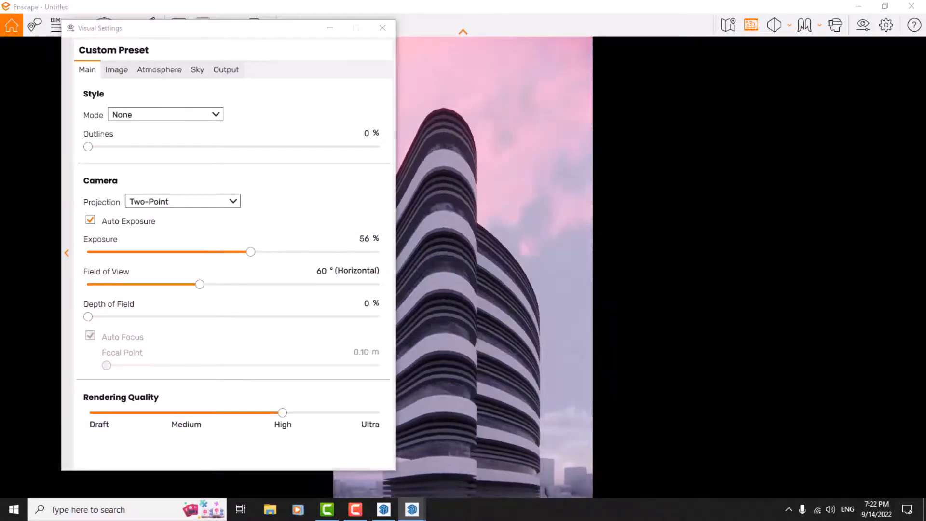
{"action": "left_click_drag", "start_coordinate": [199, 287], "coordinate": [193, 287]}
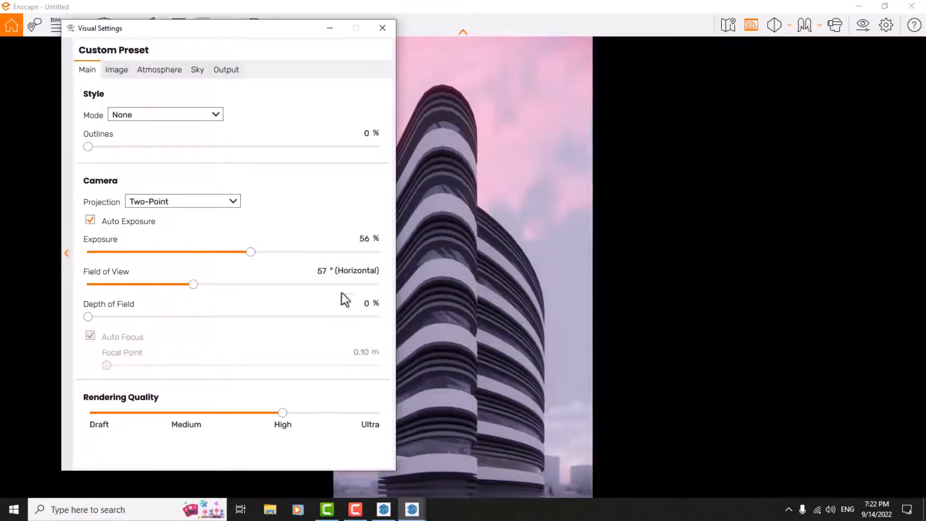
{"action": "left_click", "coordinate": [325, 272]}
{"action": "type", "text": "56"}
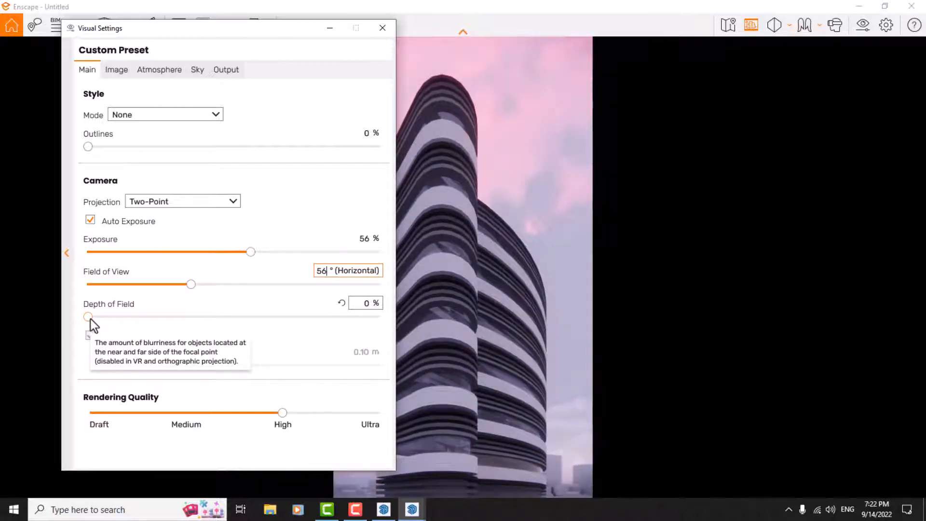
- Set the depth of field to 16% and turn off Auto Focus
{"action": "left_click_drag", "start_coordinate": [91, 319], "coordinate": [101, 318]}
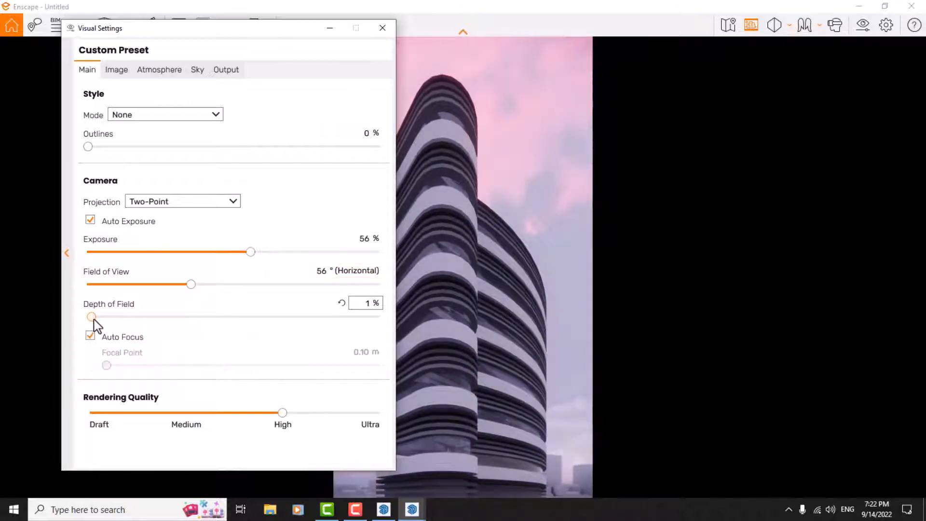
{"action": "double_click", "coordinate": [369, 303]}
{"action": "type", "text": "16"}
{"action": "key", "text": "Return"}
{"action": "left_click", "coordinate": [91, 336]}
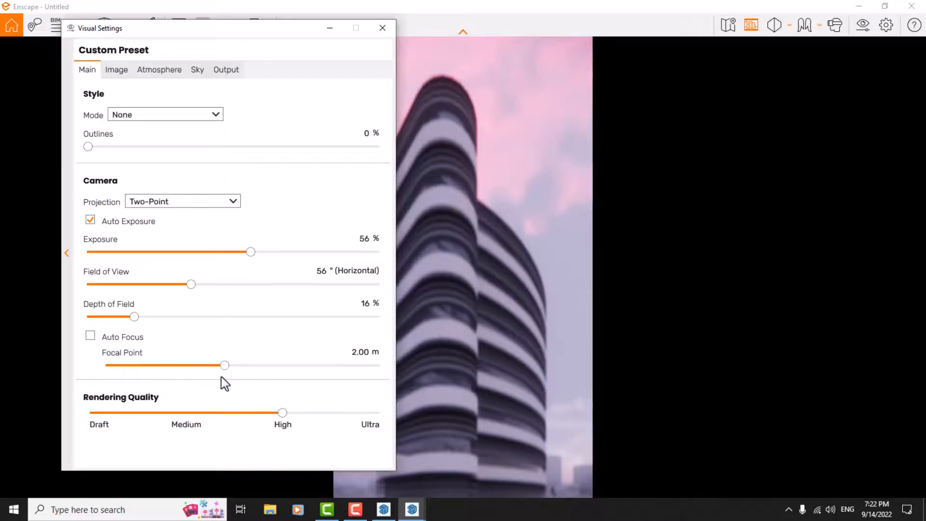
- Adjust the camera's focal point distance until the tower comes into focus, setting it to 14.46 m
{"action": "left_click_drag", "start_coordinate": [224, 369], "coordinate": [195, 368]}
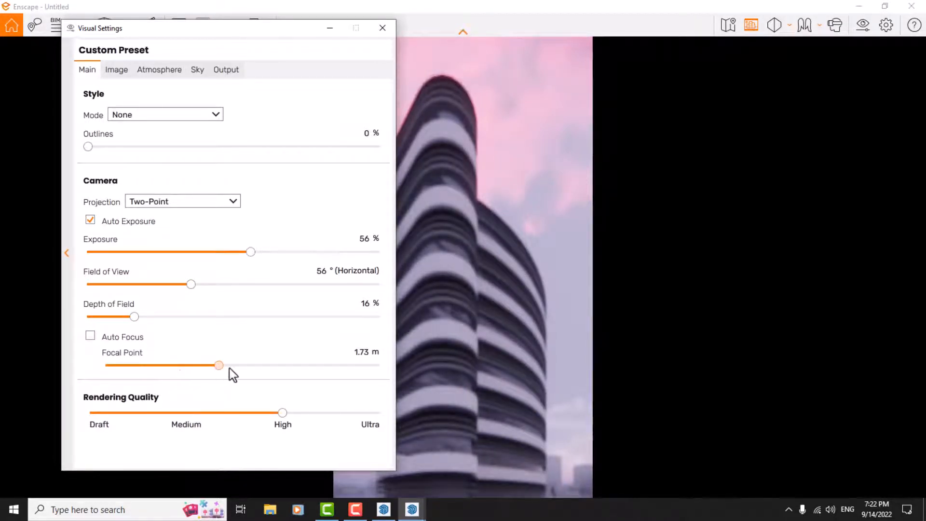
{"action": "key", "text": "Left"}
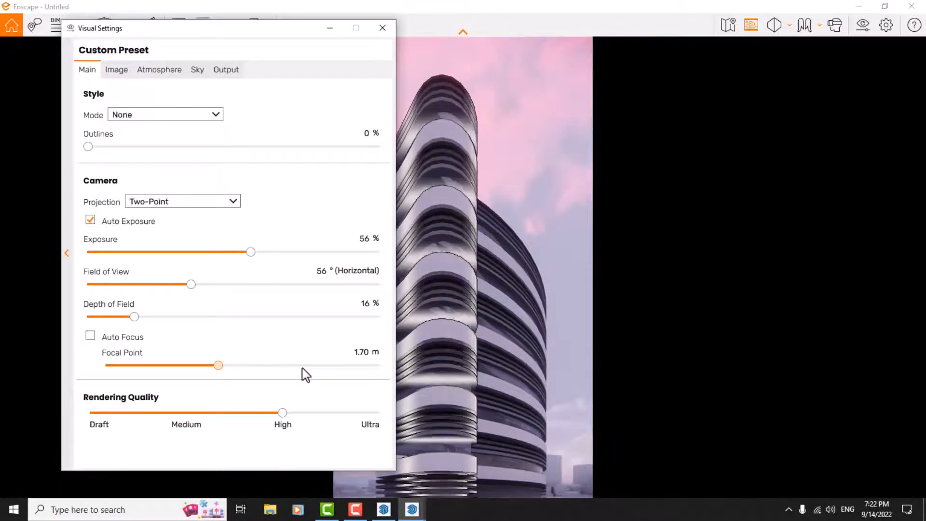
{"action": "left_click", "coordinate": [303, 369]}
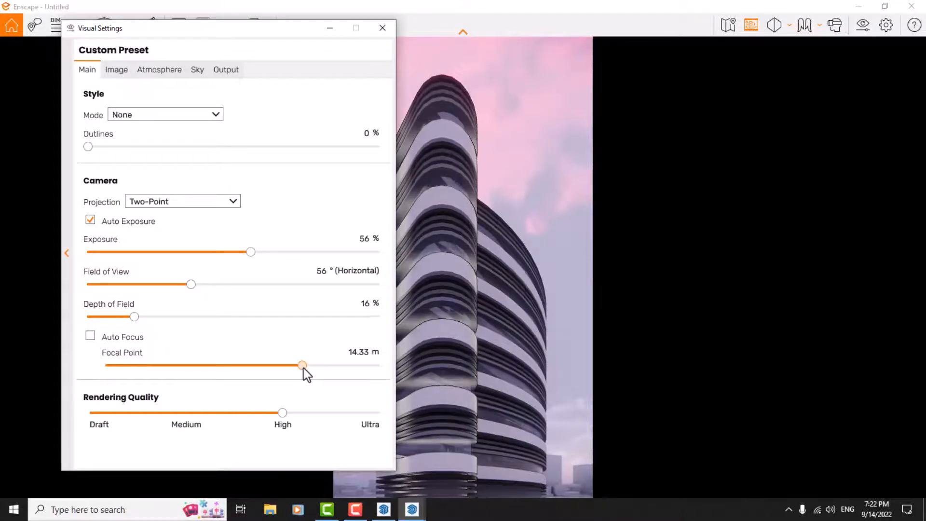
{"action": "left_click", "coordinate": [357, 353]}
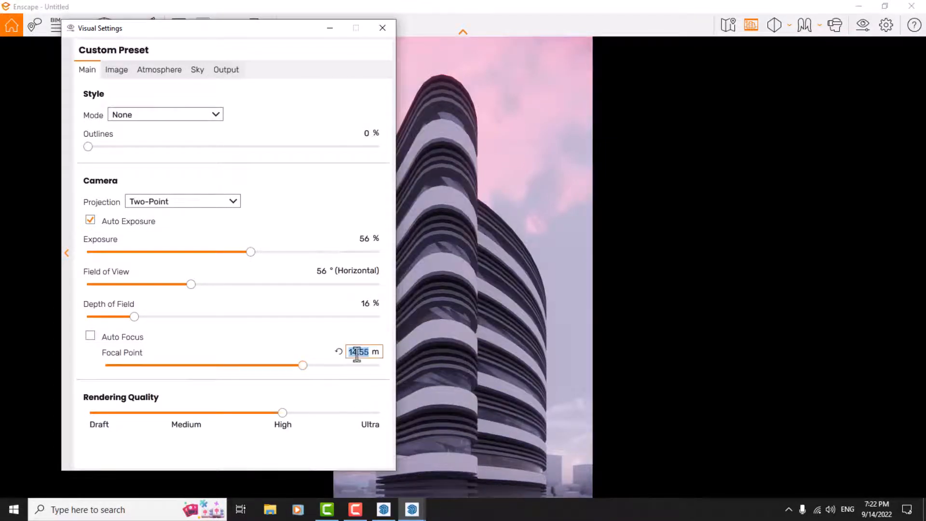
{"action": "type", "text": "14.46"}
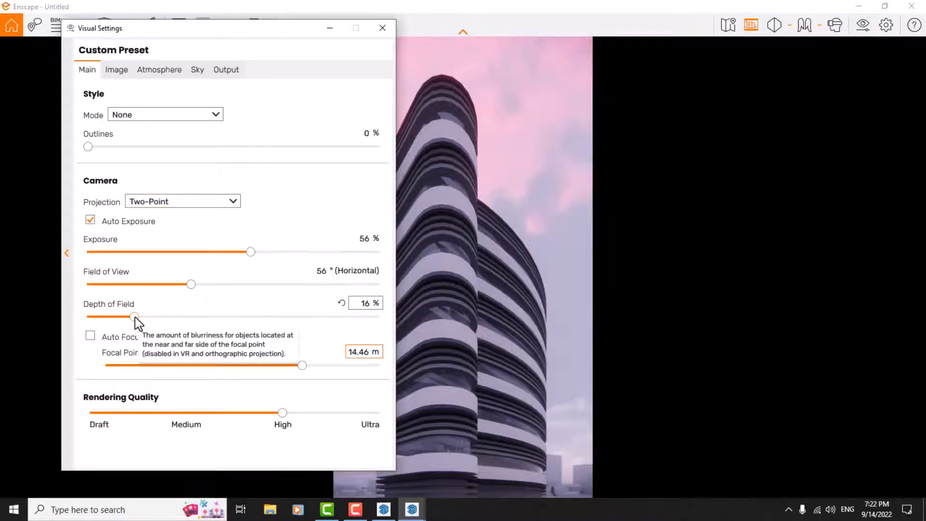
- Try a 61% depth of field, set it to 30% instead, and close the visual settings
{"action": "left_click", "coordinate": [265, 317]}
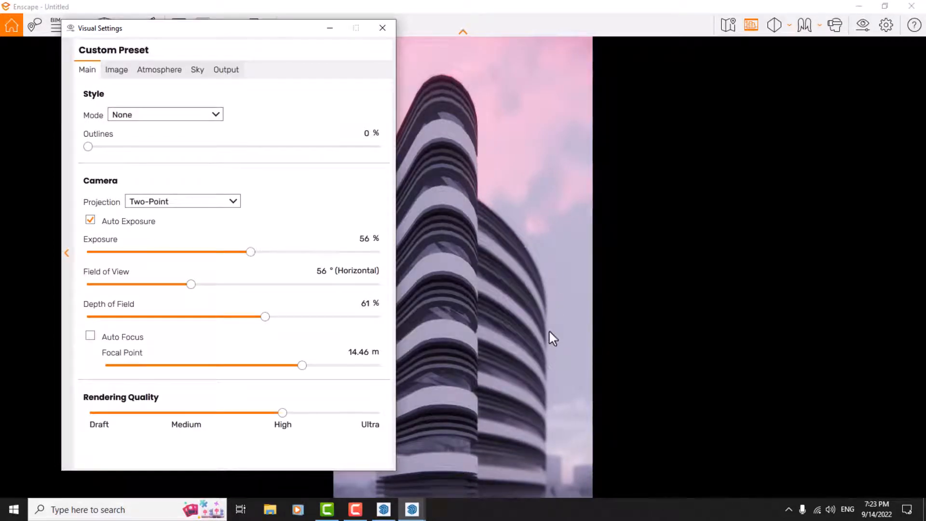
{"action": "double_click", "coordinate": [367, 304]}
{"action": "type", "text": "30"}
{"action": "key", "text": "Return"}
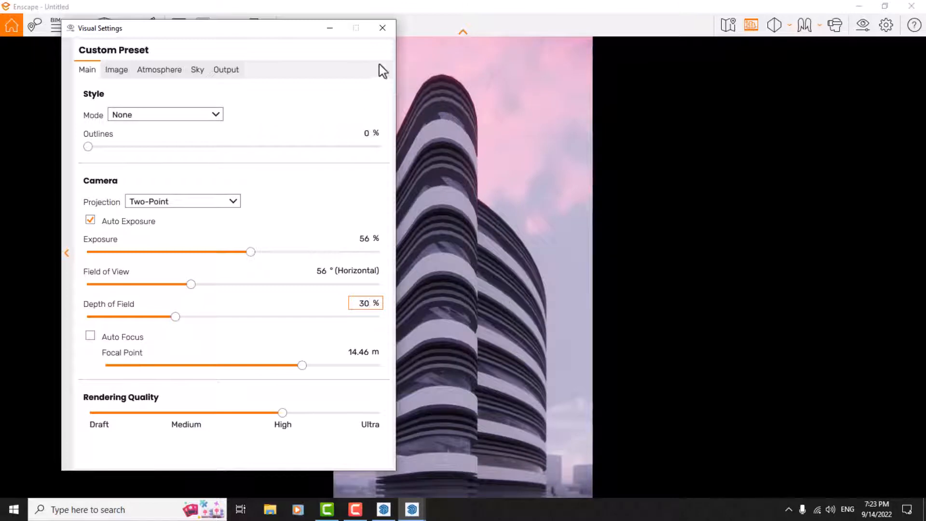
{"action": "left_click", "coordinate": [382, 28]}
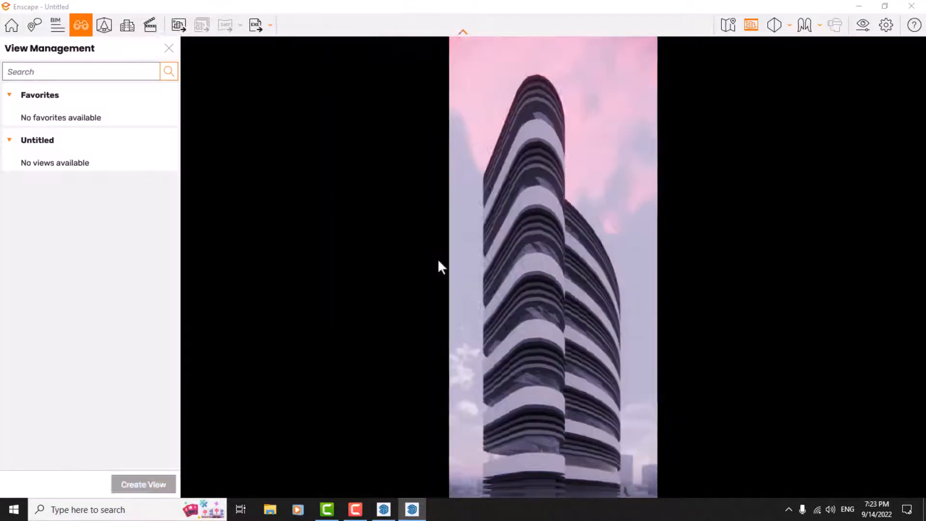
- Start a new saved view of the current camera, name it "Tower (Camera Render)" and check the linked visual preset choices
{"action": "key", "text": "c"}
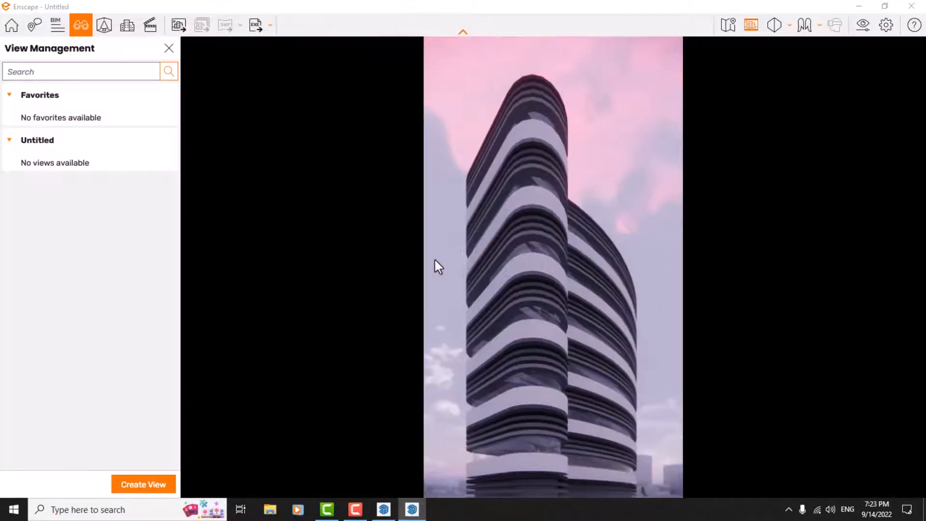
{"action": "left_click", "coordinate": [149, 488]}
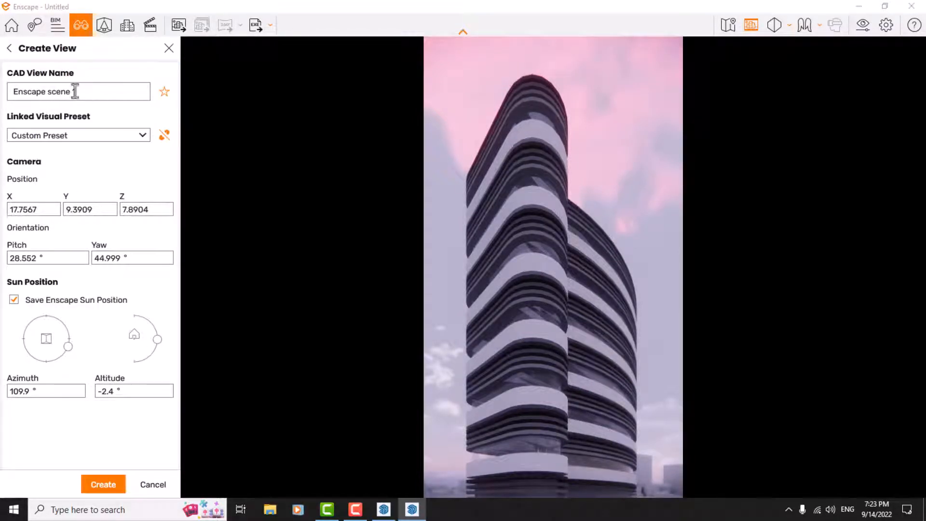
{"action": "left_click_drag", "start_coordinate": [91, 87], "coordinate": [9, 92]}
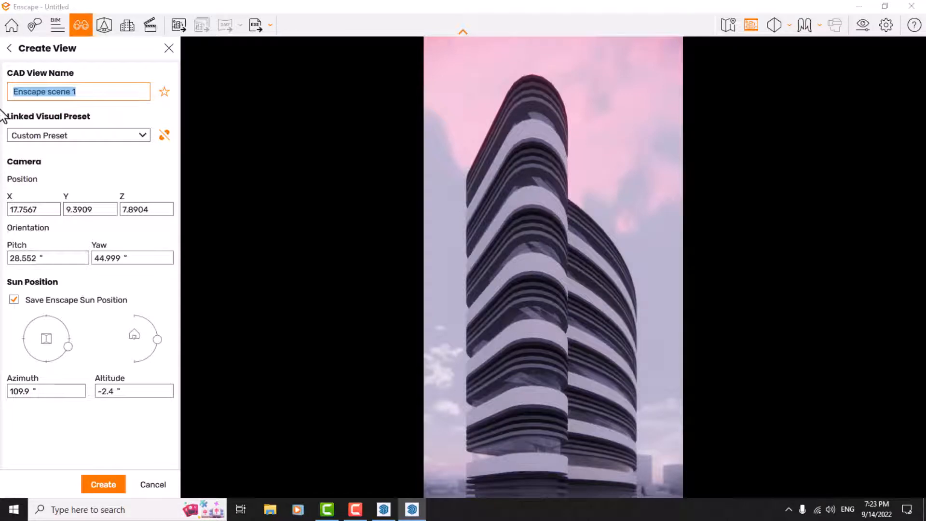
{"action": "type", "text": "Tower"}
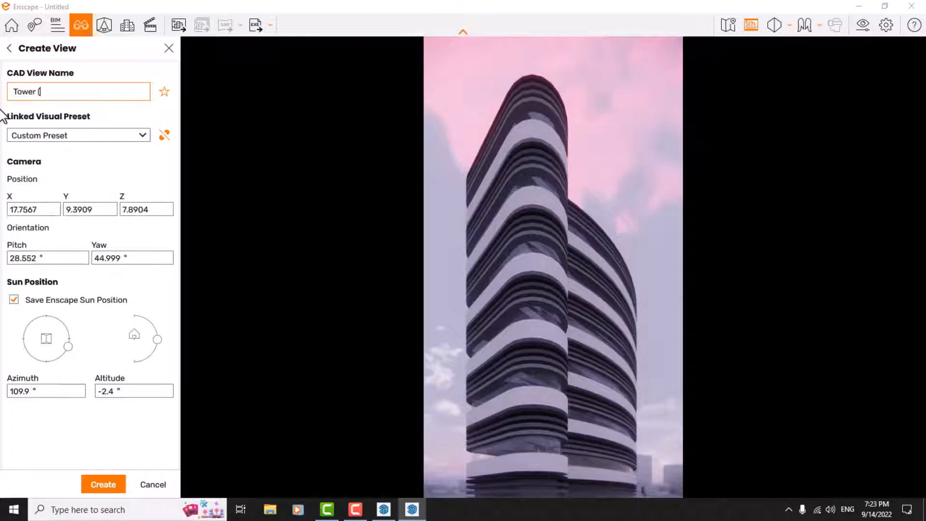
{"action": "type", "text": " (Camera Render)"}
{"action": "left_click", "coordinate": [44, 135]}
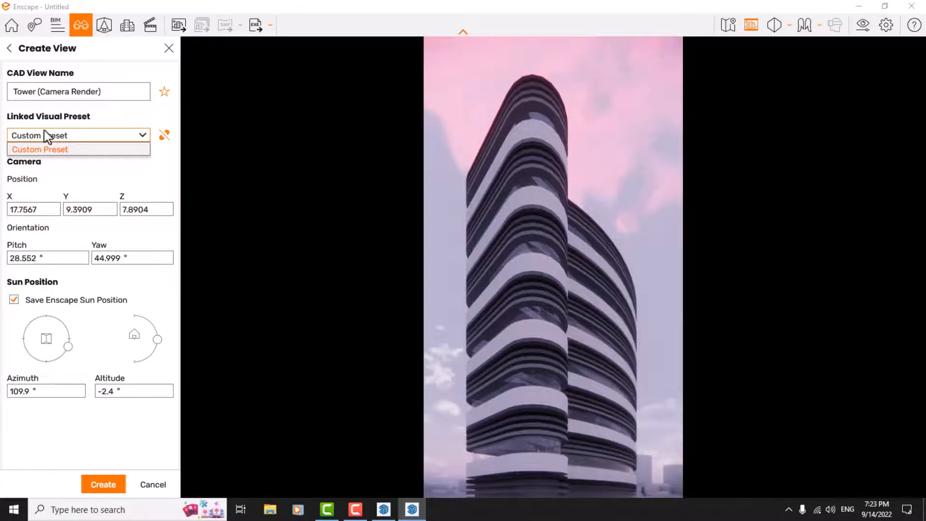
- Set the new view's camera position to X 17.7, Y 9.3 and Z 7.8
{"action": "left_click", "coordinate": [39, 222]}
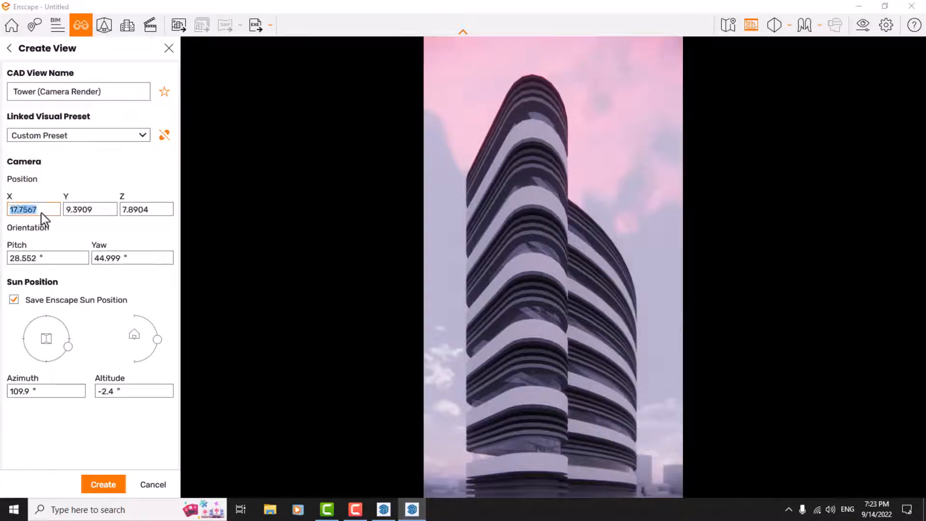
{"action": "type", "text": "17.7"}
{"action": "key", "text": "Return"}
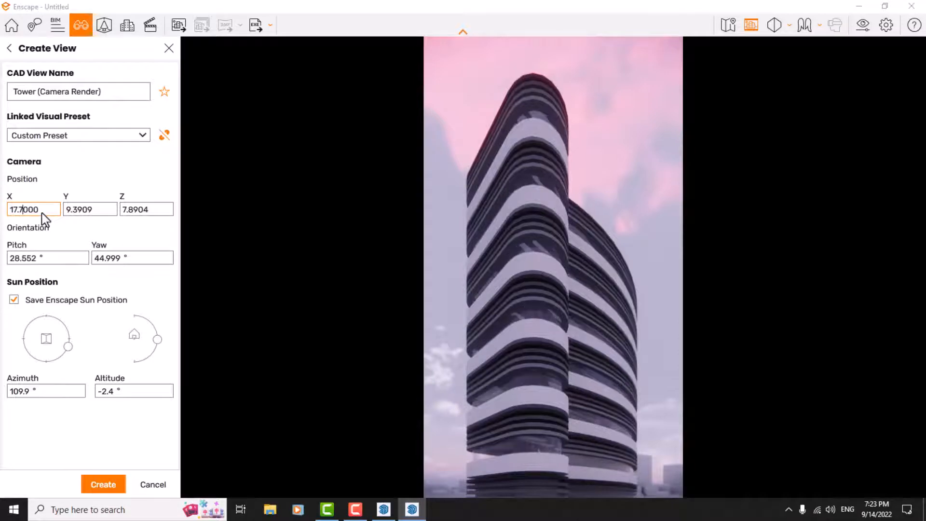
{"action": "left_click", "coordinate": [90, 210]}
{"action": "type", "text": "9.3"}
{"action": "key", "text": "Return"}
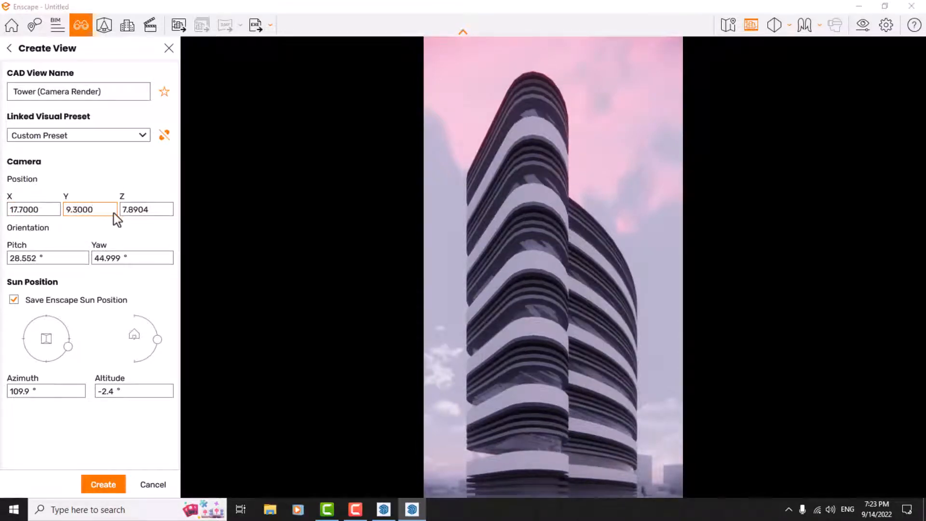
{"action": "left_click", "coordinate": [144, 211]}
{"action": "type", "text": "7.8"}
{"action": "key", "text": "Return"}
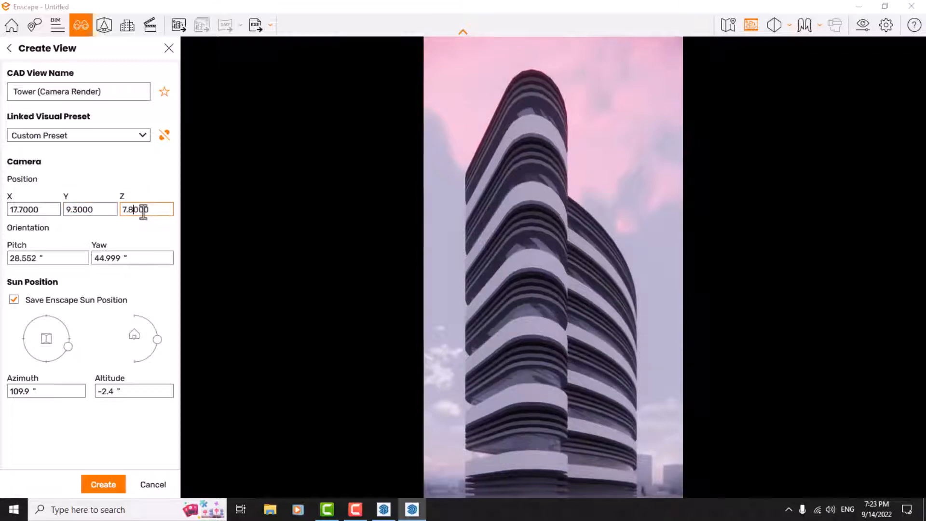
- Try a camera pitch of 28° for the new view
{"action": "left_click", "coordinate": [54, 262]}
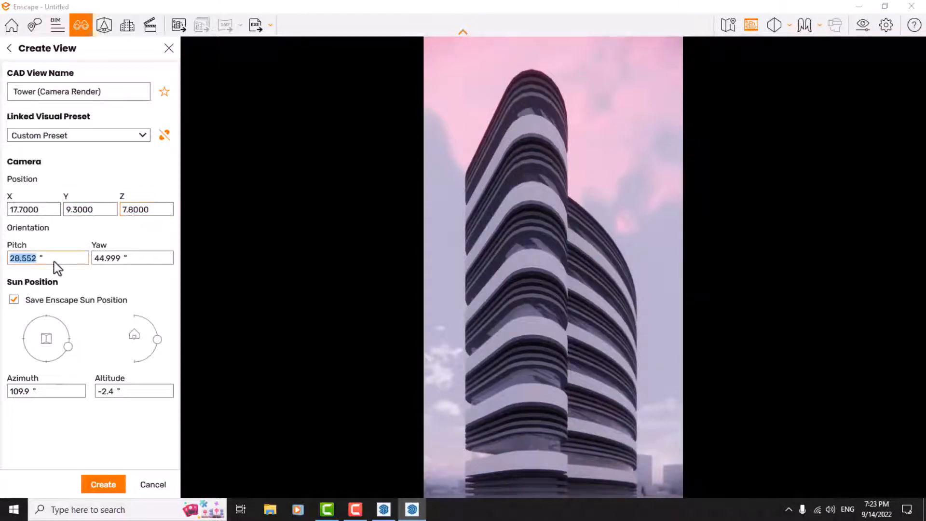
{"action": "type", "text": "28"}
{"action": "key", "text": "Return"}
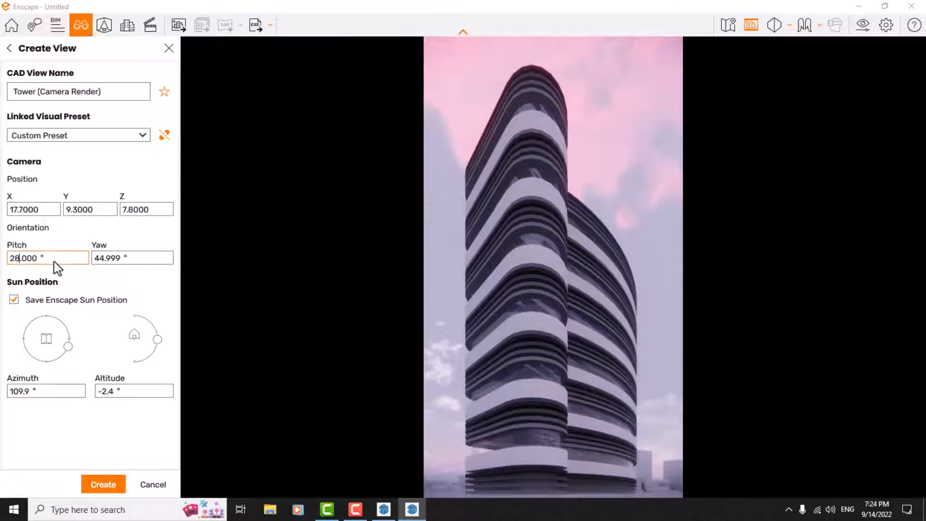
{"action": "left_click", "coordinate": [127, 262]}
- Set the new view's camera pitch to 29° and yaw to 45°
{"action": "left_click", "coordinate": [48, 258]}
{"action": "type", "text": "29"}
{"action": "key", "text": "Return"}
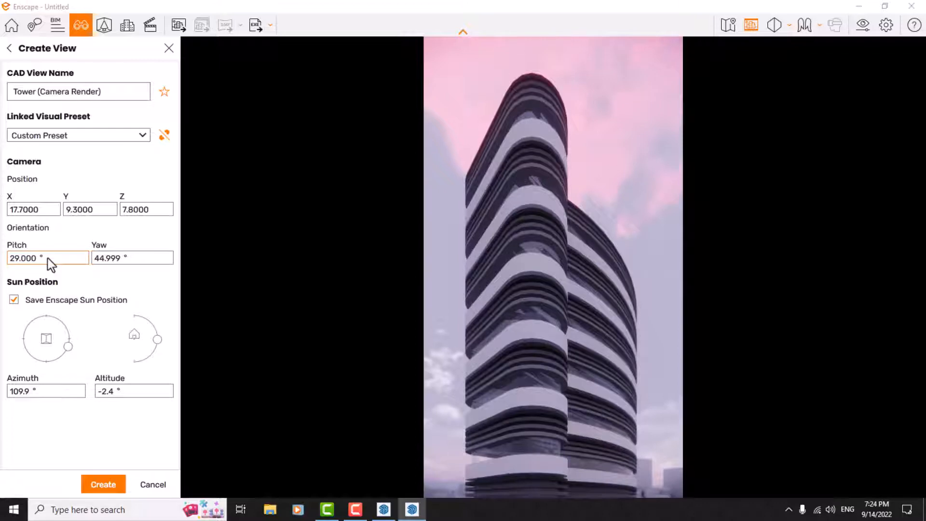
{"action": "left_click", "coordinate": [121, 262]}
{"action": "type", "text": "45"}
{"action": "key", "text": "Return"}
- Set the sun azimuth to 110° and the sun altitude to -2°, and create the view
{"action": "left_click", "coordinate": [43, 395]}
{"action": "type", "text": "110"}
{"action": "key", "text": "Return"}
{"action": "left_click", "coordinate": [119, 389]}
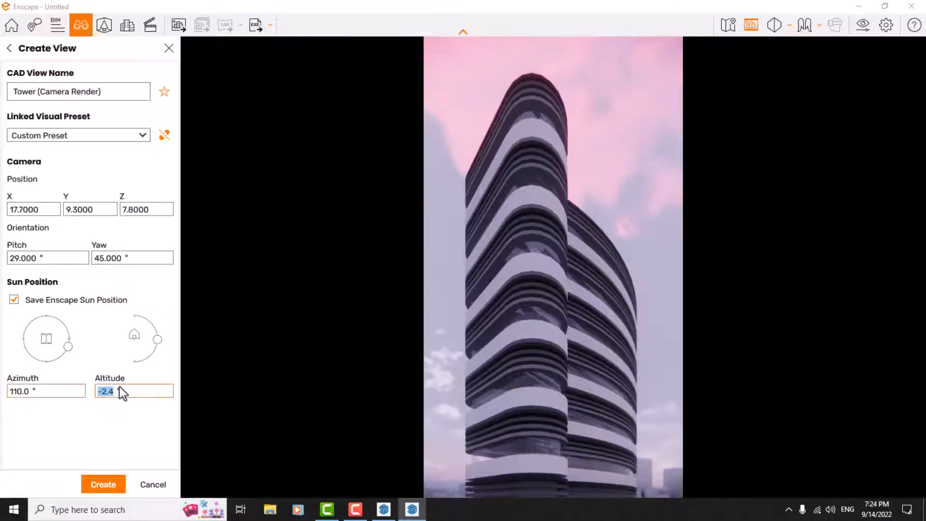
{"action": "type", "text": "0"}
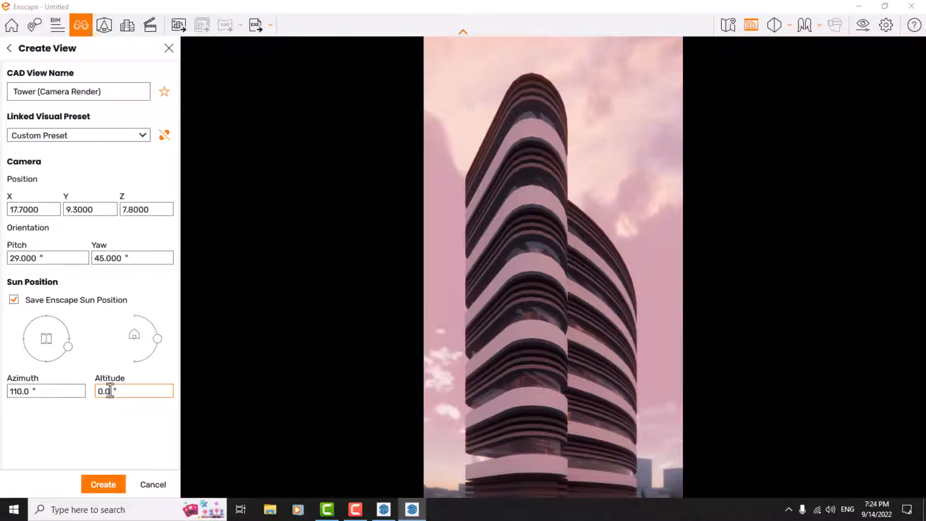
{"action": "key", "text": "BackSpace"}
{"action": "key", "text": "BackSpace"}
{"action": "key", "text": "BackSpace"}
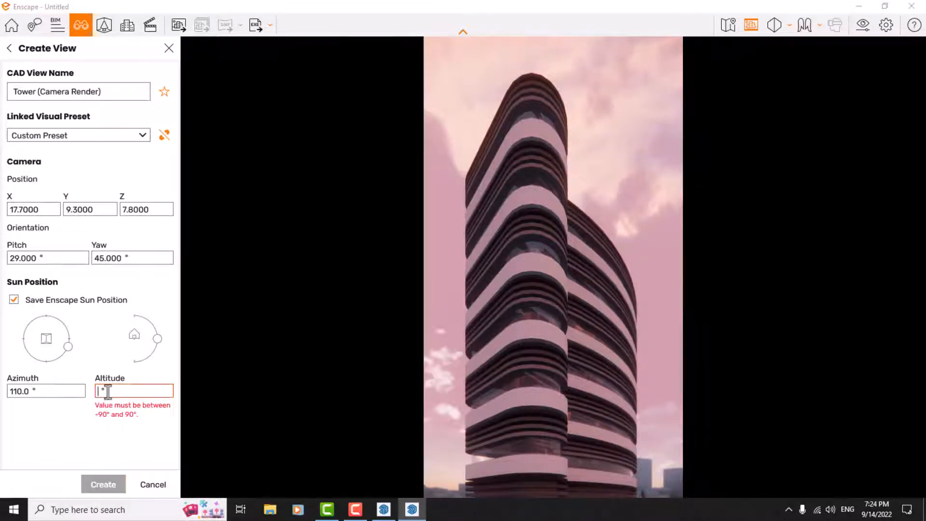
{"action": "type", "text": "-2"}
{"action": "key", "text": "Return"}
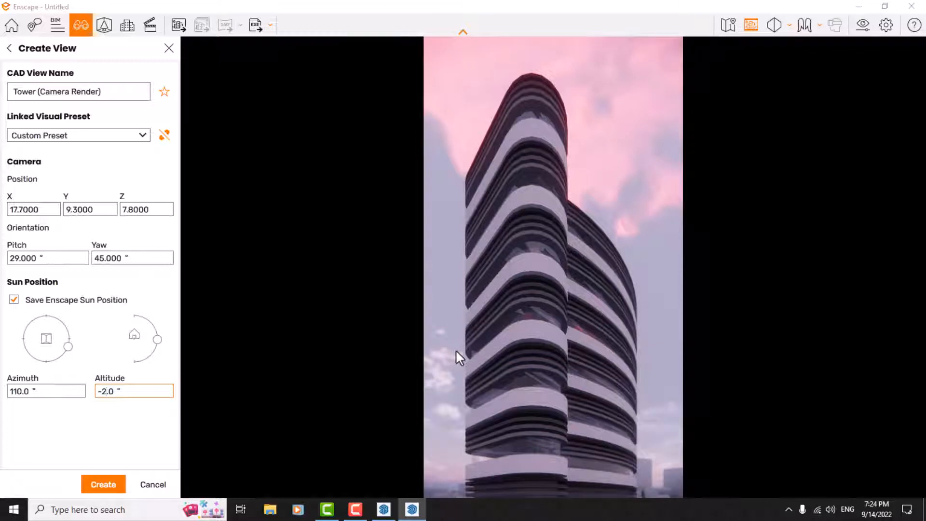
{"action": "left_click", "coordinate": [101, 484]}
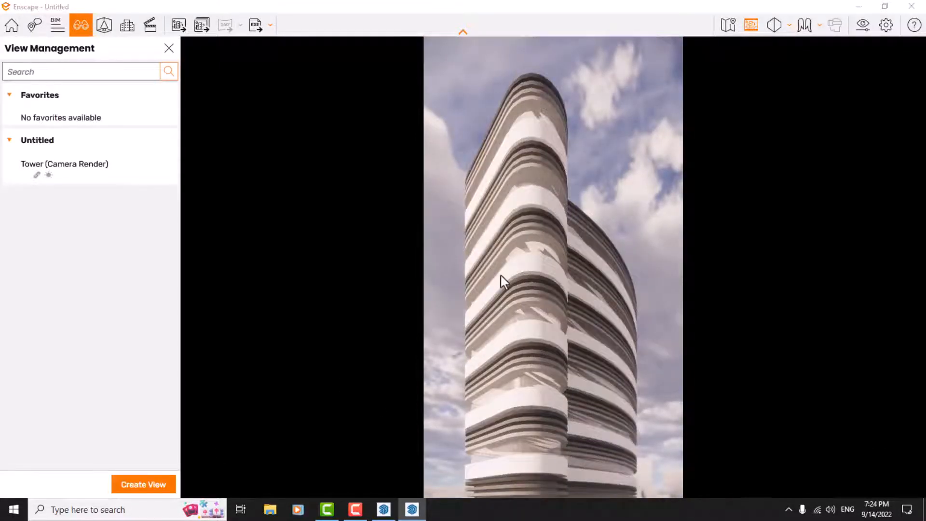
- Shift the time of day until the tower has a pink twilight sky, and close the view management
{"action": "right_click_drag", "start_coordinate": [515, 271], "coordinate": [348, 271], "text": "shift"}
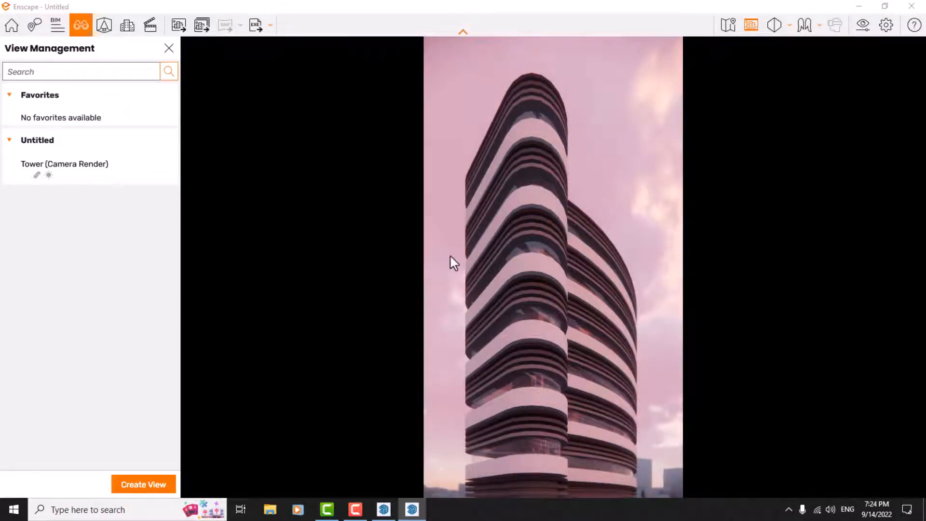
{"action": "left_click", "coordinate": [169, 48]}
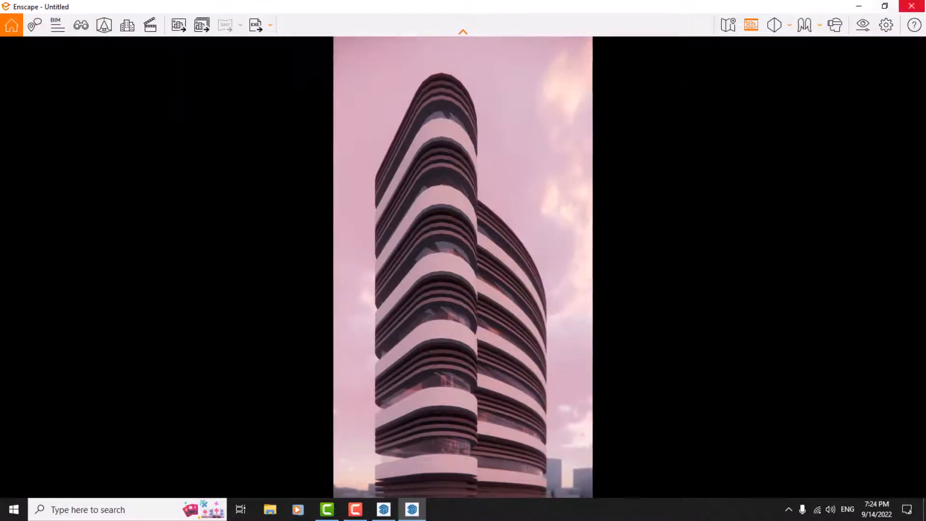
{"action": "left_click", "coordinate": [862, 7]}
{"action": "mouse_move", "coordinate": [385, 199]}
{"action": "middle_mouse_down"}
{"action": "mouse_move", "coordinate": [480, 364]}
{"action": "mouse_move", "coordinate": [406, 197]}
{"action": "mouse_move", "coordinate": [352, 331]}
{"action": "mouse_move", "coordinate": [481, 298]}
{"action": "middle_mouse_up"}
{"action": "left_click", "coordinate": [413, 510]}
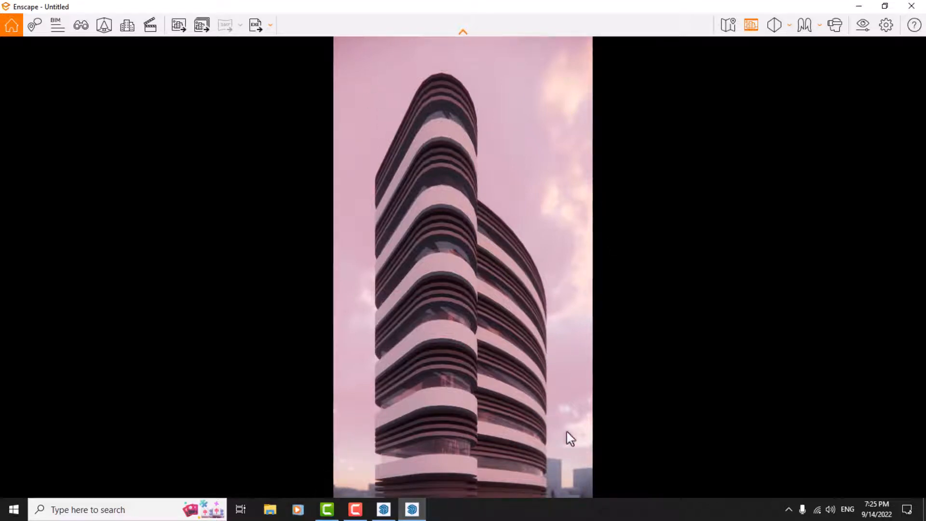
- Switch to SketchUp and open the Enscape Asset Library in a maximized window
{"action": "left_click", "coordinate": [859, 6]}
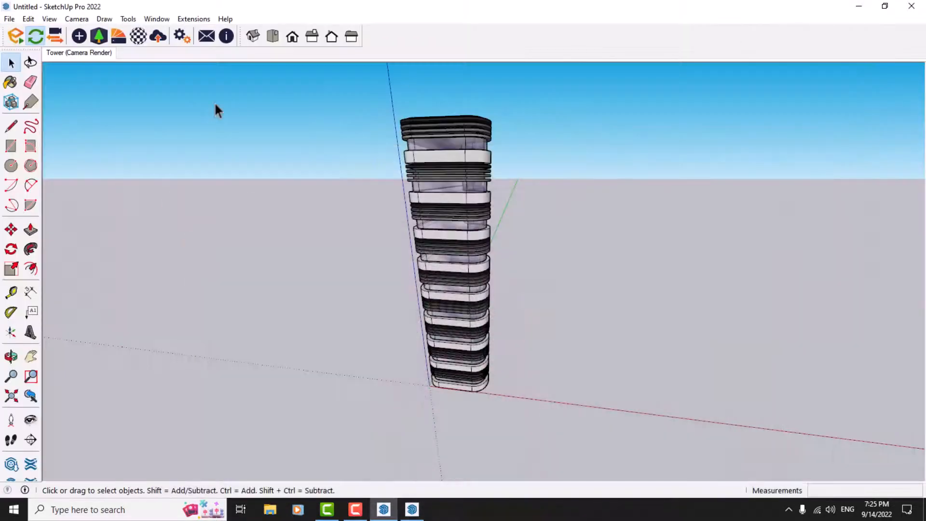
{"action": "left_click", "coordinate": [100, 36]}
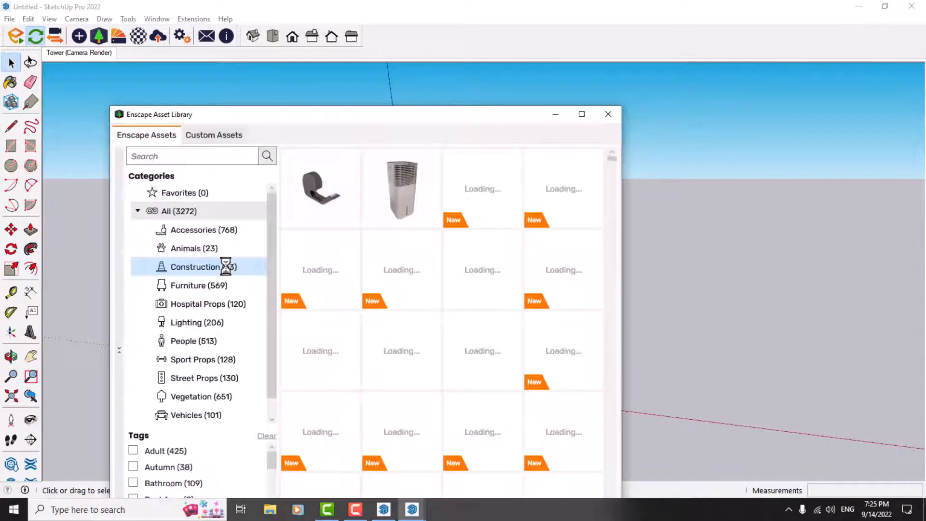
{"action": "left_click", "coordinate": [582, 114]}
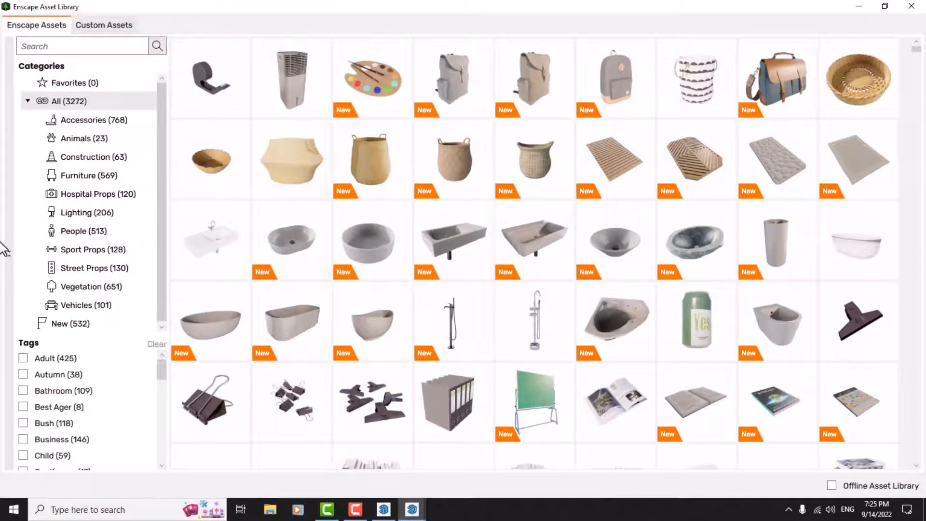
- Show the Vegetation assets and browse the bushes, conifers, creepers and deciduous trees for a suitable tree
{"action": "left_click", "coordinate": [79, 285]}
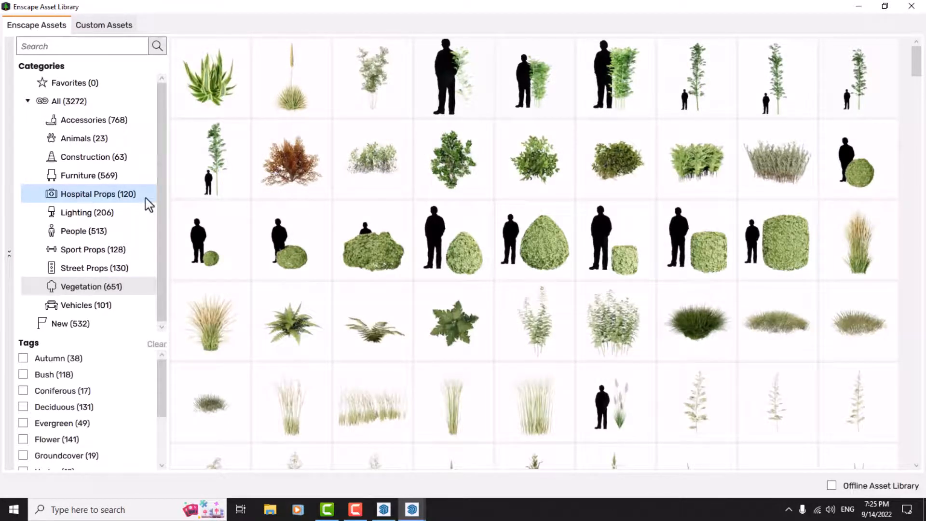
{"action": "scroll", "coordinate": [603, 213], "scroll_direction": "down", "scroll_amount": 5}
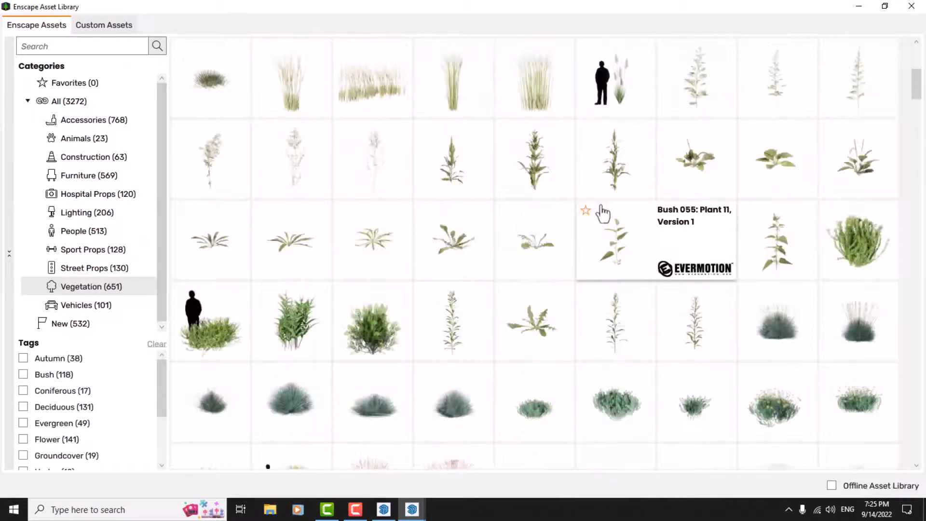
{"action": "scroll", "coordinate": [602, 213], "scroll_direction": "down", "scroll_amount": 4}
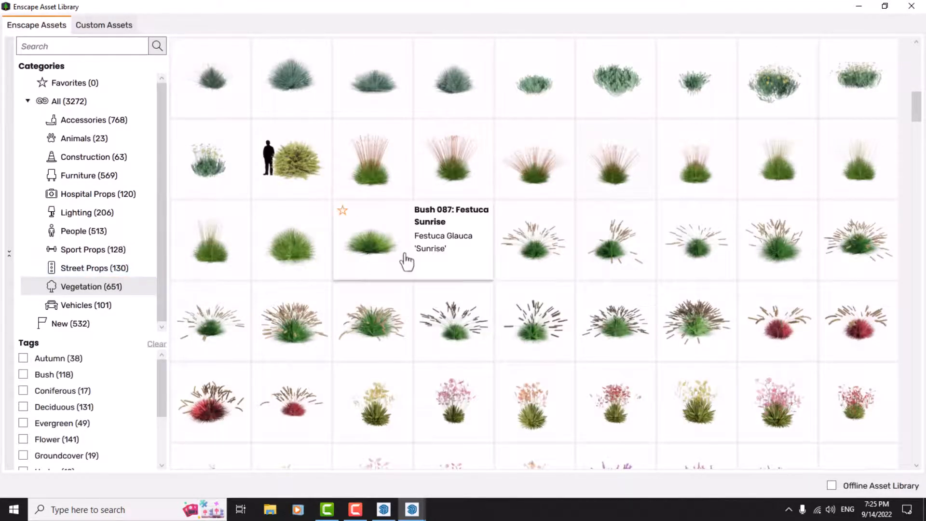
{"action": "scroll", "coordinate": [406, 262], "scroll_direction": "down", "scroll_amount": 4}
{"action": "scroll", "coordinate": [405, 258], "scroll_direction": "down", "scroll_amount": 4}
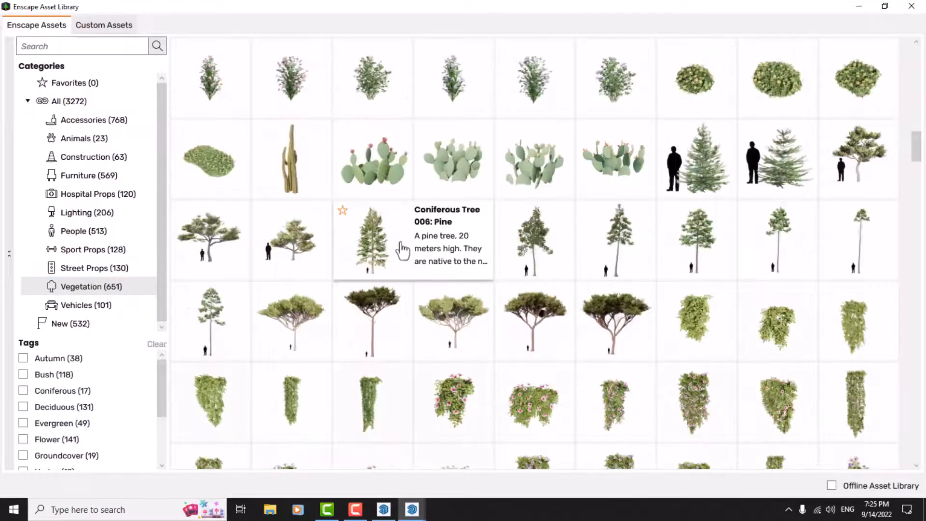
{"action": "scroll", "coordinate": [403, 251], "scroll_direction": "down", "scroll_amount": 4}
{"action": "scroll", "coordinate": [403, 251], "scroll_direction": "up", "scroll_amount": 5}
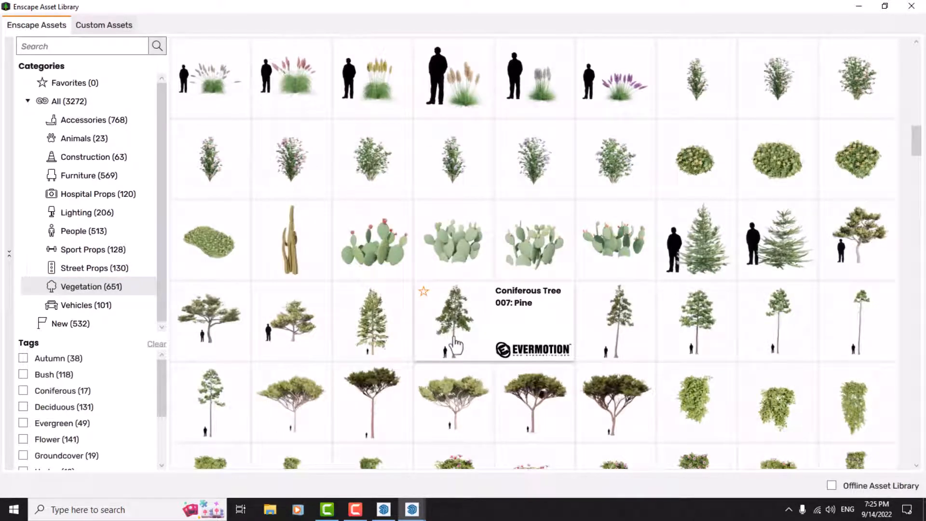
{"action": "scroll", "coordinate": [455, 344], "scroll_direction": "down", "scroll_amount": 3}
{"action": "scroll", "coordinate": [455, 344], "scroll_direction": "down", "scroll_amount": 2}
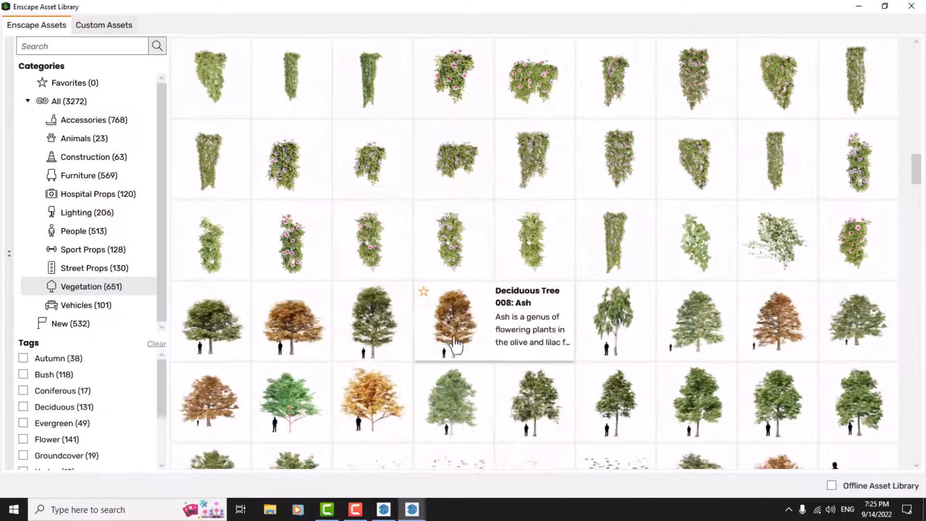
{"action": "scroll", "coordinate": [455, 344], "scroll_direction": "up", "scroll_amount": 3}
{"action": "mouse_move", "coordinate": [369, 187]}
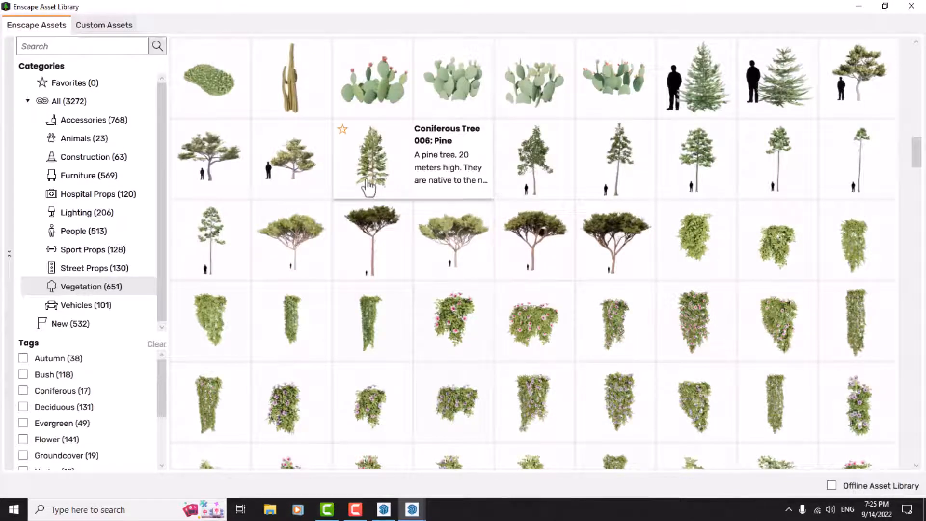
{"action": "scroll", "coordinate": [369, 188], "scroll_direction": "down", "scroll_amount": 4}
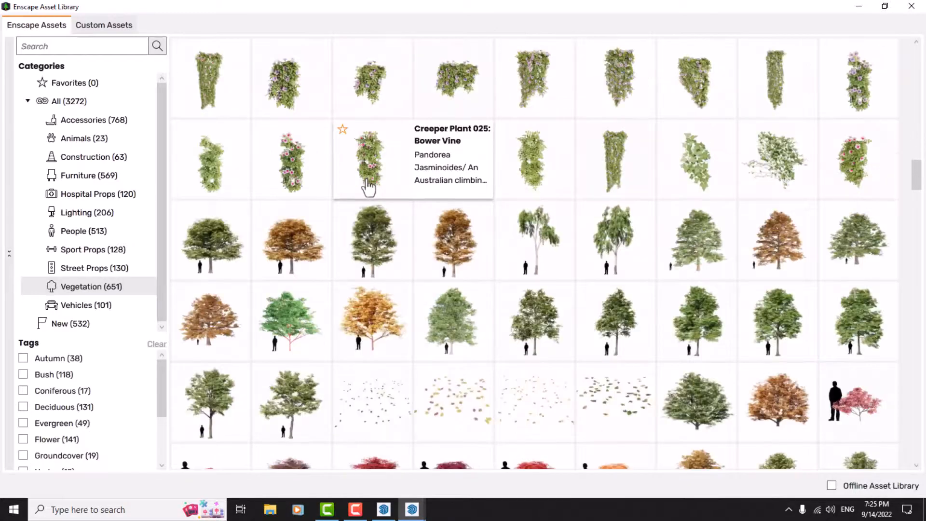
{"action": "mouse_move", "coordinate": [376, 238]}
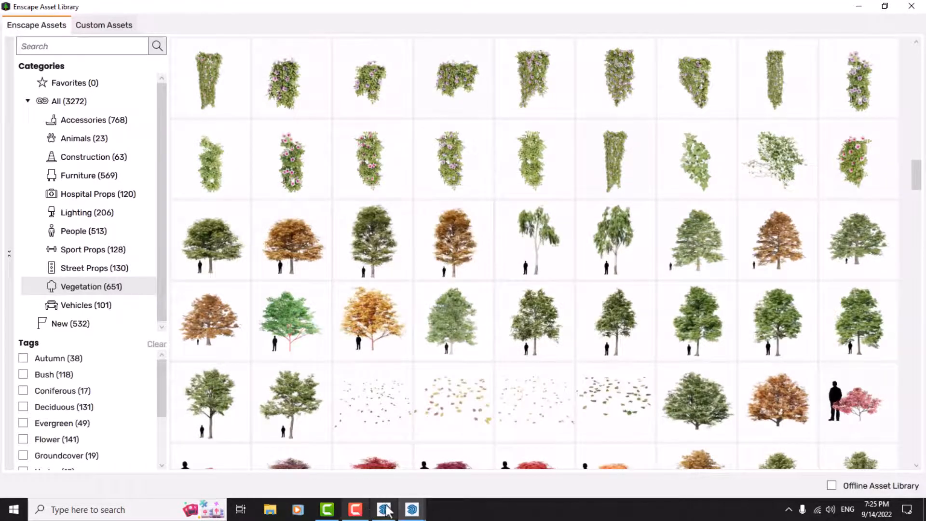
- Check the tower render in Enscape and return to the asset library
{"action": "left_click", "coordinate": [412, 509]}
{"action": "left_click", "coordinate": [371, 454]}
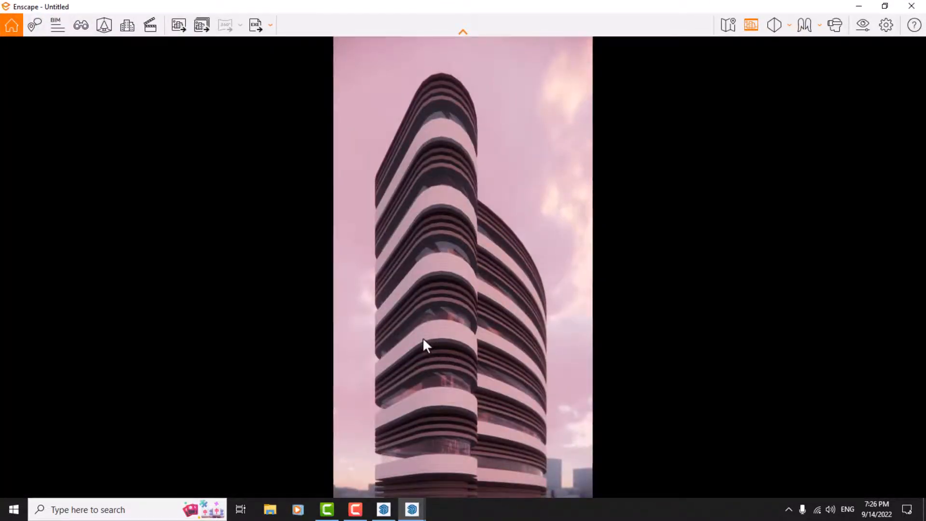
{"action": "left_click", "coordinate": [850, 7]}
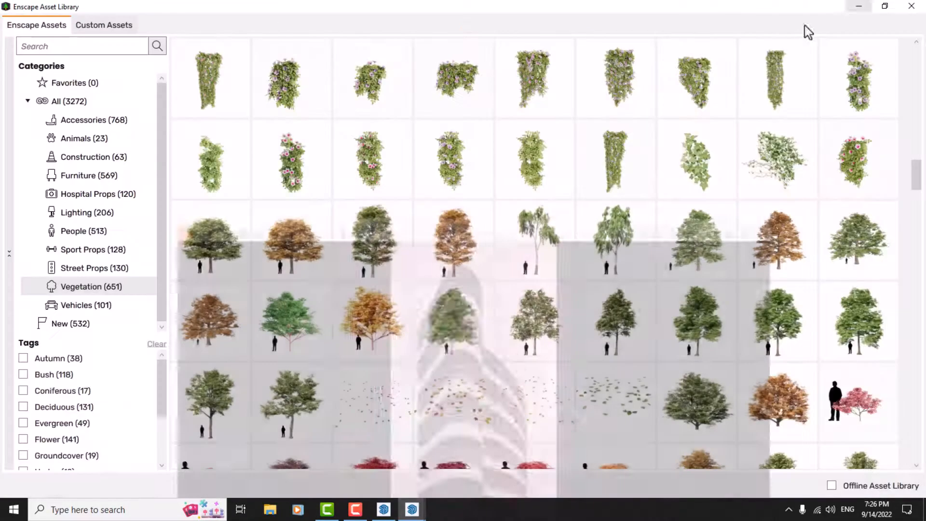
- Pick a tall, narrow green deciduous tree from the vegetation assets and place it beside the tower's base
{"action": "scroll", "coordinate": [393, 358], "scroll_direction": "down", "scroll_amount": 5}
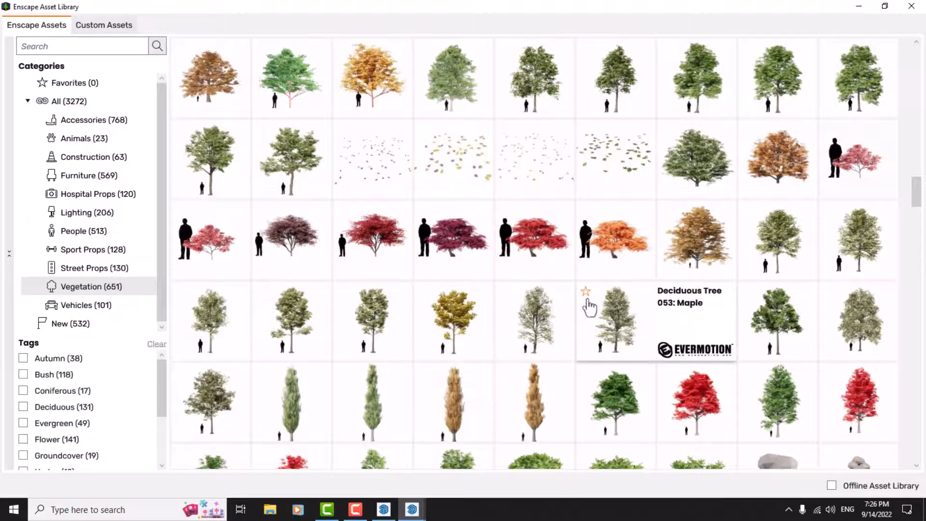
{"action": "scroll", "coordinate": [388, 322], "scroll_direction": "down", "scroll_amount": 3}
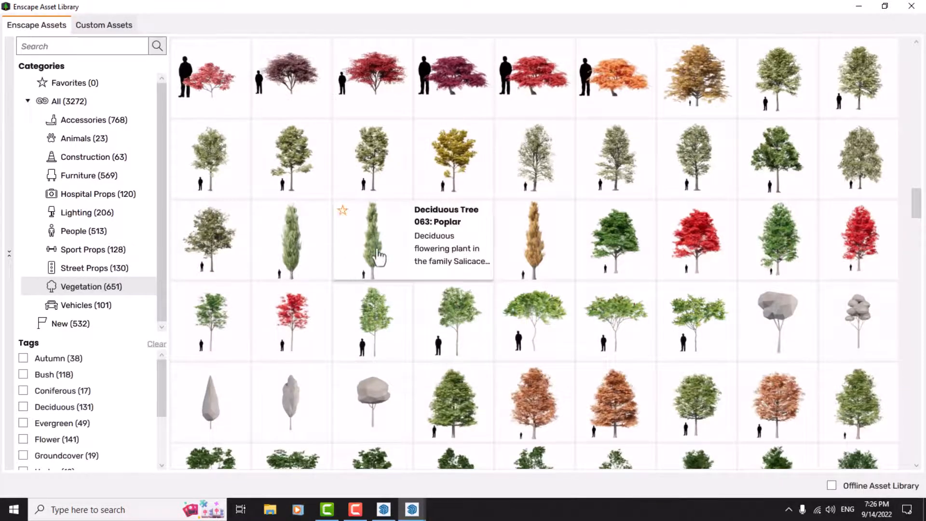
{"action": "scroll", "coordinate": [378, 257], "scroll_direction": "down", "scroll_amount": 6}
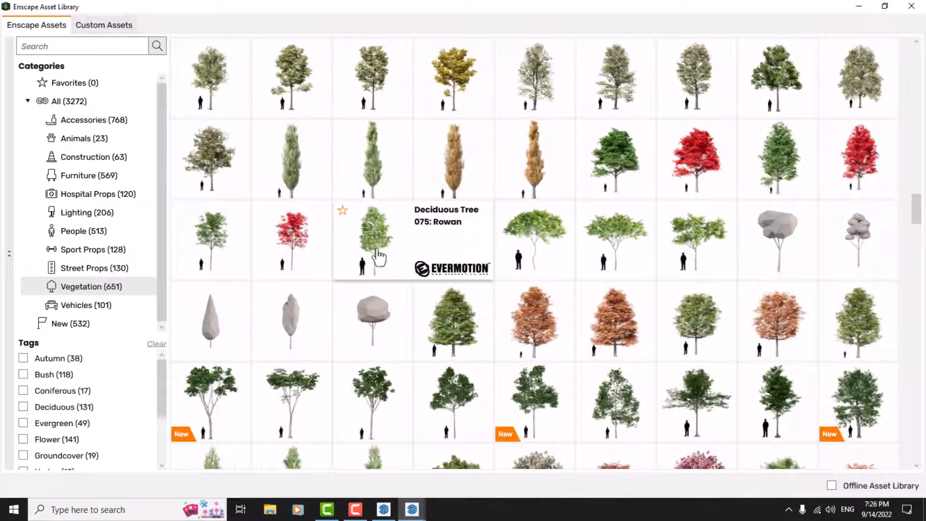
{"action": "scroll", "coordinate": [379, 257], "scroll_direction": "down", "scroll_amount": 2}
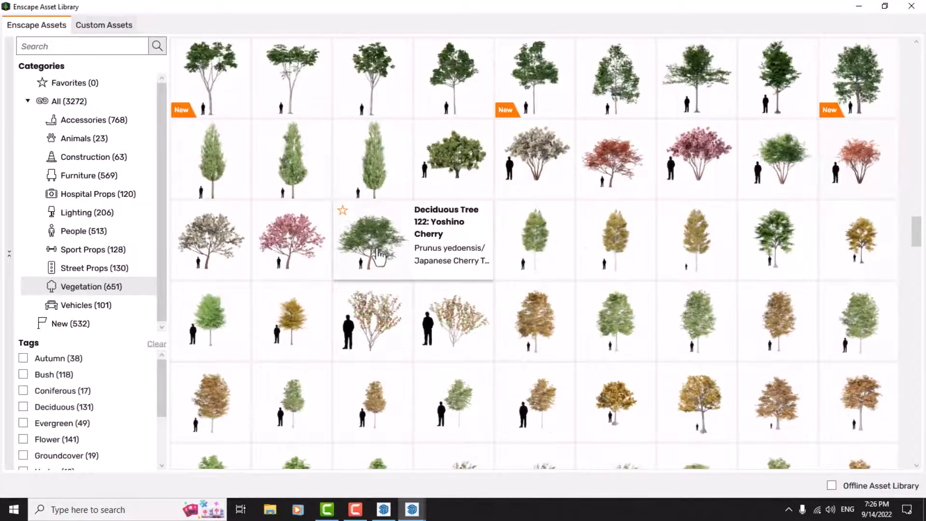
{"action": "left_click", "coordinate": [384, 172]}
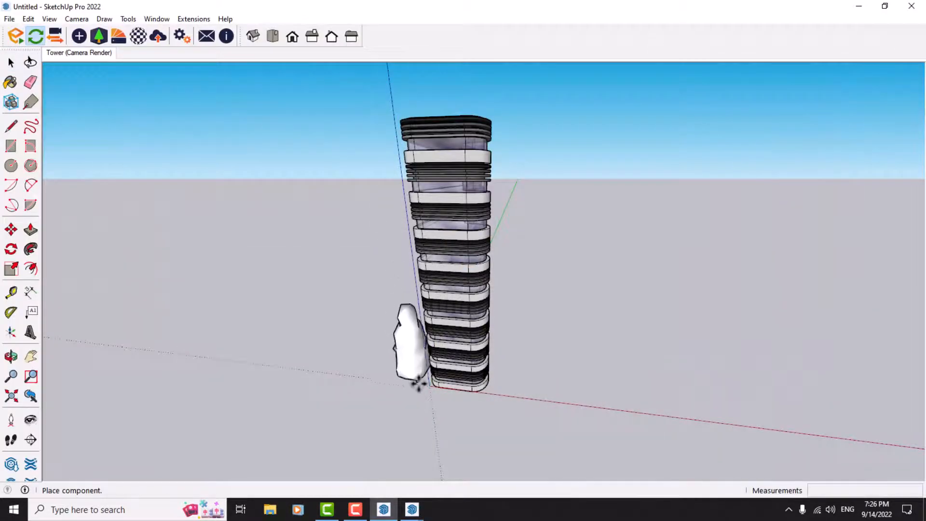
{"action": "left_click", "coordinate": [416, 400]}
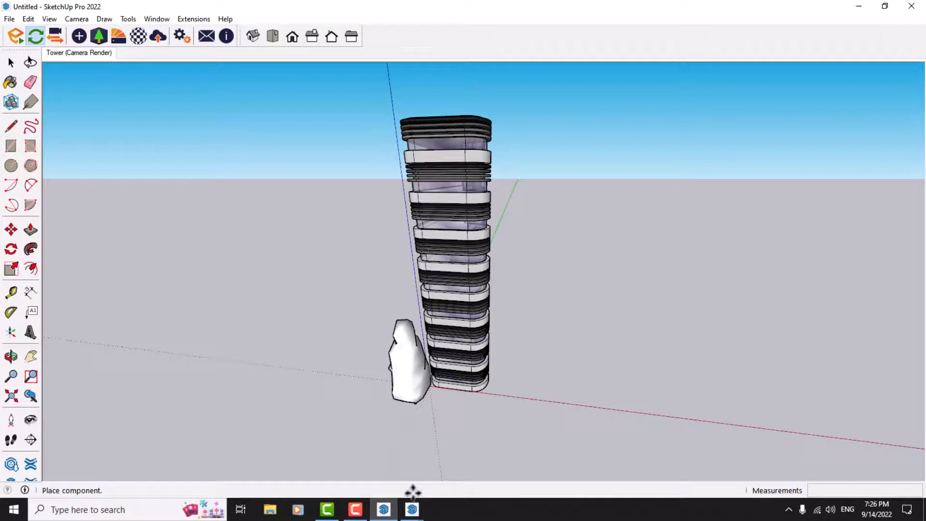
- Check the placed tree in the Enscape render, recall the Tower (Camera Render) view and close the view management
{"action": "mouse_move", "coordinate": [412, 509]}
{"action": "left_click", "coordinate": [357, 465]}
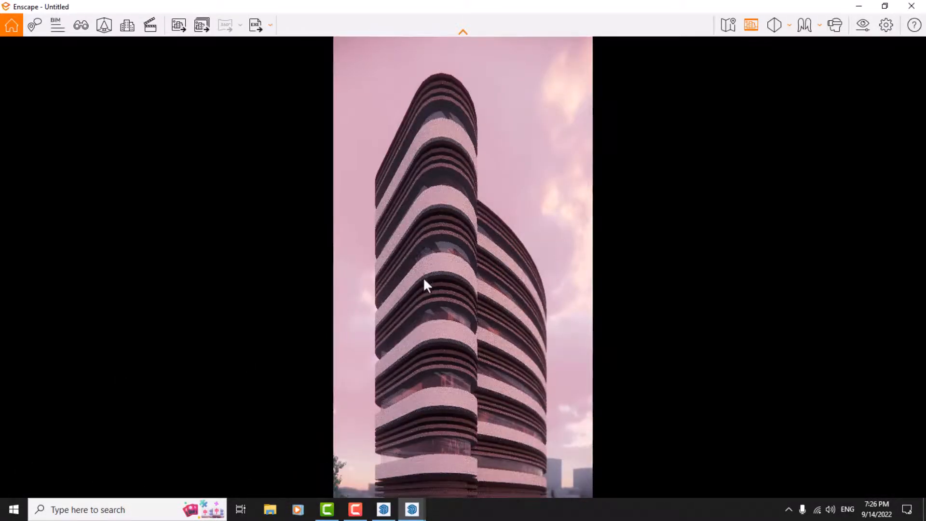
{"action": "mouse_move", "coordinate": [424, 277]}
{"action": "left_mouse_down"}
{"action": "mouse_move", "coordinate": [416, 335]}
{"action": "mouse_move", "coordinate": [423, 286]}
{"action": "left_mouse_up"}
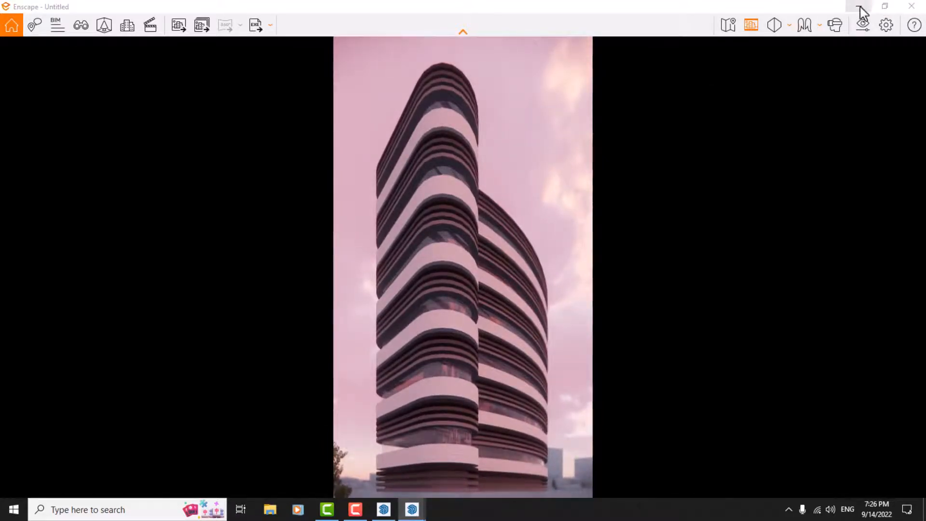
{"action": "left_click", "coordinate": [81, 25]}
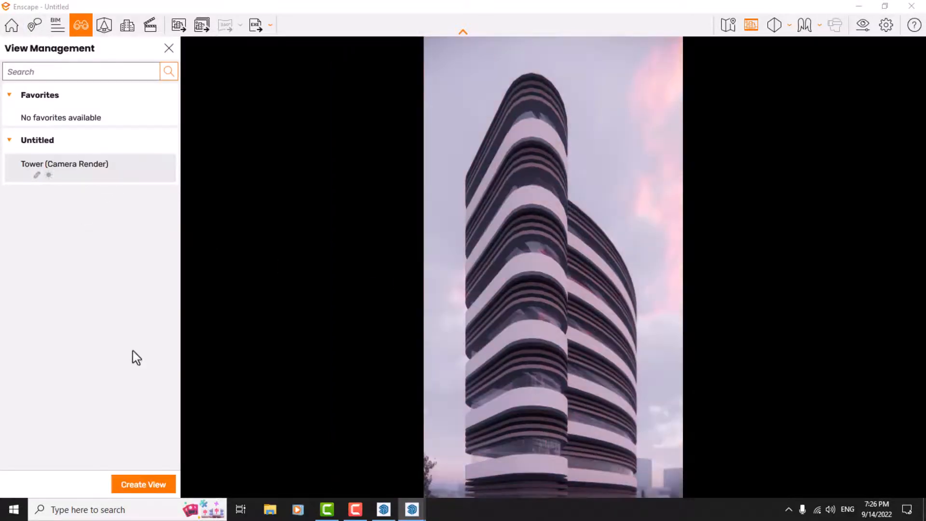
{"action": "left_click", "coordinate": [169, 48]}
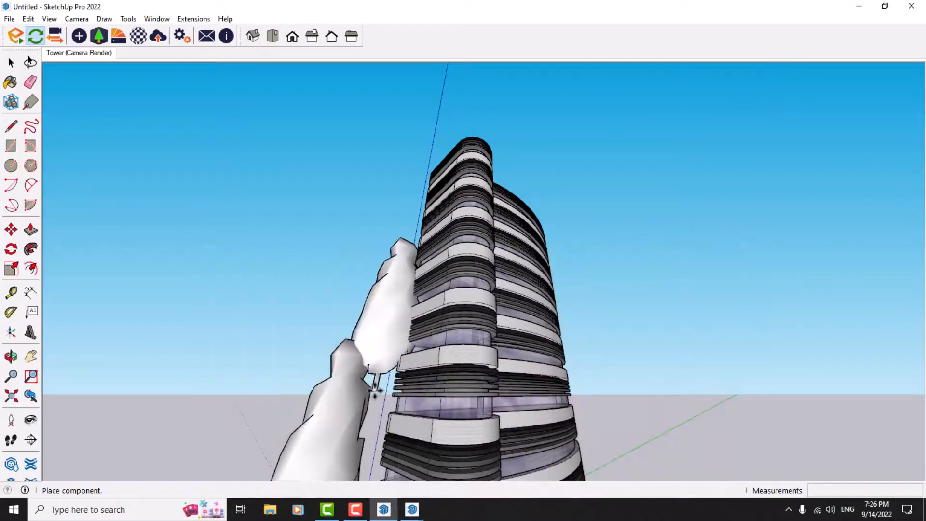
- Cancel placing another copy, minimize the asset library and select the placed tree beside the tower
{"action": "key", "text": "Escape"}
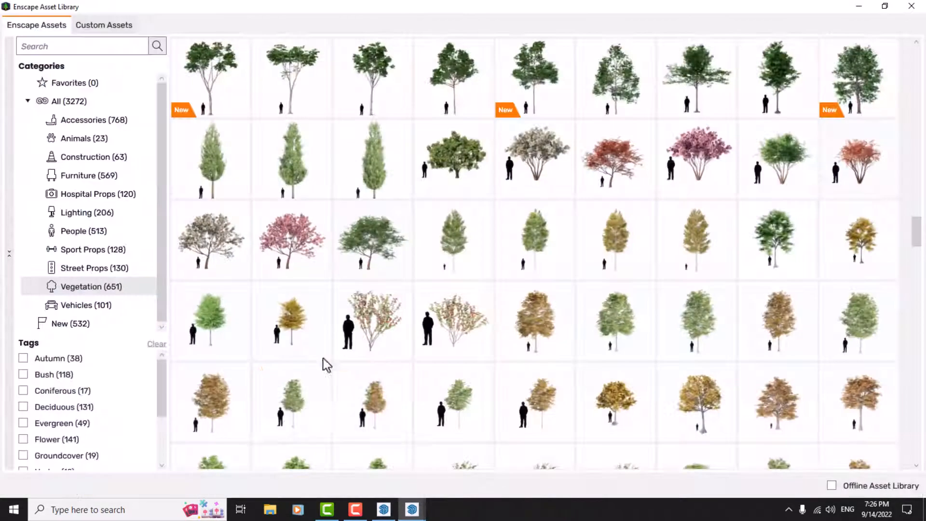
{"action": "left_click", "coordinate": [859, 6]}
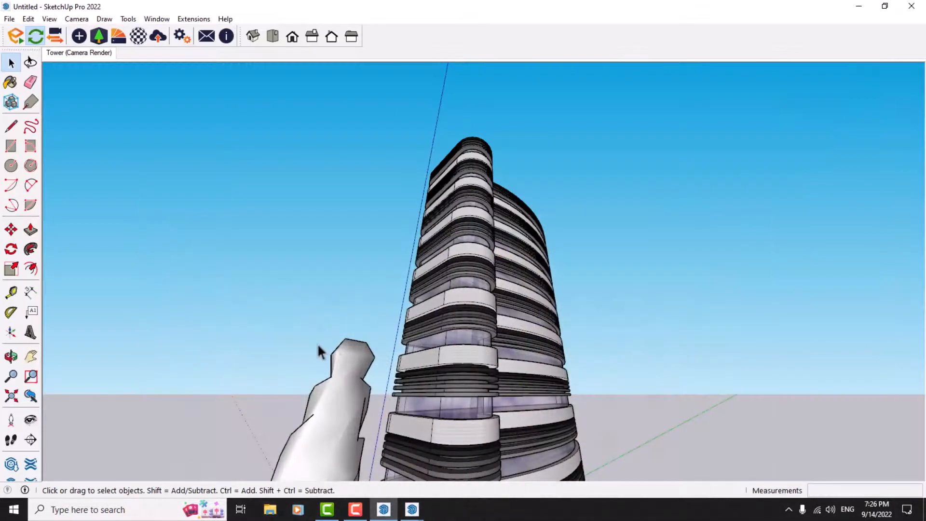
{"action": "middle_click_drag", "start_coordinate": [352, 341], "coordinate": [379, 449]}
{"action": "scroll", "coordinate": [382, 449], "scroll_direction": "down", "scroll_amount": 3}
{"action": "scroll", "coordinate": [389, 434], "scroll_direction": "up", "scroll_amount": 3}
{"action": "left_click", "coordinate": [398, 393]}
{"action": "middle_click_drag", "start_coordinate": [402, 397], "coordinate": [499, 435]}
{"action": "scroll", "coordinate": [524, 304], "scroll_direction": "down", "scroll_amount": 2}
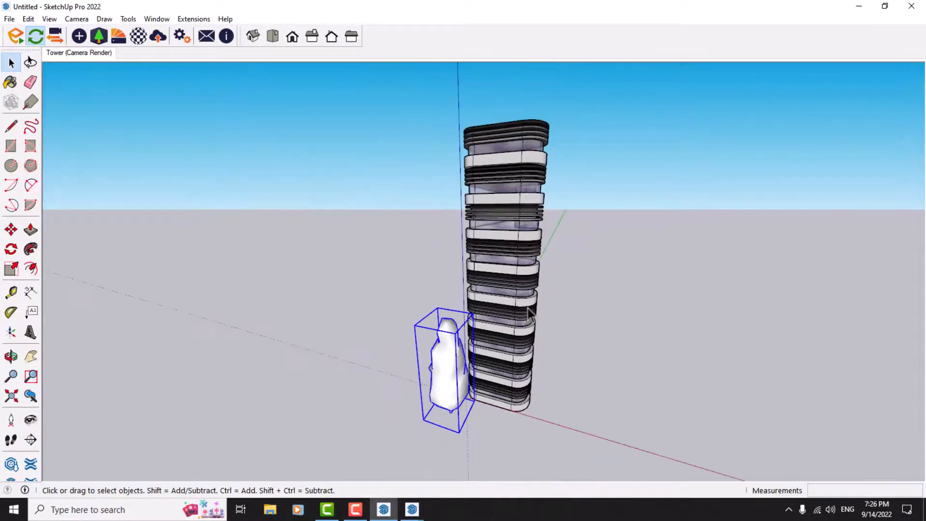
- Scale the selected tree uniformly by a factor of 2 from its upper corner
{"action": "left_click", "coordinate": [12, 269]}
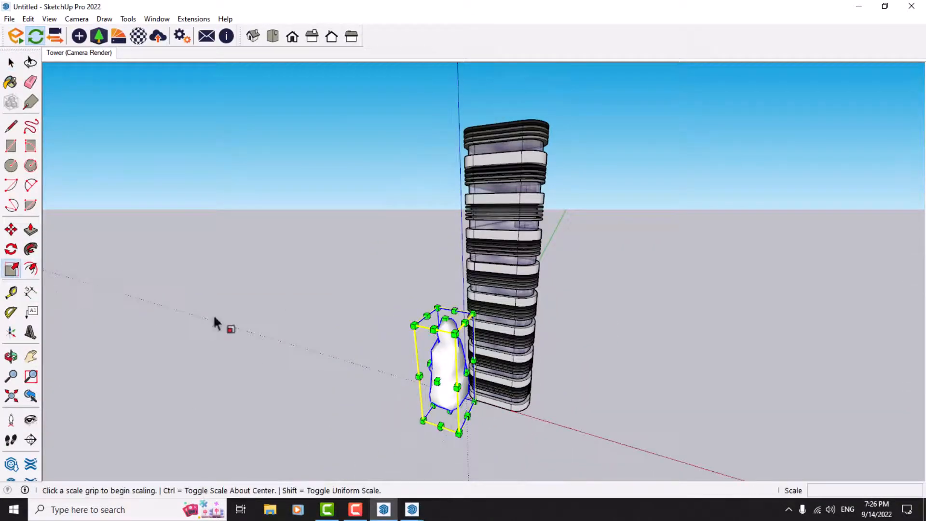
{"action": "left_click", "coordinate": [413, 324]}
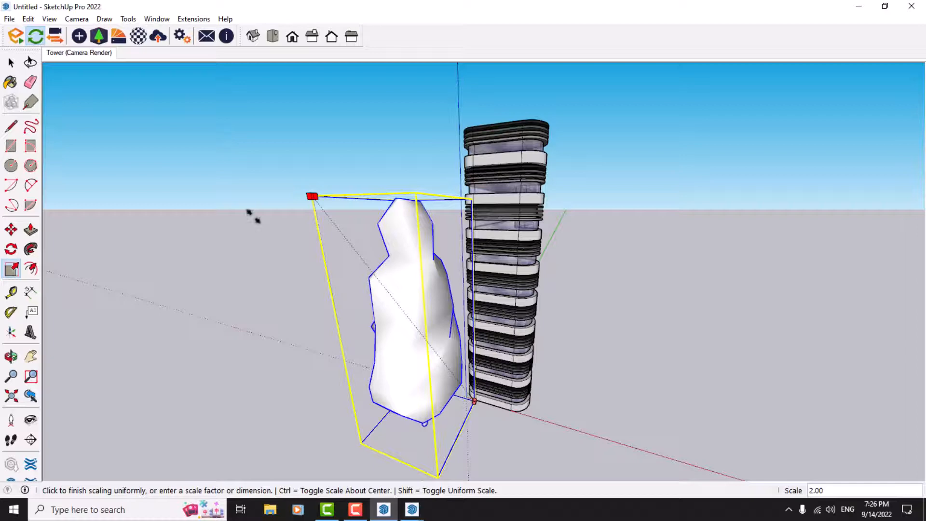
{"action": "key", "text": "Return"}
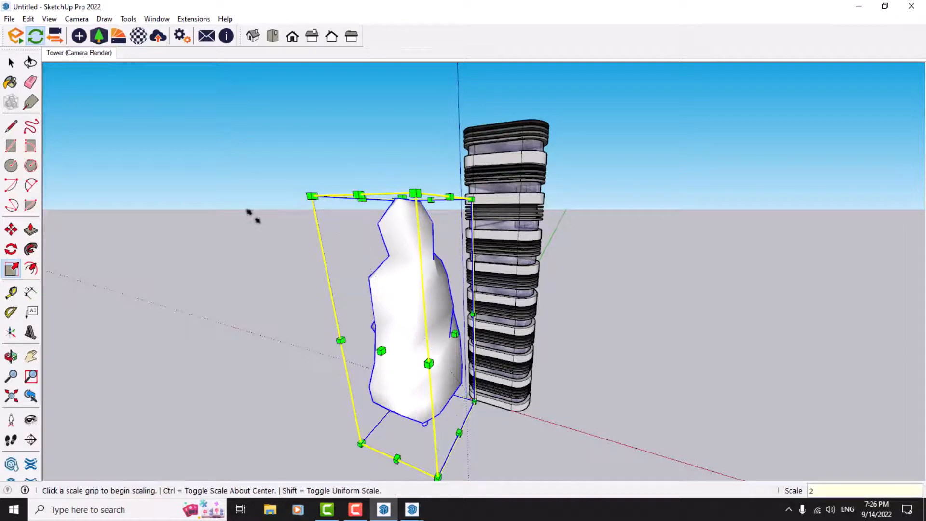
{"action": "key", "text": "space"}
- Inspect the enlarged tree in the Enscape render and recall the Tower (Camera Render) view
{"action": "left_click", "coordinate": [412, 509]}
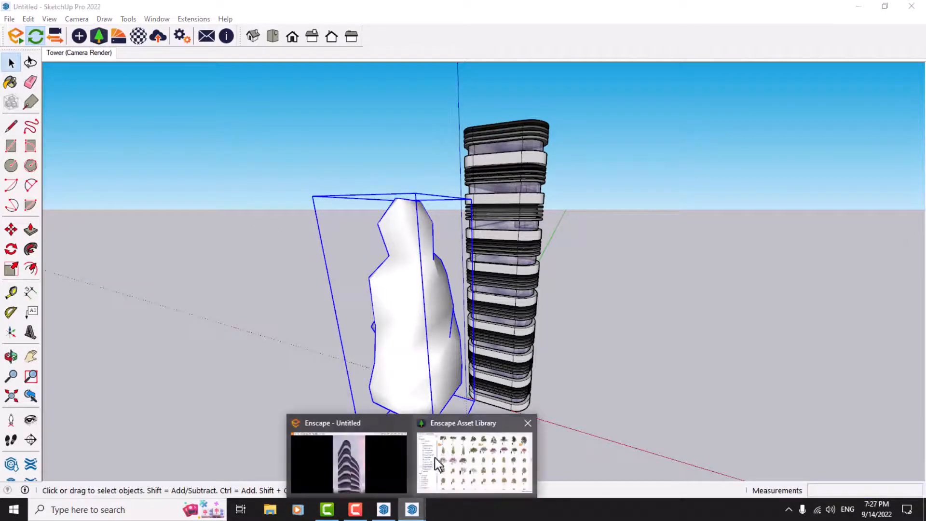
{"action": "left_click", "coordinate": [361, 457]}
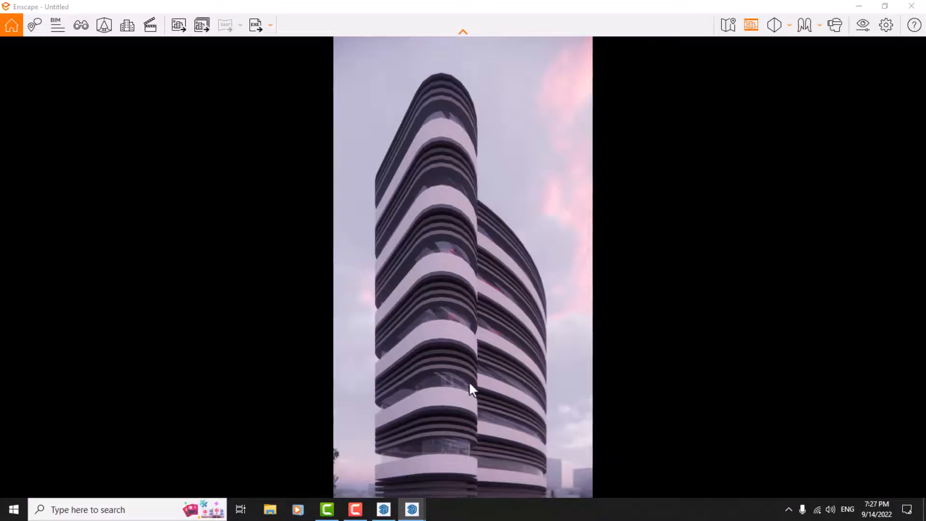
{"action": "left_click_drag", "start_coordinate": [469, 381], "coordinate": [491, 387]}
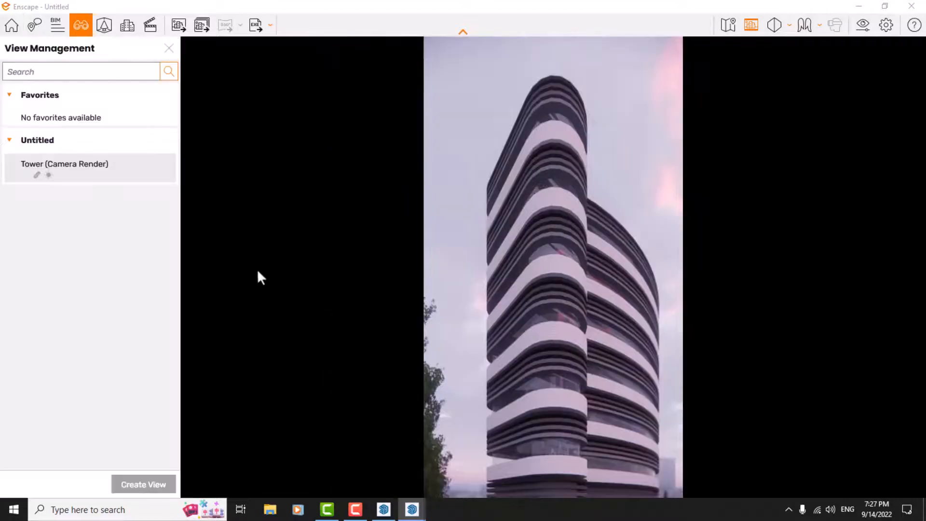
{"action": "left_click", "coordinate": [63, 174]}
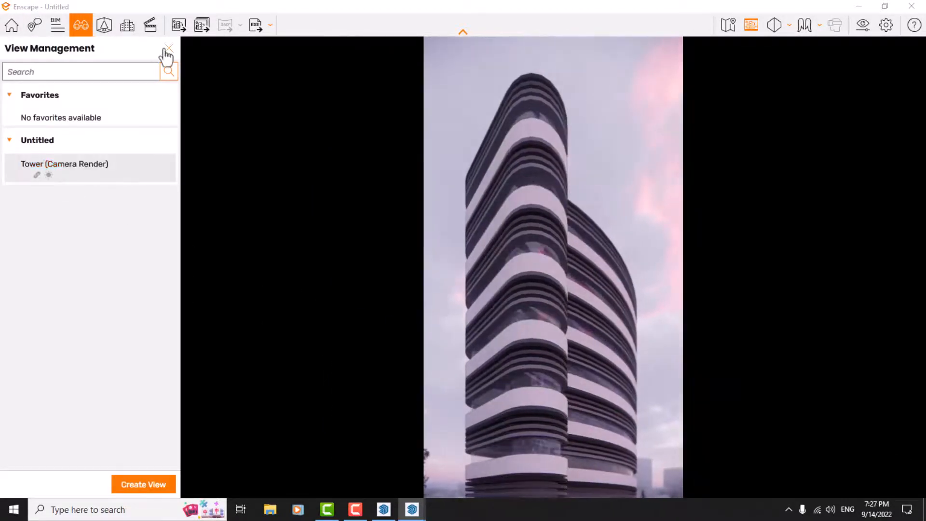
- Close the view management and arrange the SketchUp and Enscape windows side by side
{"action": "left_click", "coordinate": [167, 51]}
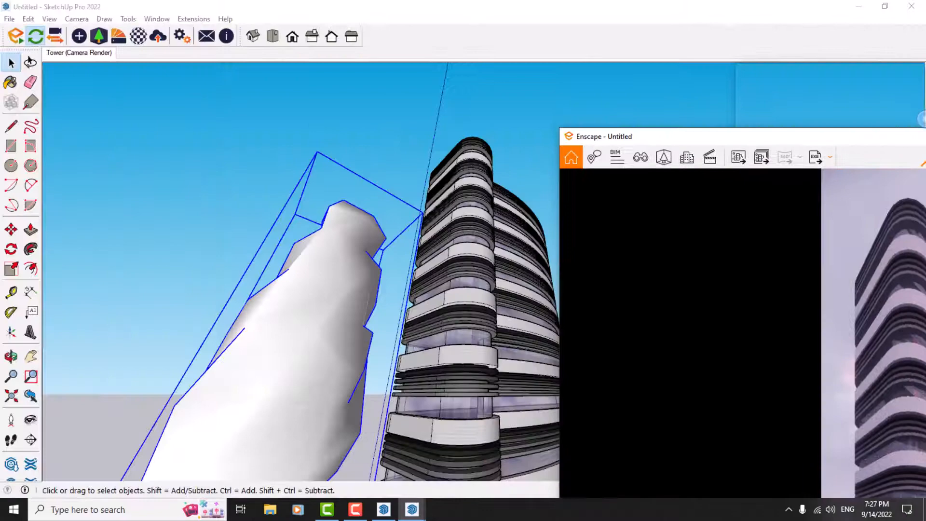
{"action": "key", "text": "super+Right"}
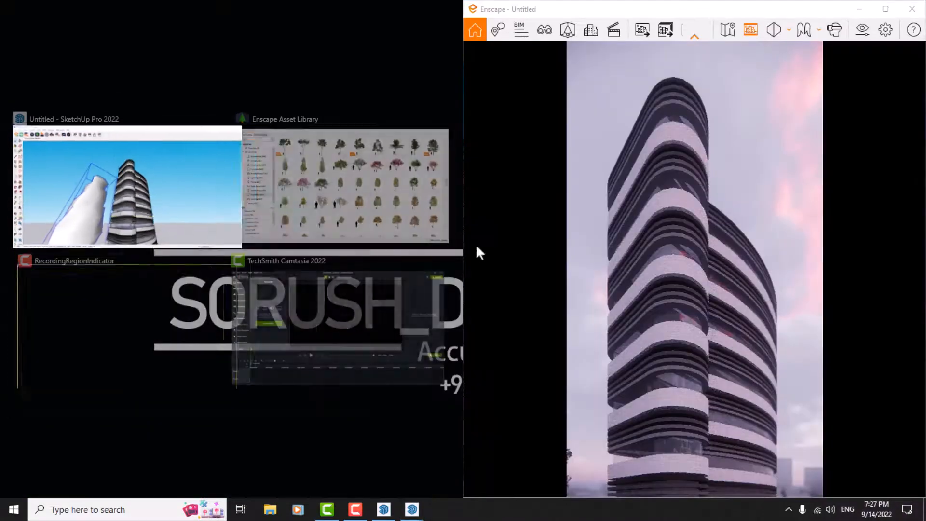
{"action": "left_click", "coordinate": [168, 201]}
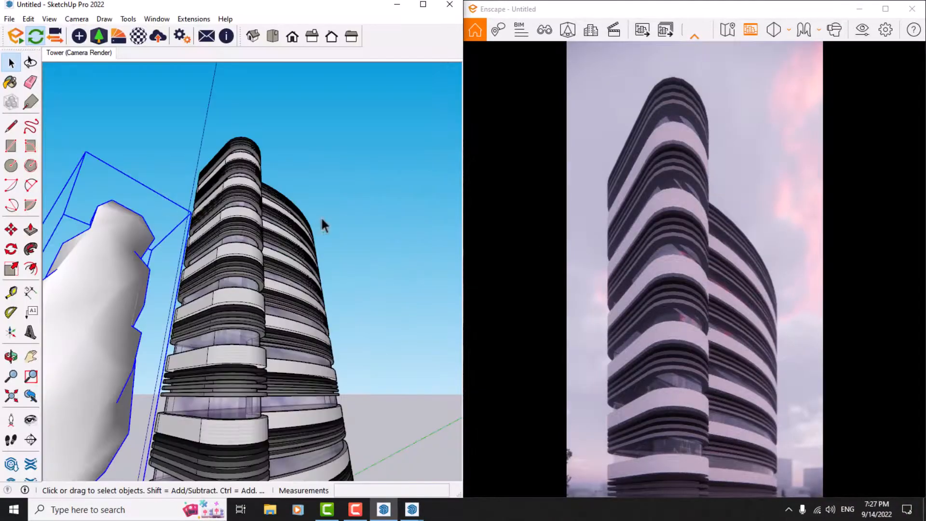
- Move the selected tree 4 m along the green axis toward the tower
{"action": "mouse_move", "coordinate": [320, 216]}
{"action": "middle_mouse_down"}
{"action": "mouse_move", "coordinate": [306, 285]}
{"action": "mouse_move", "coordinate": [250, 405]}
{"action": "middle_mouse_up"}
{"action": "key", "text": "m"}
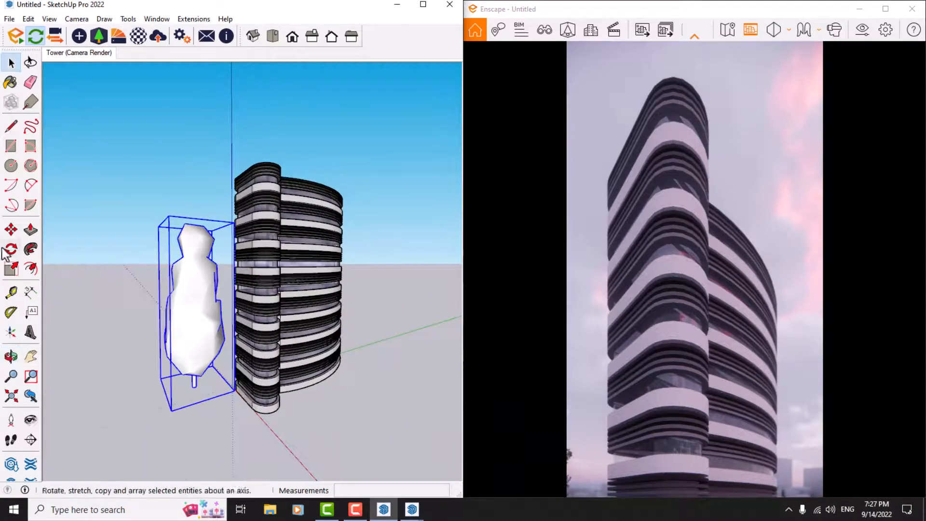
{"action": "left_click", "coordinate": [182, 426]}
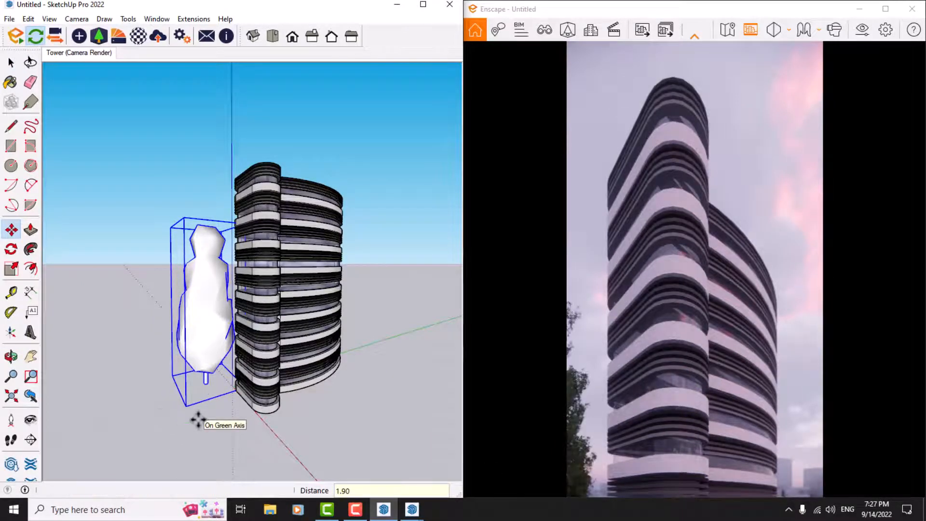
{"action": "type", "text": "2"}
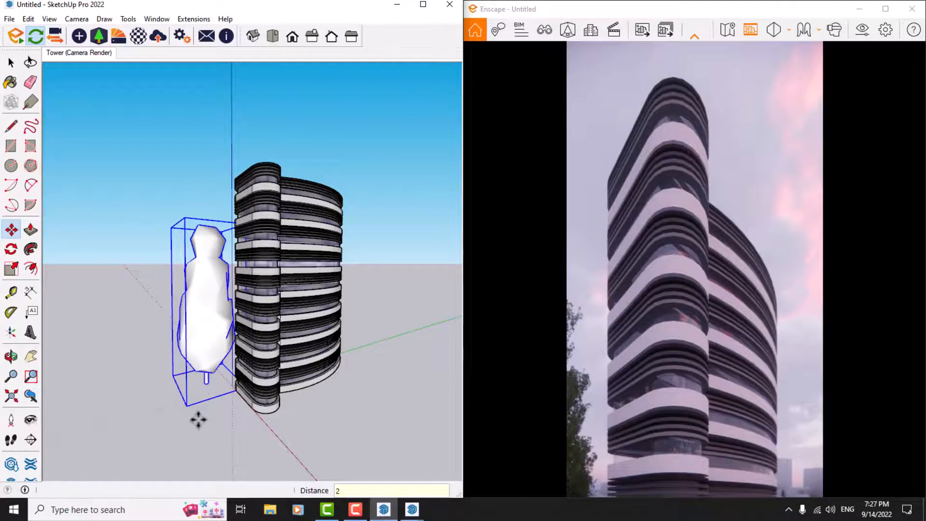
{"action": "type", "text": "4"}
{"action": "key", "text": "Return"}
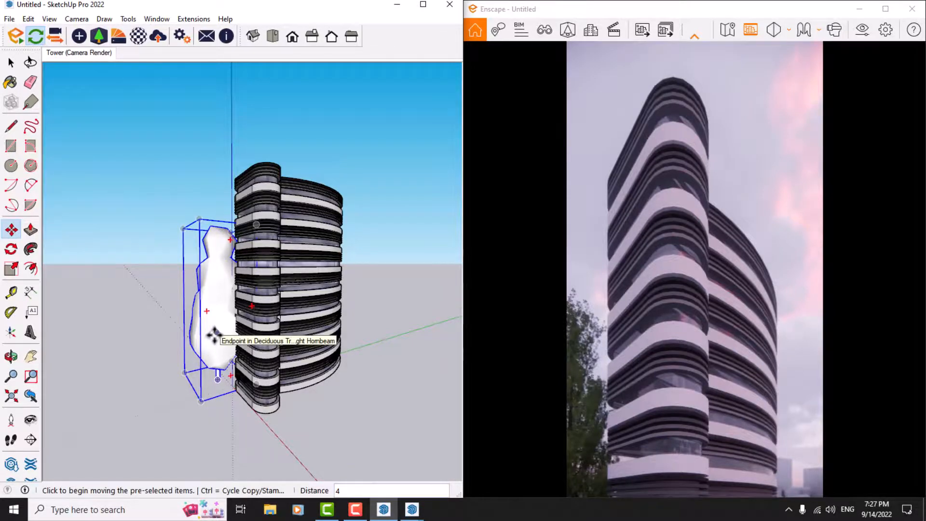
- Copy the selected tree to the opposite side of the tower, about 29.6 m from the original
{"action": "middle_click_drag", "start_coordinate": [214, 335], "coordinate": [338, 357]}
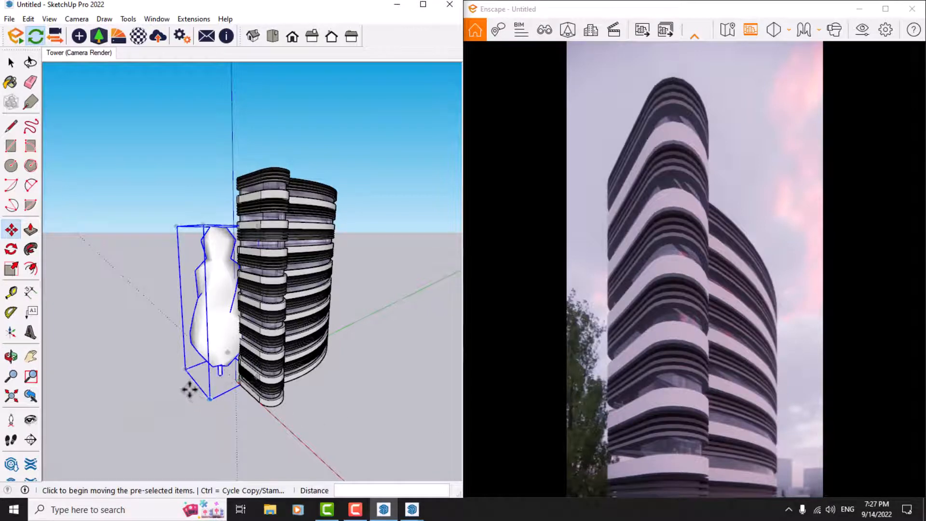
{"action": "key", "text": "ctrl"}
{"action": "left_click", "coordinate": [210, 400]}
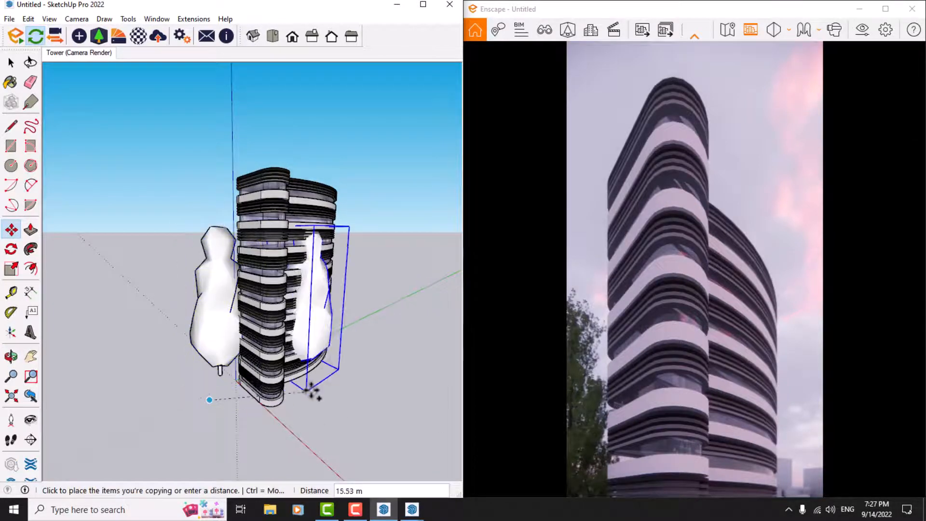
{"action": "middle_click_drag", "start_coordinate": [325, 391], "coordinate": [87, 402]}
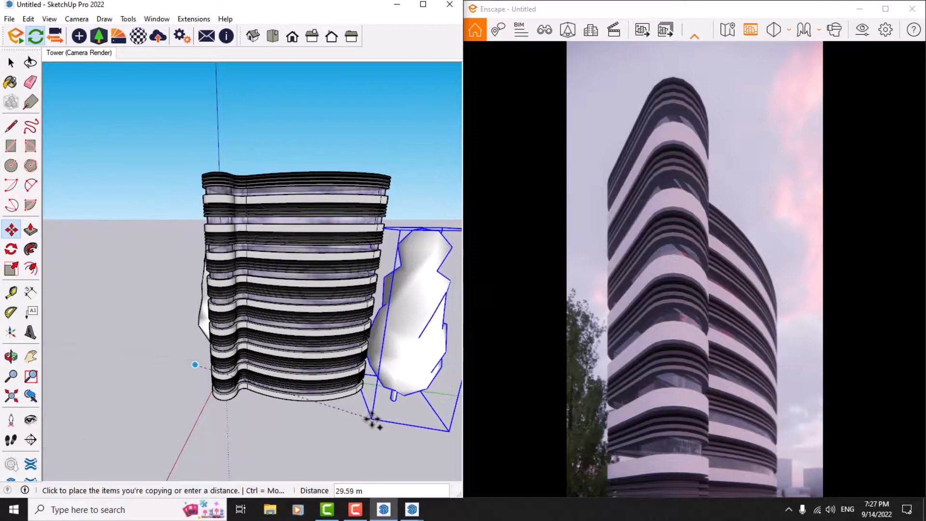
{"action": "left_click", "coordinate": [372, 421]}
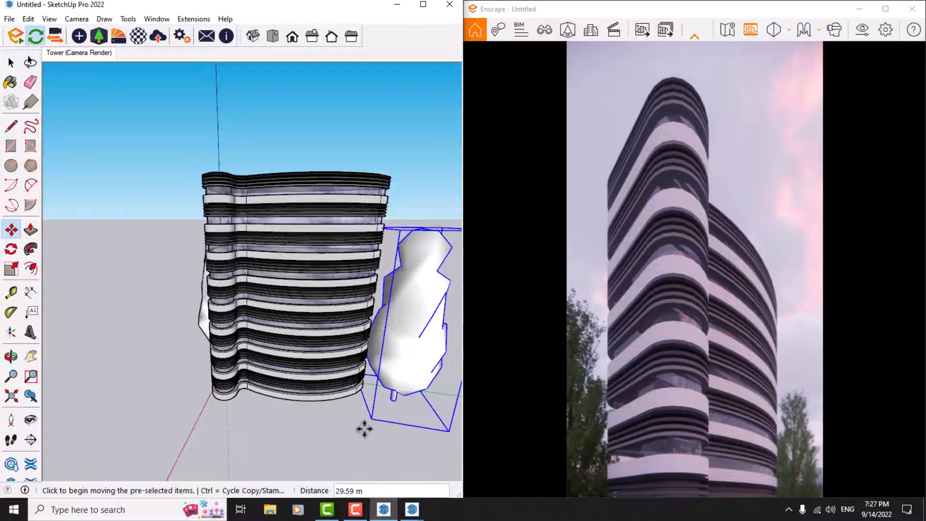
- Move the copied tree 1 m along the red axis
{"action": "middle_click_drag", "start_coordinate": [364, 429], "coordinate": [426, 428]}
{"action": "scroll", "coordinate": [426, 428], "scroll_direction": "up", "scroll_amount": 2}
{"action": "left_click", "coordinate": [332, 364]}
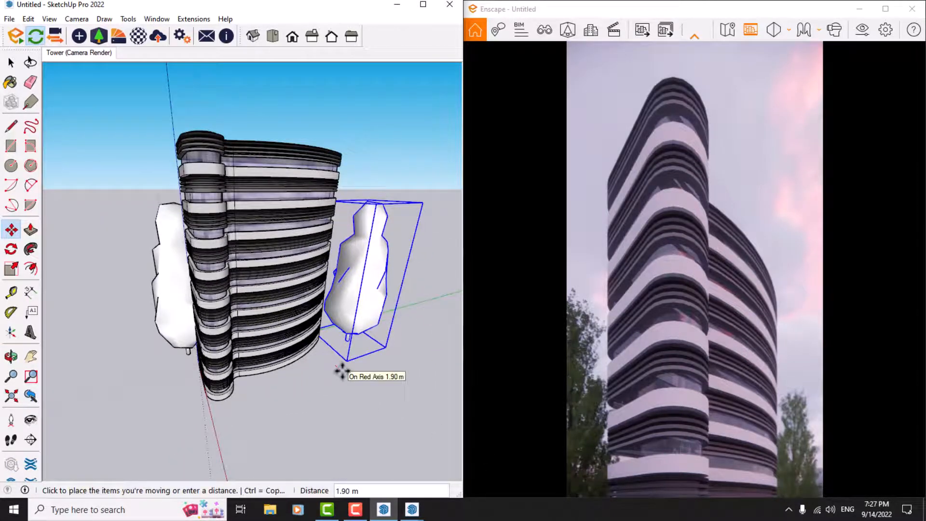
{"action": "type", "text": "1"}
{"action": "key", "text": "Return"}
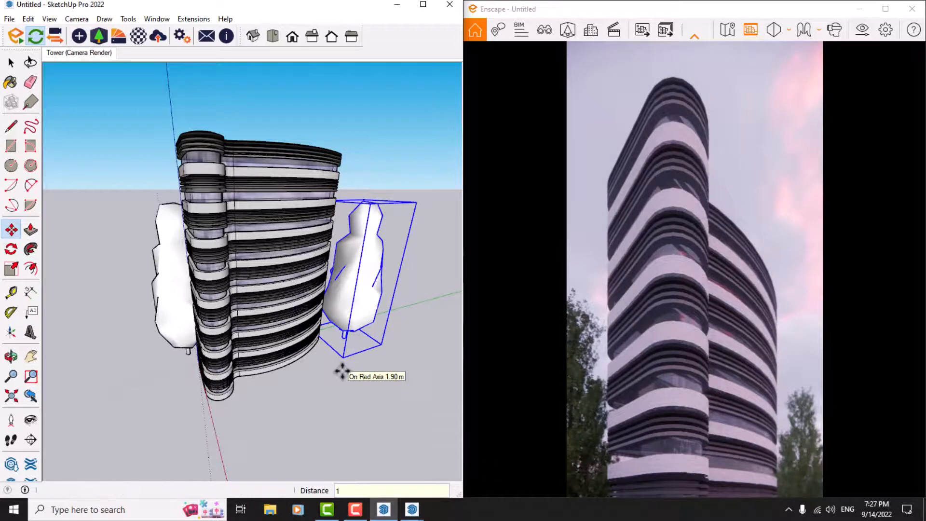
- Select the original tree on the tower's other side and move it 1 m along the red axis
{"action": "key", "text": "space"}
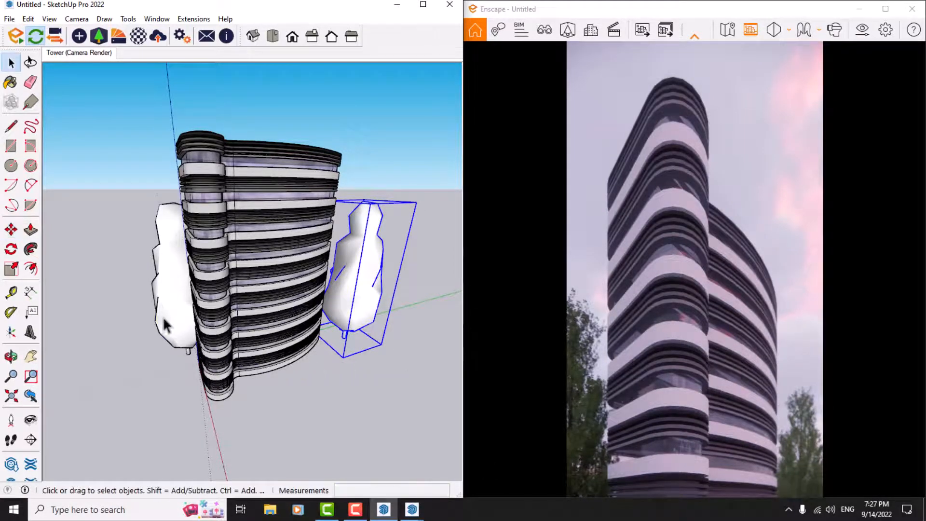
{"action": "left_click", "coordinate": [167, 326]}
{"action": "middle_click_drag", "start_coordinate": [177, 326], "coordinate": [234, 324]}
{"action": "scroll", "coordinate": [202, 373], "scroll_direction": "up", "scroll_amount": 3}
{"action": "mouse_move", "coordinate": [202, 378]}
{"action": "middle_mouse_down"}
{"action": "mouse_move", "coordinate": [372, 389]}
{"action": "mouse_move", "coordinate": [419, 440]}
{"action": "mouse_move", "coordinate": [307, 333]}
{"action": "mouse_move", "coordinate": [141, 348]}
{"action": "middle_mouse_up"}
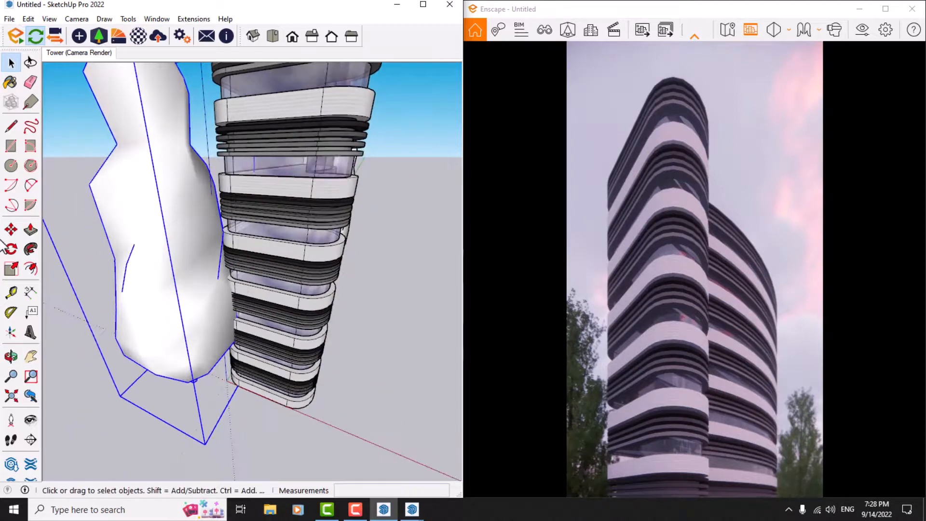
{"action": "left_click", "coordinate": [11, 230]}
{"action": "left_click", "coordinate": [236, 414]}
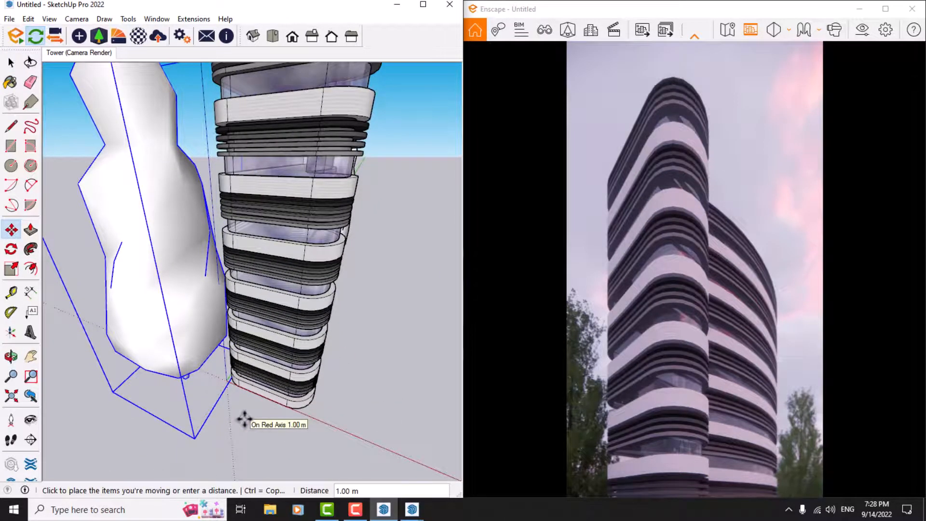
{"action": "type", "text": "1"}
{"action": "key", "text": "Return"}
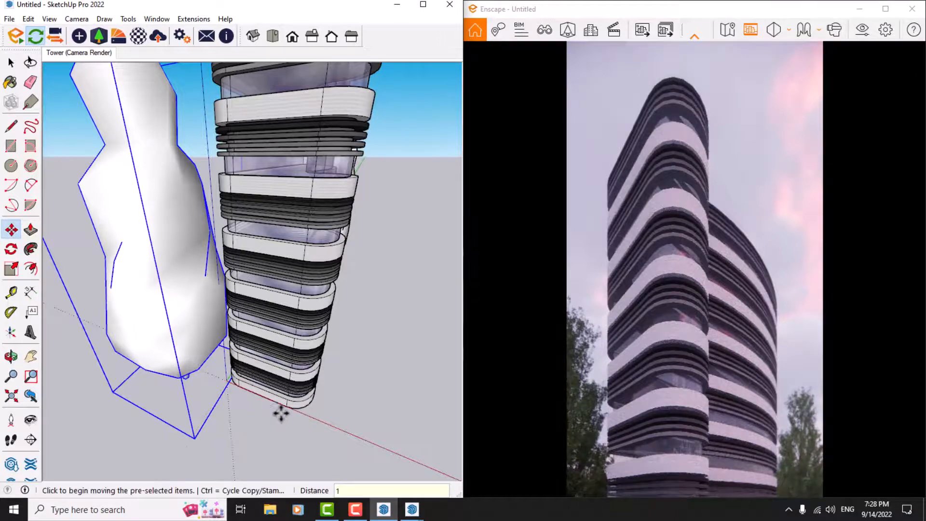
- Change the distance of the original tree's last move to 1.4 m
{"action": "middle_click_drag", "start_coordinate": [283, 411], "coordinate": [417, 382]}
{"action": "type", "text": "1"}
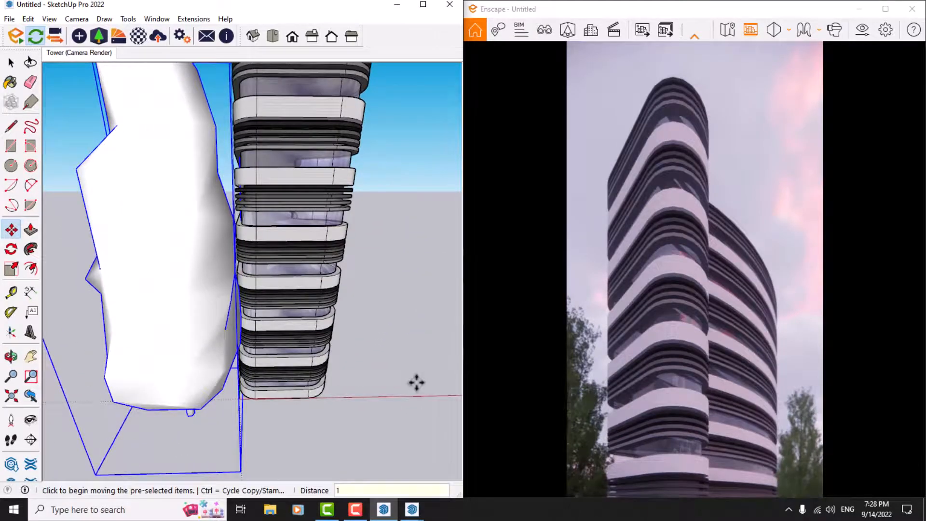
{"action": "type", "text": ".4"}
{"action": "key", "text": "Return"}
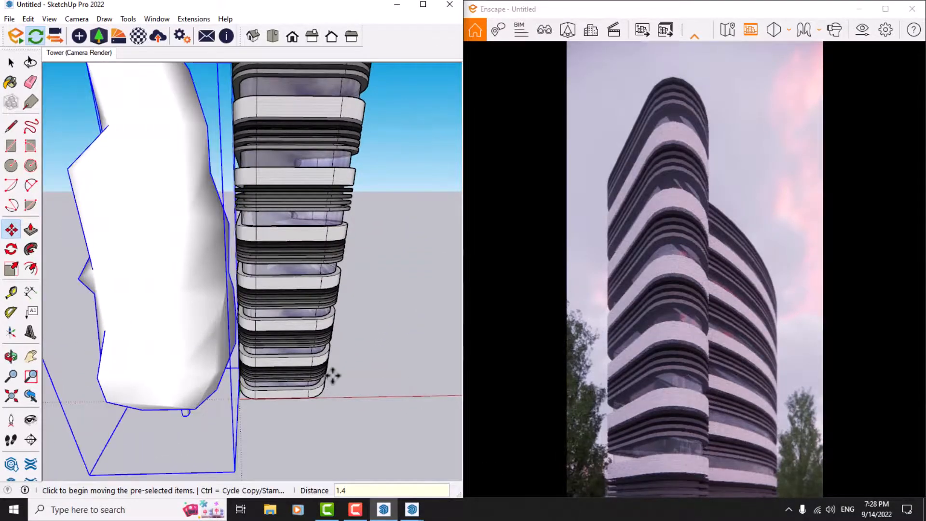
- Move the original tree along the green axis by 0.2 m and by a further 1 m
{"action": "middle_click_drag", "start_coordinate": [333, 376], "coordinate": [201, 433]}
{"action": "left_click", "coordinate": [202, 431]}
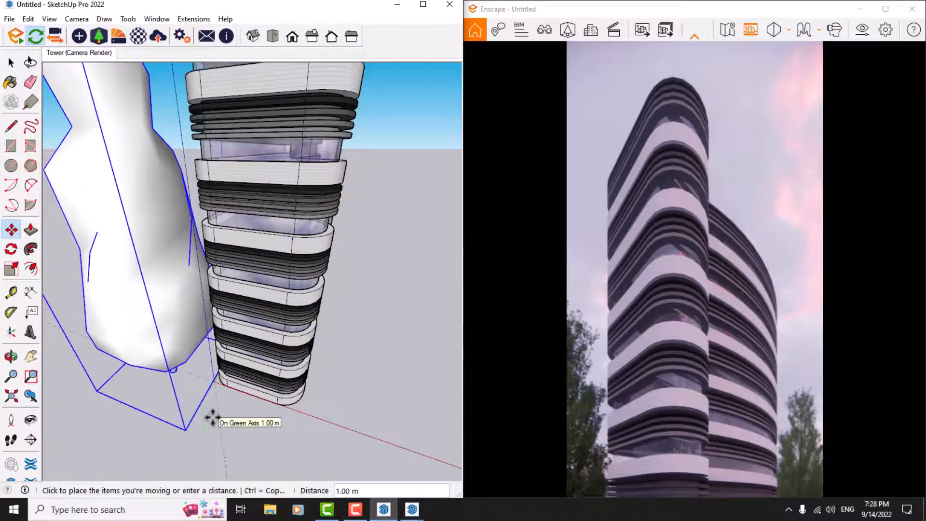
{"action": "key", "text": "Return"}
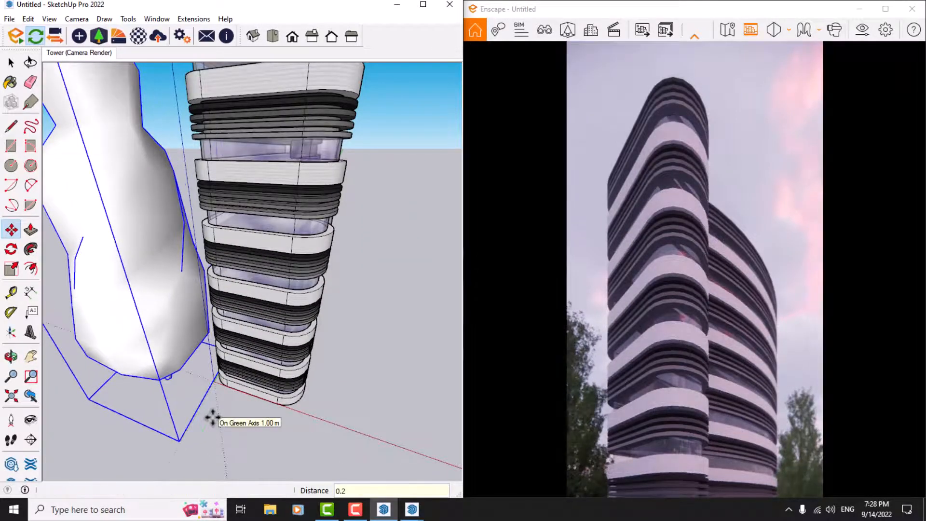
{"action": "left_click", "coordinate": [209, 419]}
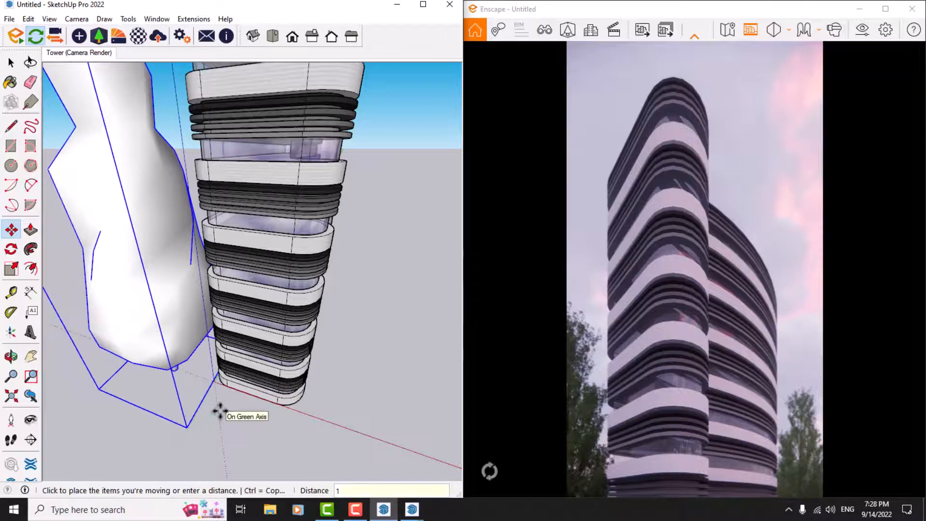
{"action": "type", "text": "1"}
{"action": "key", "text": "Return"}
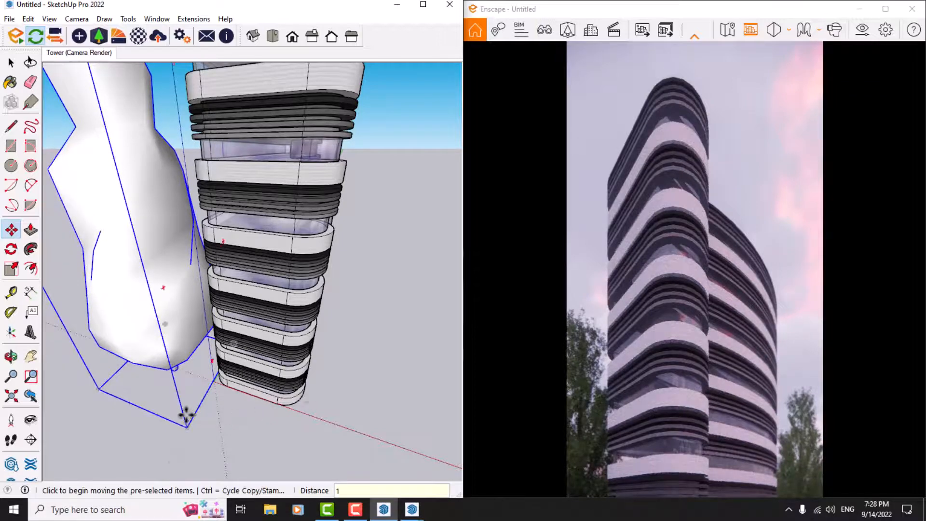
{"action": "mouse_move", "coordinate": [186, 413]}
{"action": "middle_mouse_down"}
{"action": "mouse_move", "coordinate": [283, 337]}
{"action": "mouse_move", "coordinate": [226, 383]}
{"action": "mouse_move", "coordinate": [99, 415]}
{"action": "middle_mouse_up"}
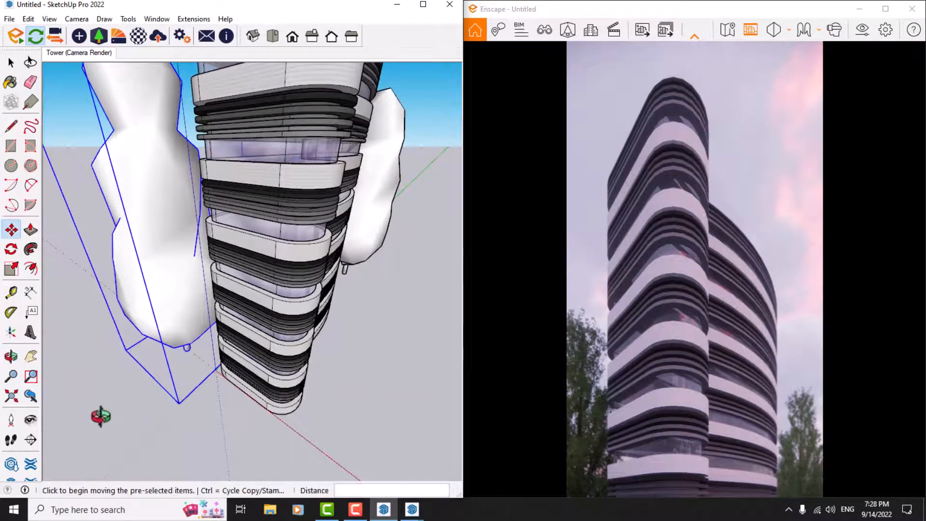
{"action": "key", "text": "space"}
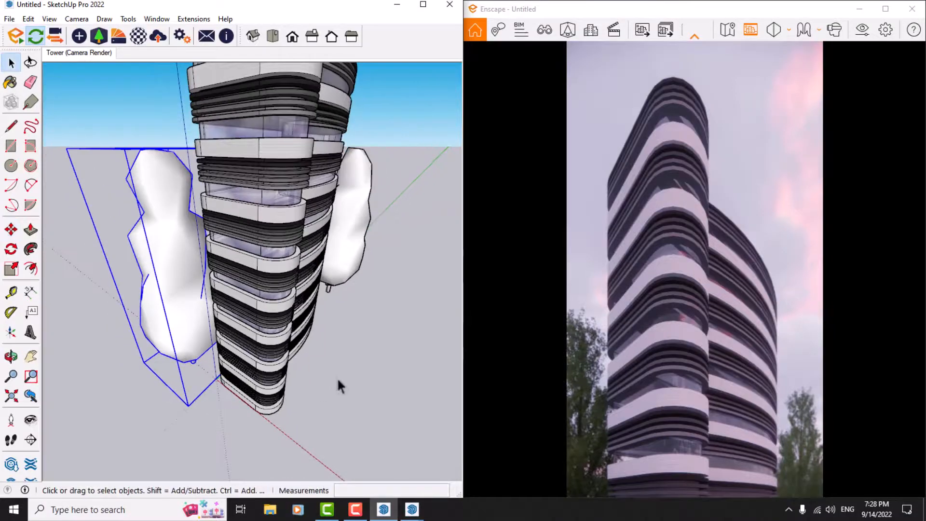
- Recall the saved Tower (Camera Render) view in Enscape and arrange the Enscape and SketchUp windows side by side
{"action": "scroll", "coordinate": [283, 336], "scroll_direction": "down", "scroll_amount": 5}
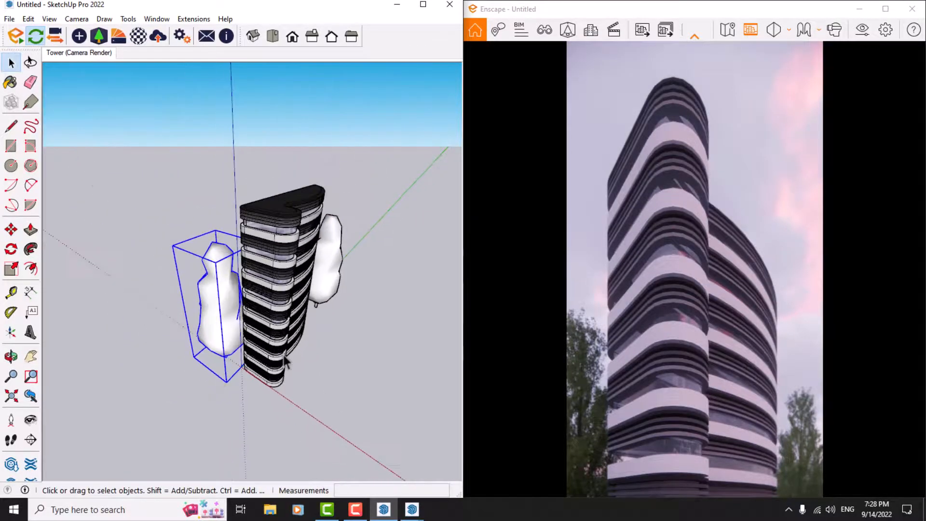
{"action": "scroll", "coordinate": [276, 271], "scroll_direction": "up", "scroll_amount": 3}
{"action": "middle_click_drag", "start_coordinate": [272, 311], "coordinate": [311, 280]}
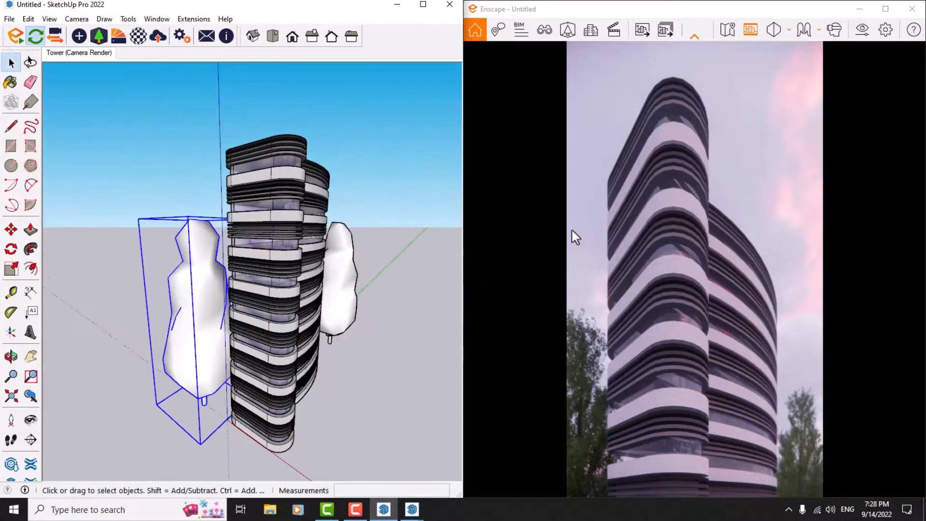
{"action": "left_click", "coordinate": [886, 9]}
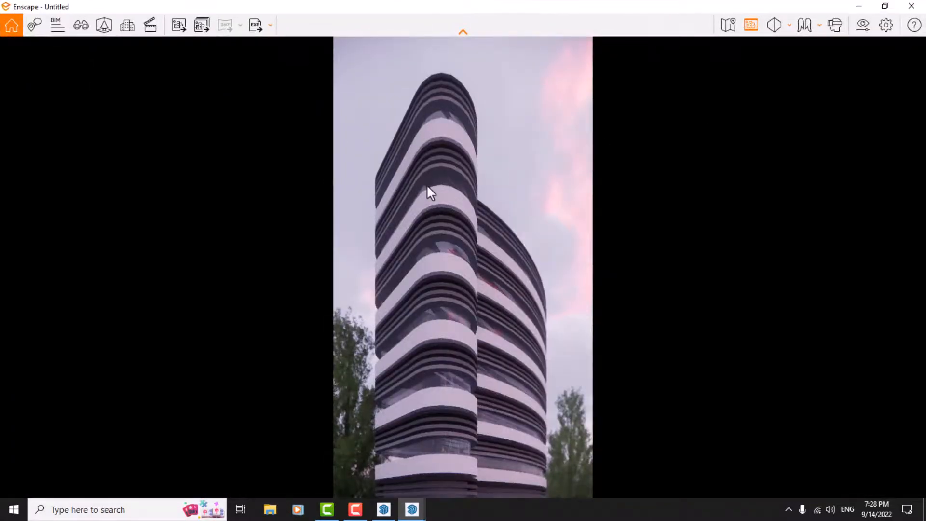
{"action": "left_click", "coordinate": [81, 25]}
{"action": "left_click", "coordinate": [85, 166]}
{"action": "left_click_drag", "start_coordinate": [607, 1], "coordinate": [925, 97]}
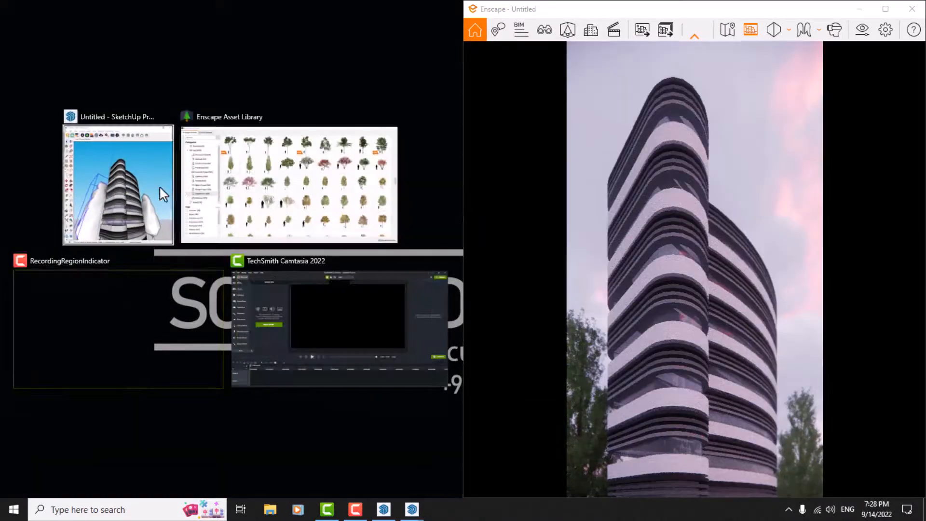
{"action": "left_click", "coordinate": [161, 188]}
- Place the Flock of Birds 002 asset from the Enscape library's Animals category above the top of the tower
{"action": "left_click", "coordinate": [101, 40]}
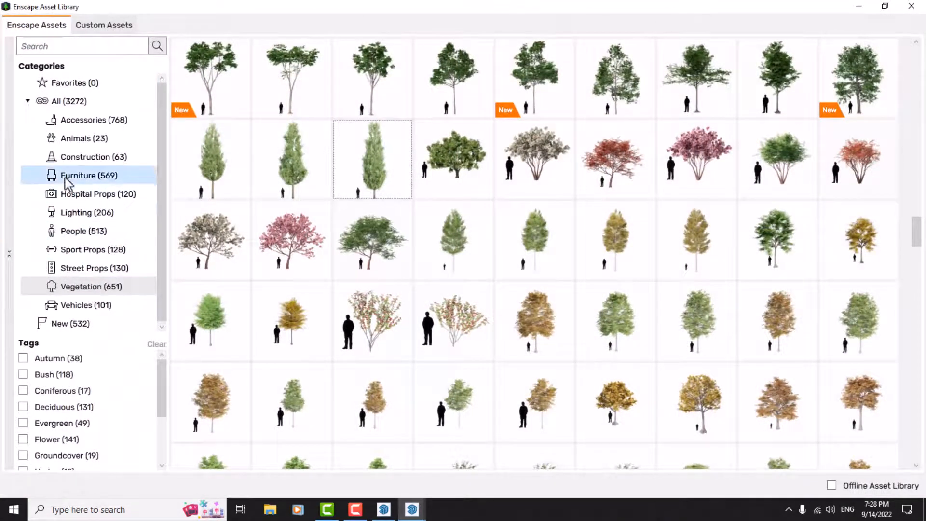
{"action": "left_click", "coordinate": [61, 140]}
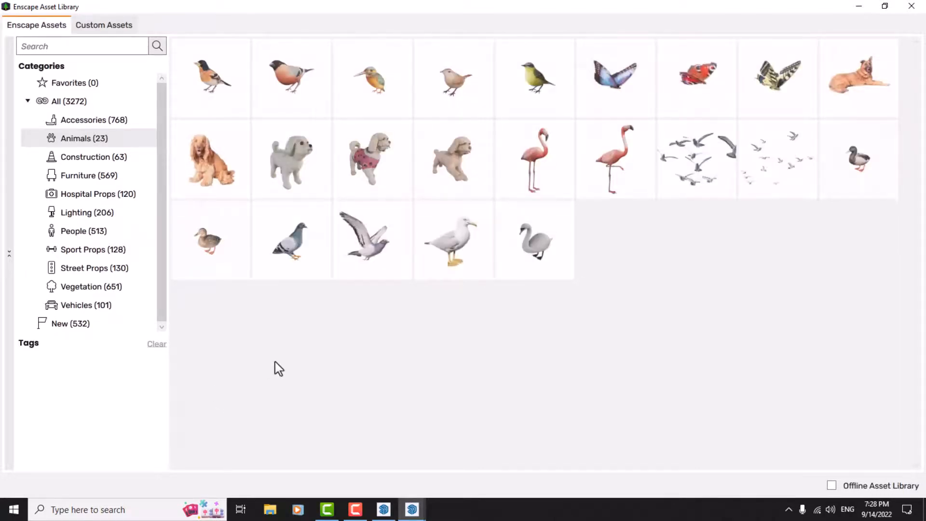
{"action": "mouse_move", "coordinate": [751, 176]}
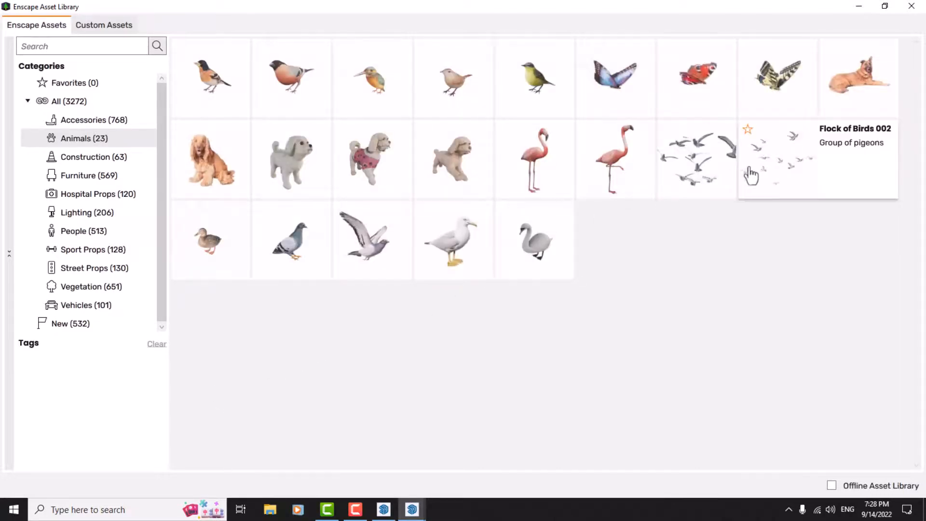
{"action": "left_click", "coordinate": [798, 176]}
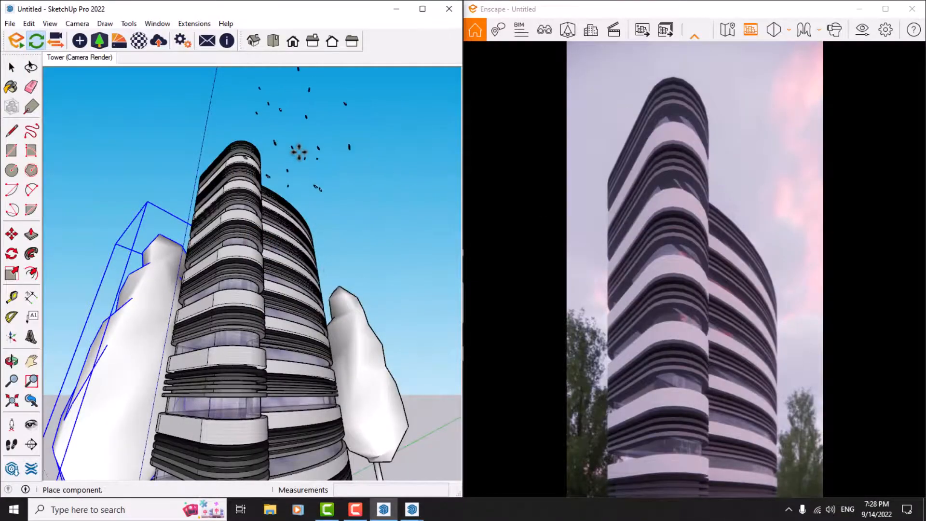
{"action": "mouse_move", "coordinate": [304, 117]}
{"action": "middle_mouse_down"}
{"action": "mouse_move", "coordinate": [451, 269]}
{"action": "mouse_move", "coordinate": [449, 289]}
{"action": "middle_mouse_up"}
{"action": "scroll", "coordinate": [327, 248], "scroll_direction": "down", "scroll_amount": 5}
{"action": "mouse_move", "coordinate": [333, 232]}
{"action": "middle_mouse_down"}
{"action": "mouse_move", "coordinate": [293, 309]}
{"action": "mouse_move", "coordinate": [305, 383]}
{"action": "middle_mouse_up"}
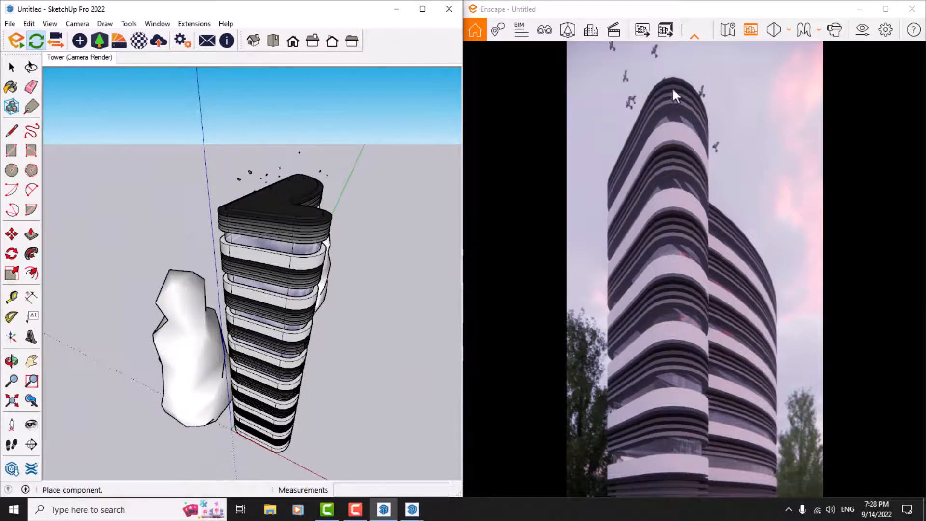
{"action": "key", "text": "space"}
- Select the flock of birds and move it about 12.3 m to above the tower's curved wing
{"action": "middle_click_drag", "start_coordinate": [299, 192], "coordinate": [277, 132]}
{"action": "left_click", "coordinate": [231, 156]}
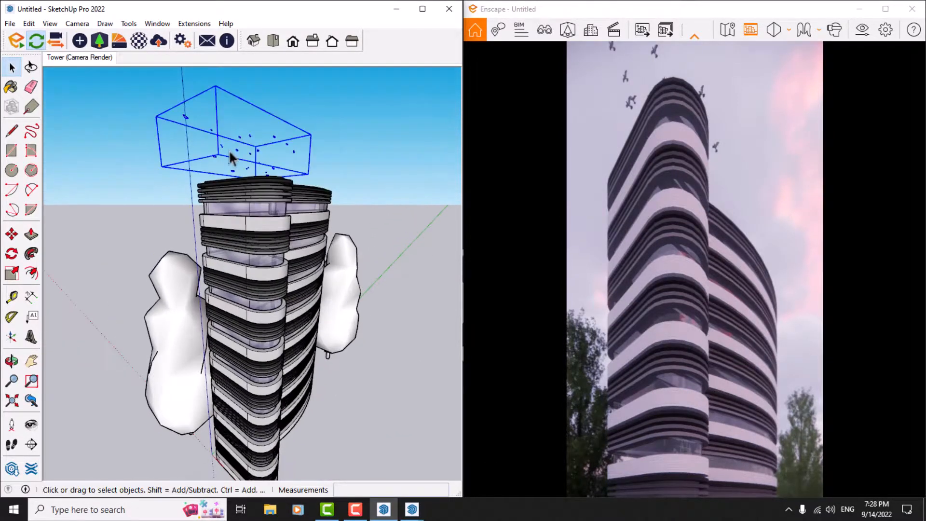
{"action": "mouse_move", "coordinate": [242, 158]}
{"action": "middle_mouse_down"}
{"action": "mouse_move", "coordinate": [379, 189]}
{"action": "mouse_move", "coordinate": [300, 209]}
{"action": "mouse_move", "coordinate": [475, 248]}
{"action": "mouse_move", "coordinate": [300, 141]}
{"action": "mouse_move", "coordinate": [114, 120]}
{"action": "mouse_move", "coordinate": [120, 95]}
{"action": "middle_mouse_up"}
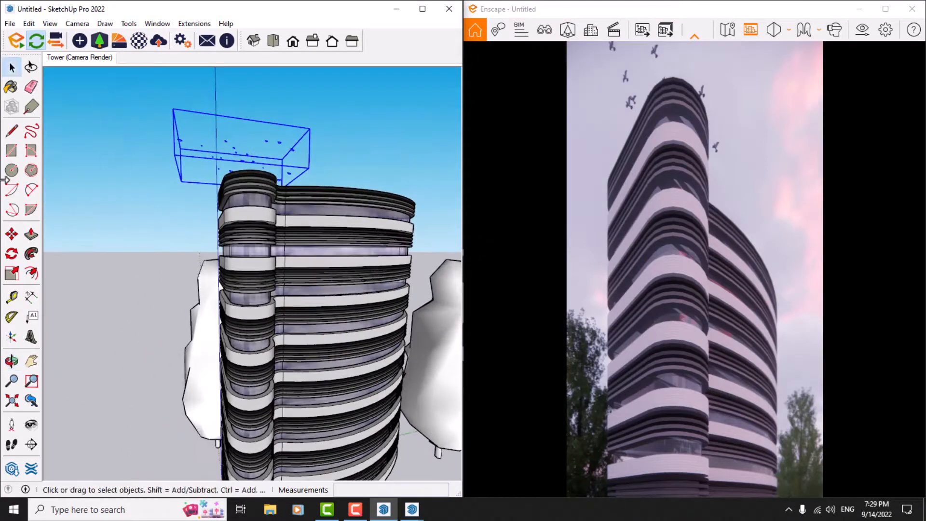
{"action": "left_click", "coordinate": [12, 234]}
{"action": "left_click", "coordinate": [307, 140]}
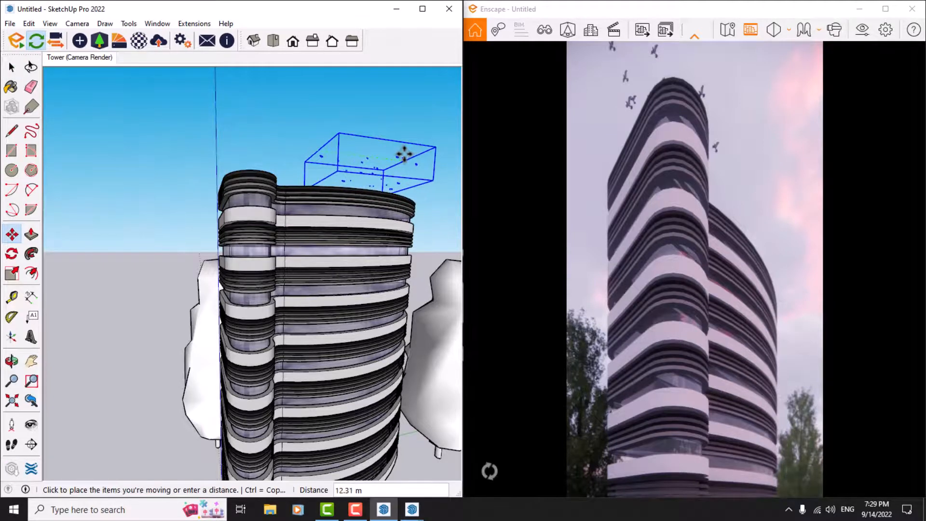
{"action": "left_click", "coordinate": [404, 154]}
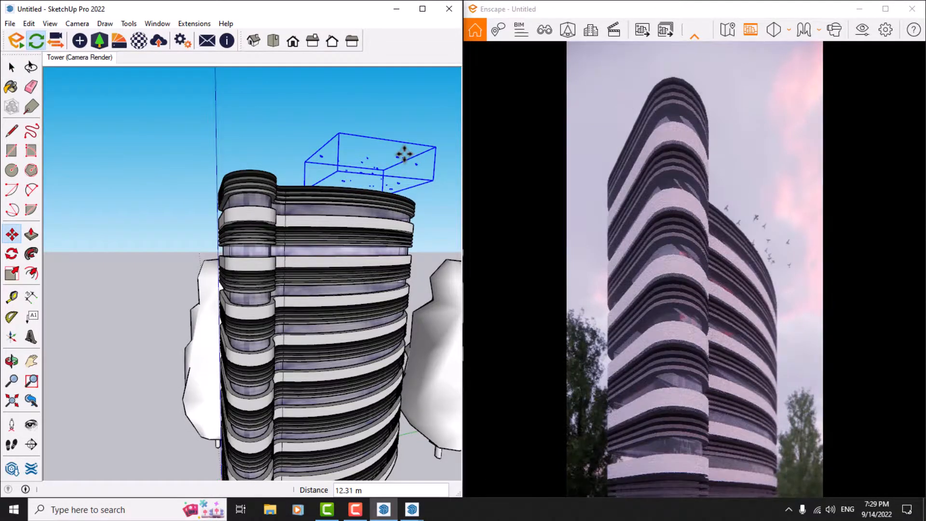
- Move the flock of birds about 3.9 m farther out above the tower's curved wing
{"action": "left_click", "coordinate": [358, 151]}
{"action": "left_click", "coordinate": [387, 140]}
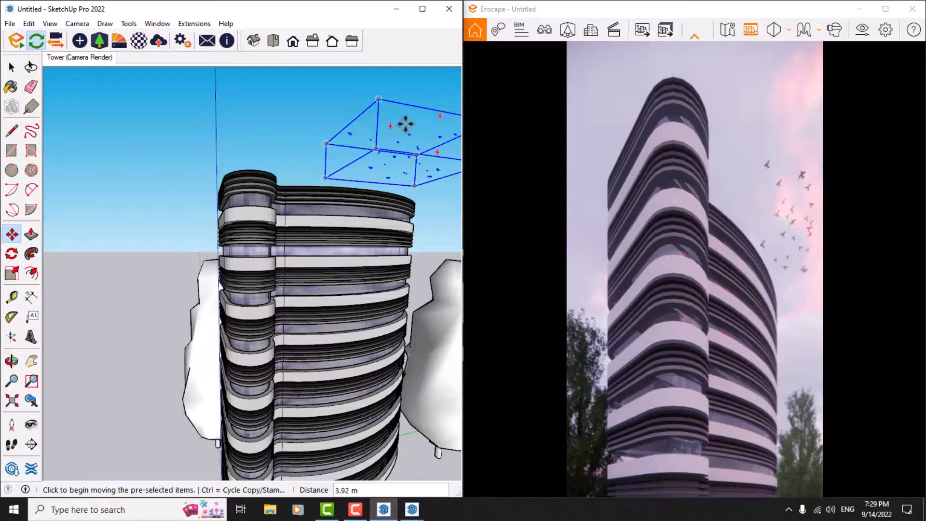
{"action": "middle_click_drag", "start_coordinate": [405, 124], "coordinate": [431, 123]}
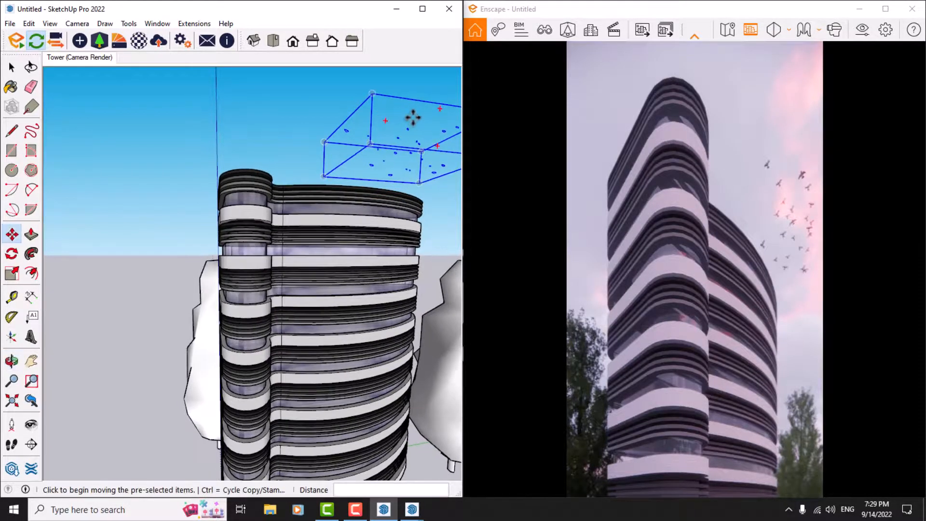
{"action": "left_click", "coordinate": [427, 123]}
{"action": "key", "text": "ctrl"}
{"action": "key", "text": "Escape"}
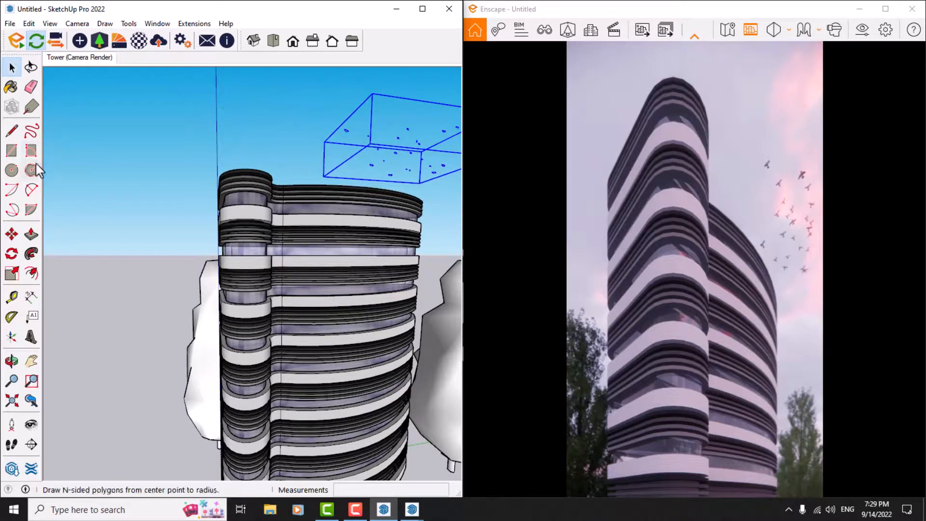
- Copy the selected flock of birds from beside the curved wing to above the tower's tall front end
{"action": "middle_click_drag", "start_coordinate": [232, 222], "coordinate": [196, 221]}
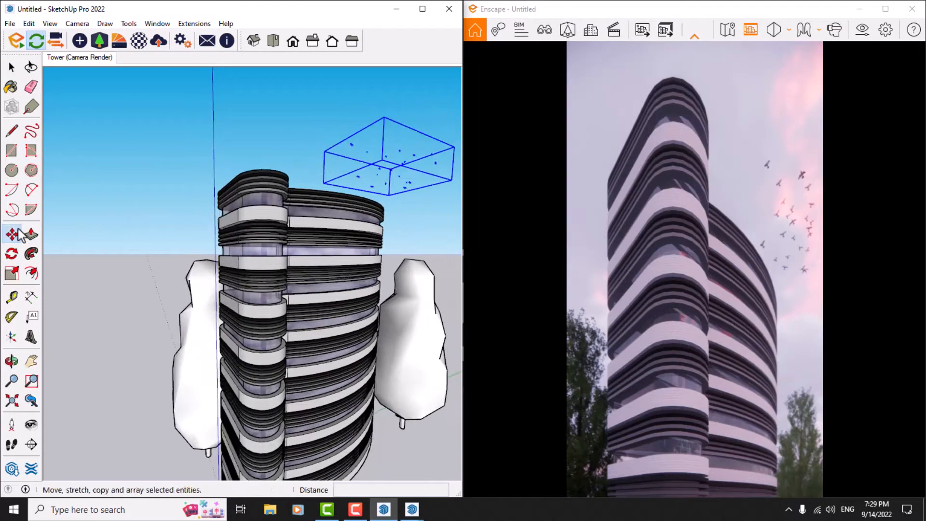
{"action": "key", "text": "ctrl"}
{"action": "left_click", "coordinate": [389, 193]}
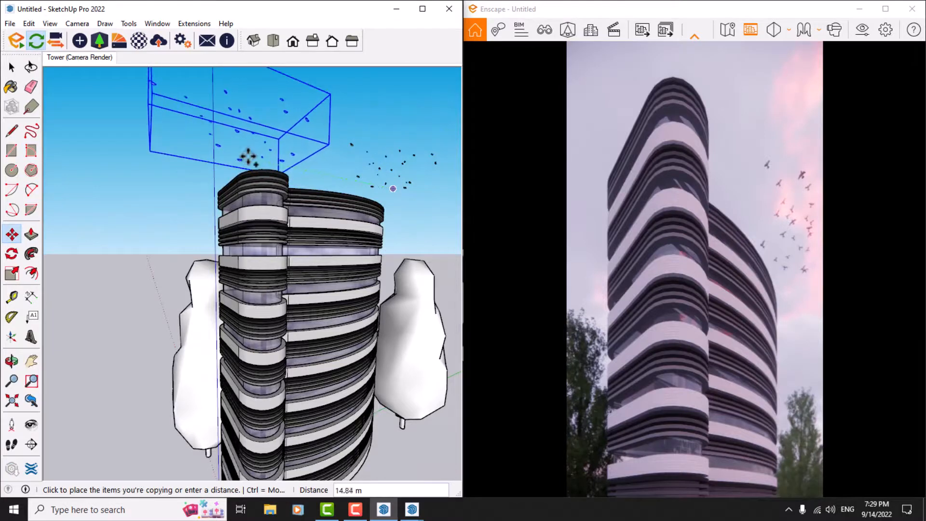
{"action": "left_click", "coordinate": [280, 159]}
- Move the copied flock about 3.6 m sideways so the birds circle over the tower's top in the Enscape view
{"action": "mouse_move", "coordinate": [216, 190]}
{"action": "middle_mouse_down"}
{"action": "mouse_move", "coordinate": [356, 171]}
{"action": "mouse_move", "coordinate": [391, 181]}
{"action": "middle_mouse_up"}
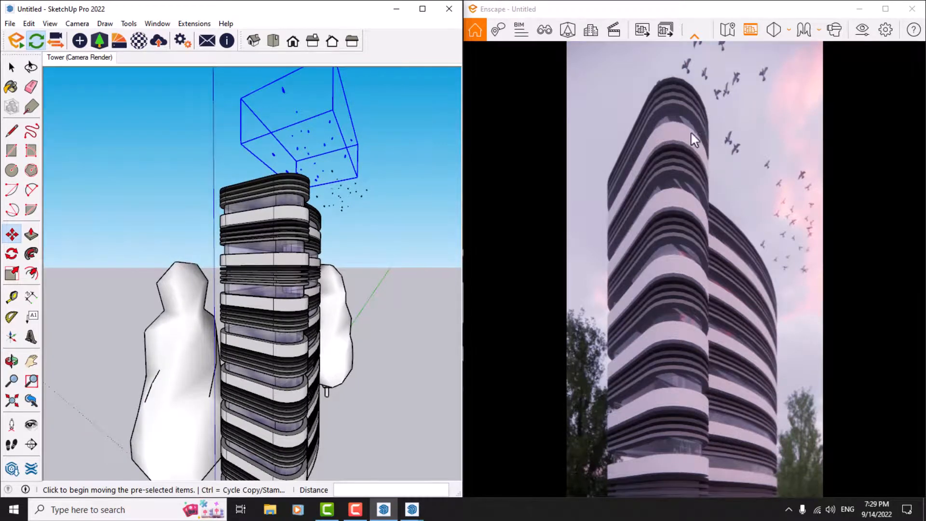
{"action": "mouse_move", "coordinate": [359, 237]}
{"action": "middle_mouse_down"}
{"action": "mouse_move", "coordinate": [405, 215]}
{"action": "mouse_move", "coordinate": [430, 221]}
{"action": "mouse_move", "coordinate": [461, 207]}
{"action": "mouse_move", "coordinate": [458, 188]}
{"action": "middle_mouse_up"}
{"action": "key", "text": "m"}
{"action": "left_click", "coordinate": [369, 130]}
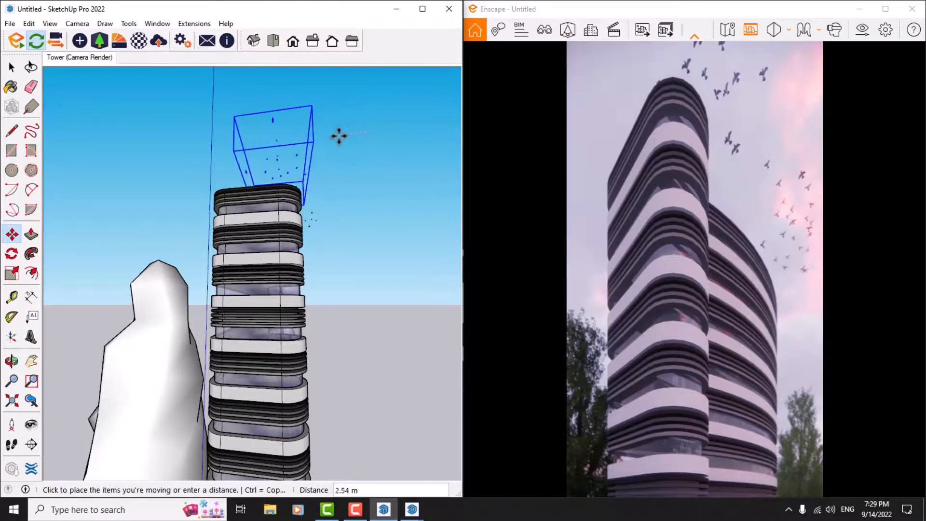
{"action": "left_click", "coordinate": [325, 137]}
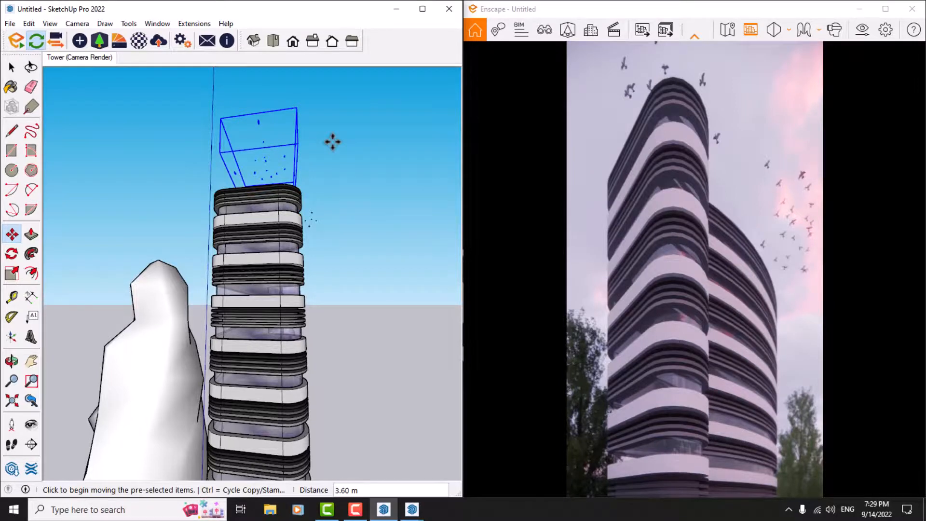
{"action": "key", "text": "space"}
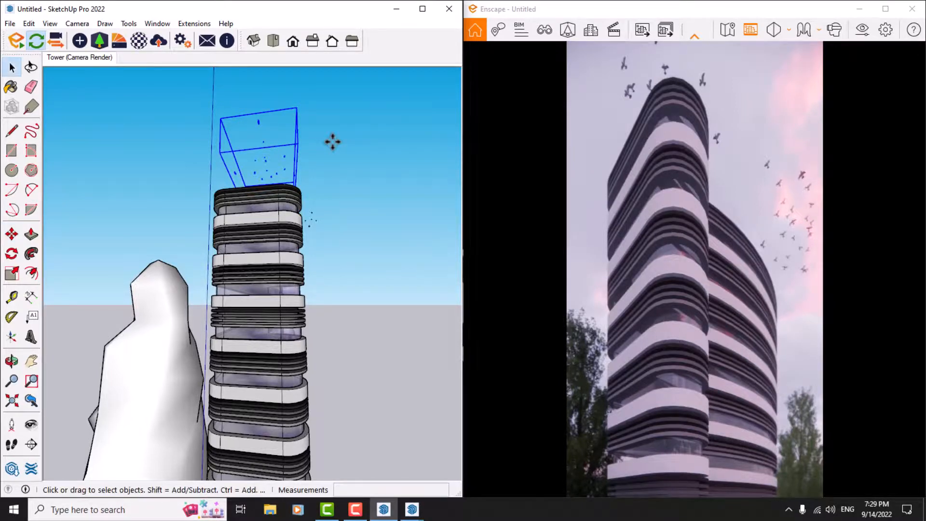
- Maximize the Enscape window and raise the rendering quality in the visual settings to Ultra
{"action": "left_click", "coordinate": [886, 9]}
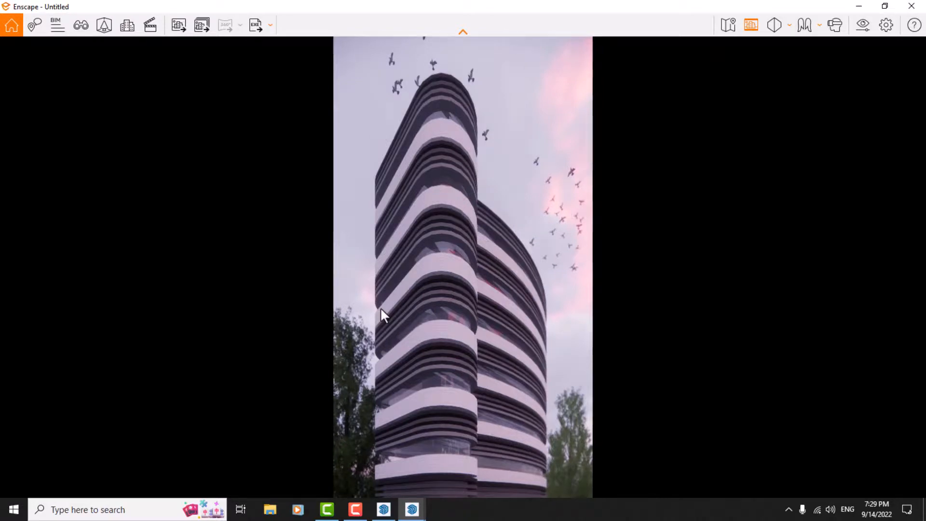
{"action": "left_click", "coordinate": [861, 26]}
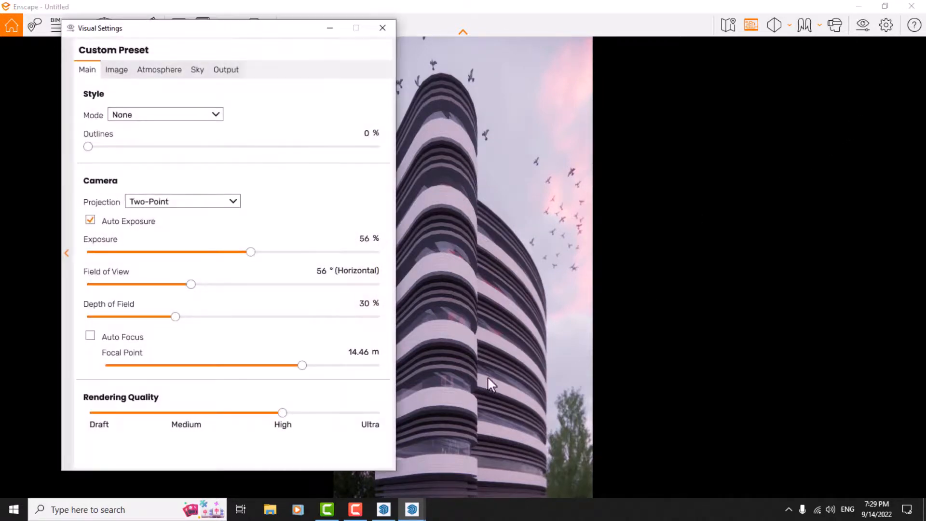
{"action": "left_click_drag", "start_coordinate": [283, 413], "coordinate": [390, 415]}
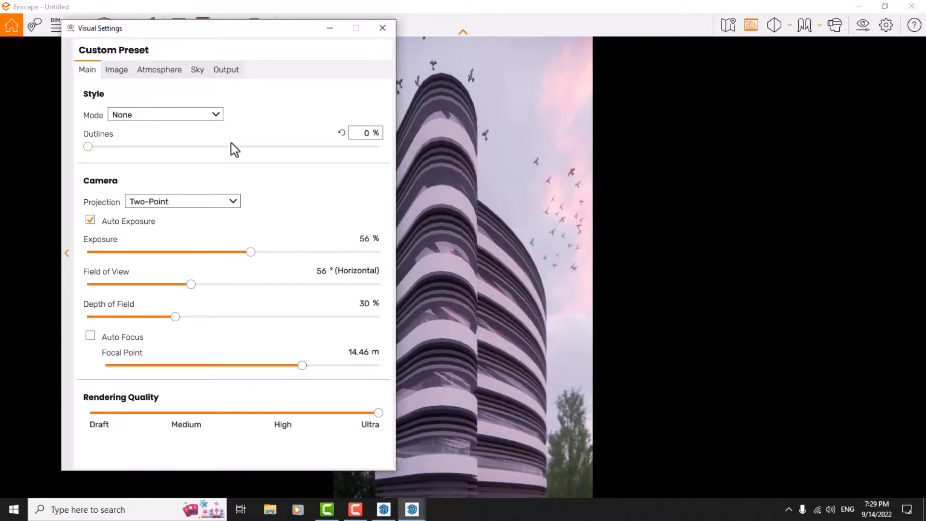
- Set the chromatic aberration among the image effects to 6 %
{"action": "left_click", "coordinate": [116, 73]}
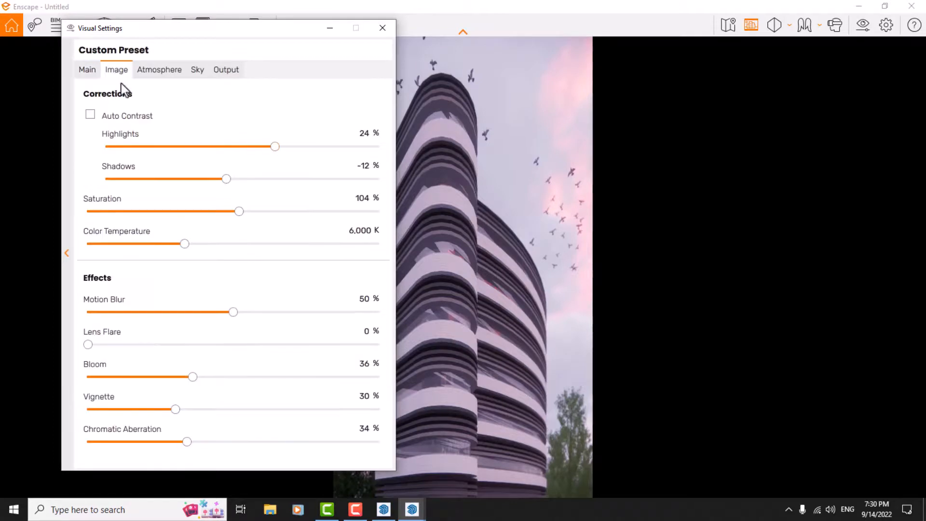
{"action": "left_click", "coordinate": [371, 429]}
{"action": "type", "text": "6"}
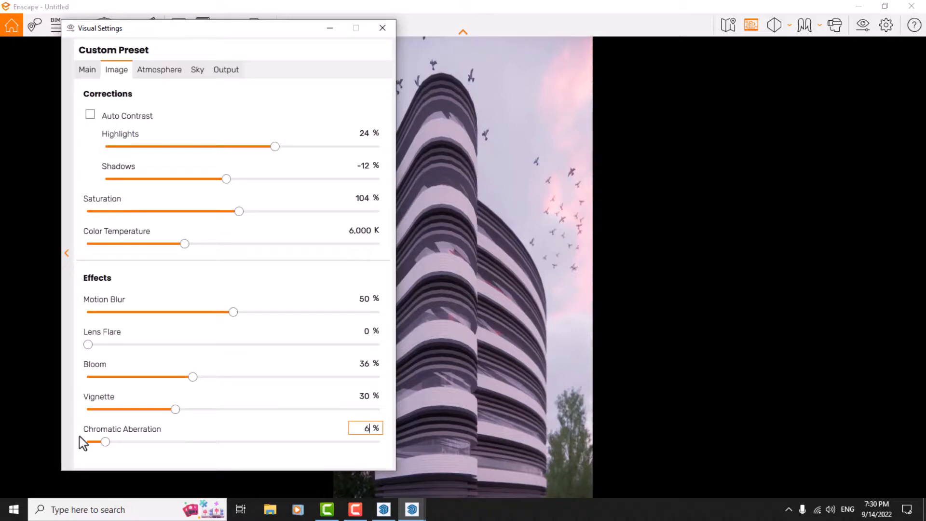
- Try outline thicknesses of 10 % and 20 % in the main visual settings and close the settings window
{"action": "left_click", "coordinate": [88, 69]}
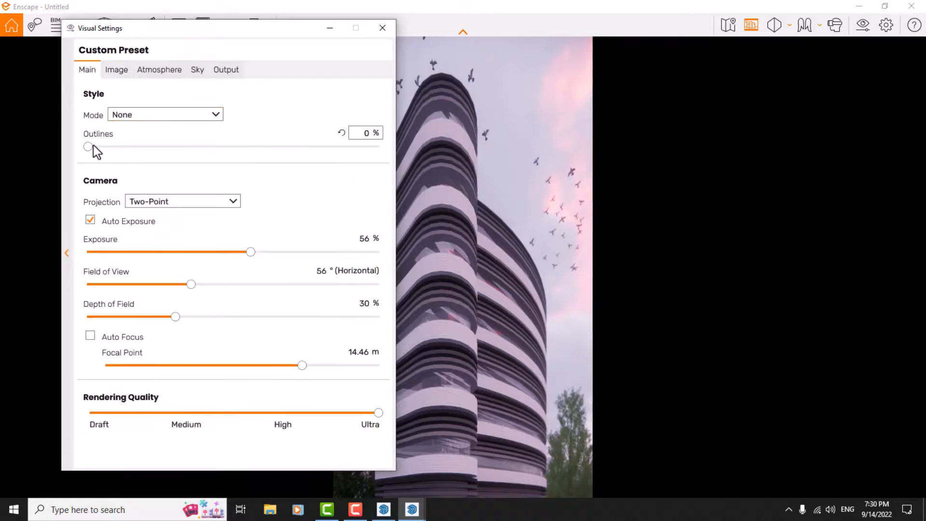
{"action": "double_click", "coordinate": [366, 133]}
{"action": "type", "text": "10"}
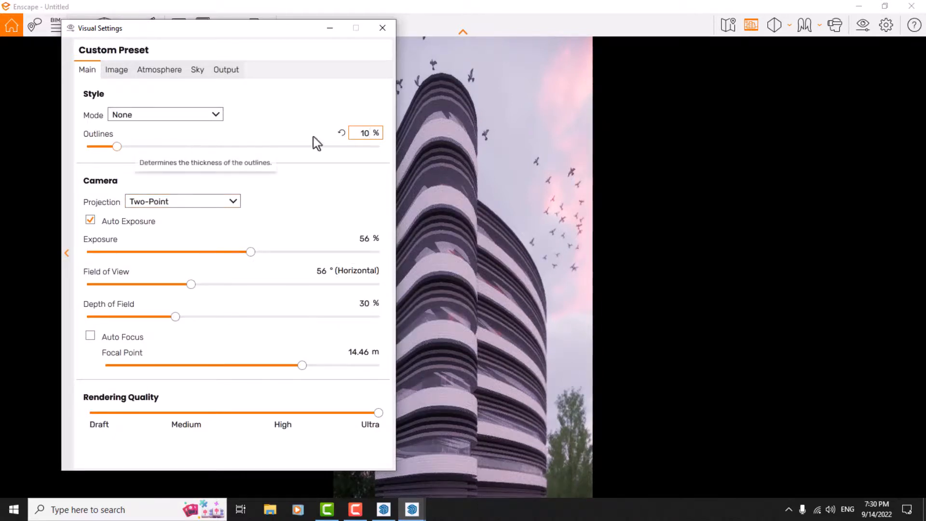
{"action": "double_click", "coordinate": [365, 132]}
{"action": "type", "text": "20"}
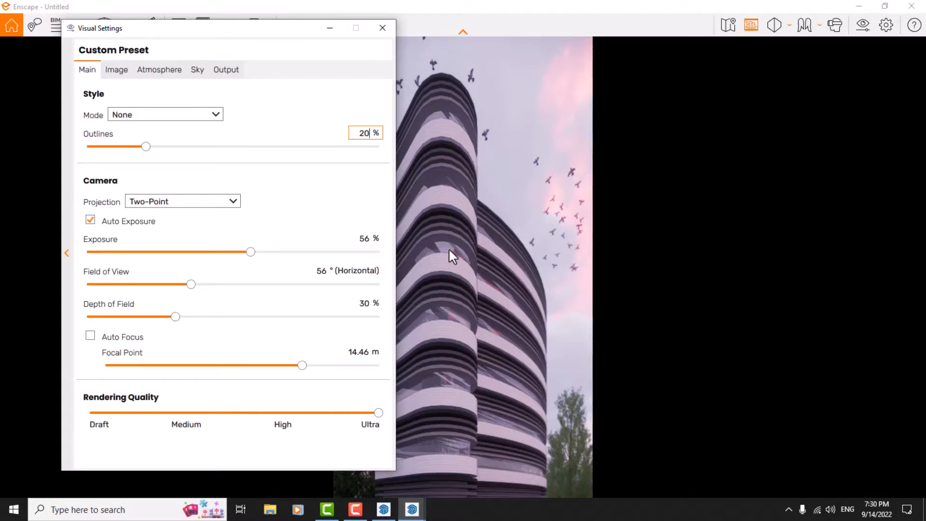
{"action": "left_click_drag", "start_coordinate": [373, 135], "coordinate": [352, 134]}
{"action": "key", "text": "Return"}
{"action": "left_click", "coordinate": [383, 27]}
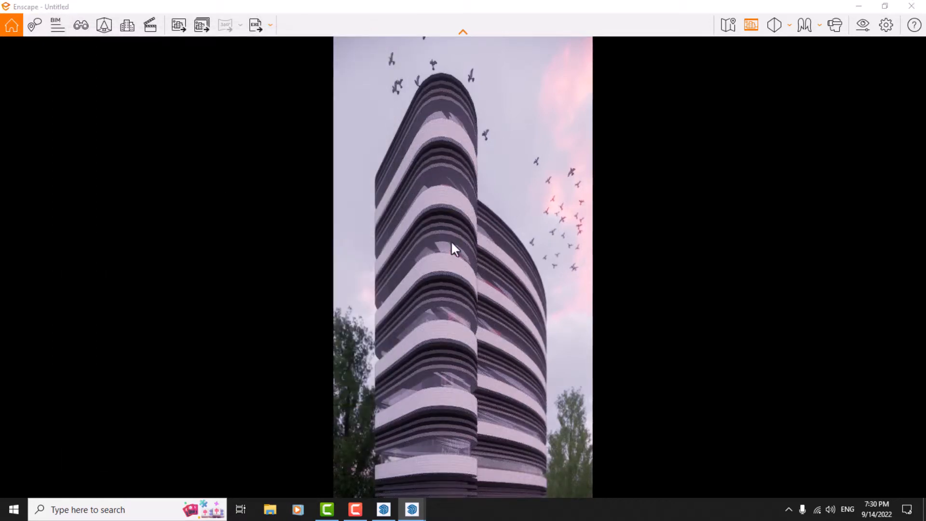
- Save the Enscape screenshot as the PNG file "Tower Render" in the Pictures folder Enscape Camera Renders
{"action": "left_click", "coordinate": [288, 145]}
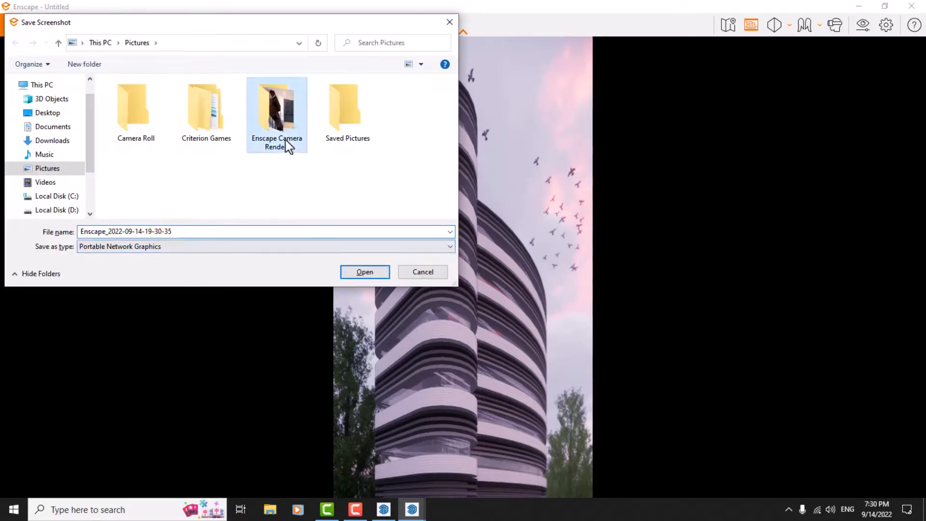
{"action": "double_click", "coordinate": [288, 145]}
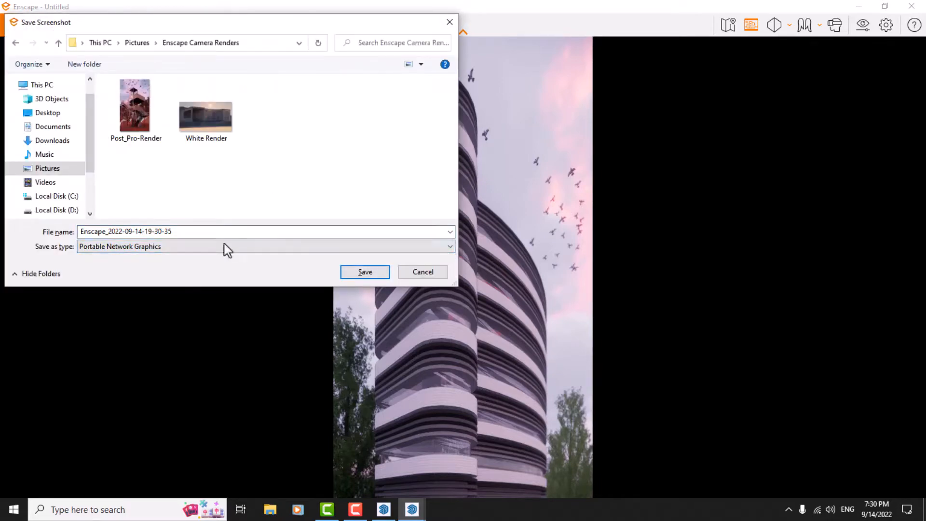
{"action": "left_click", "coordinate": [192, 235]}
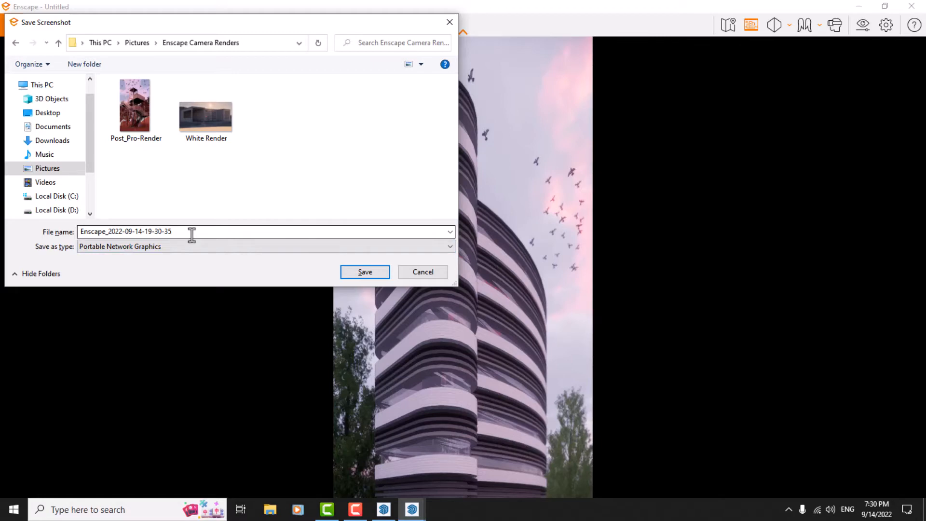
{"action": "key", "text": "ctrl+a"}
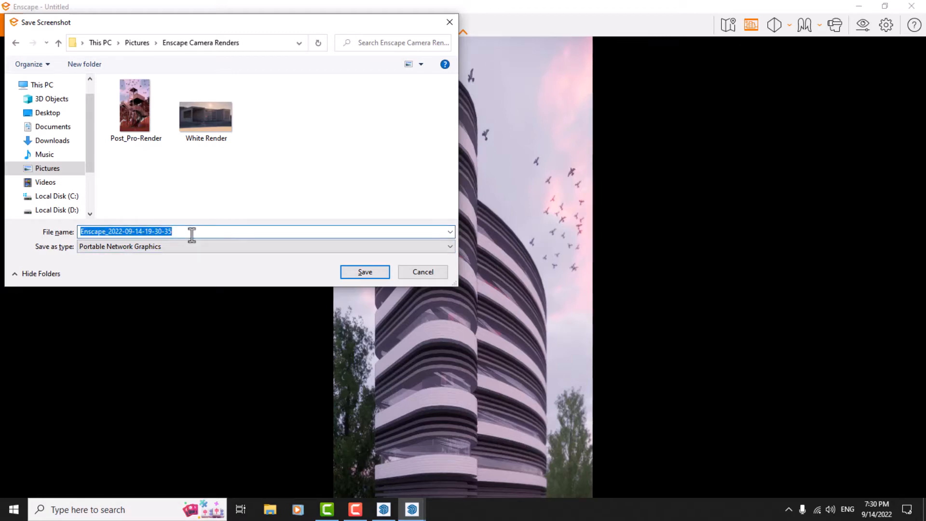
{"action": "type", "text": "Towe"}
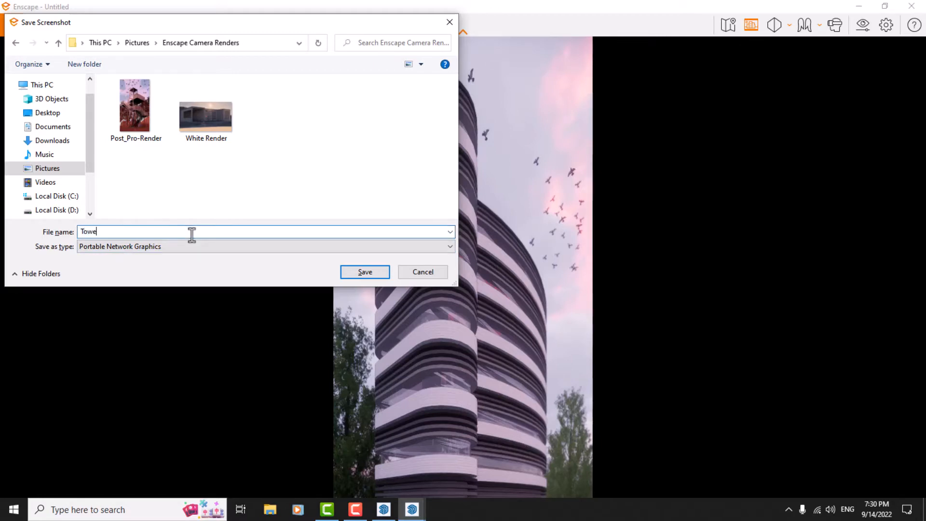
{"action": "type", "text": "r Render"}
{"action": "left_click", "coordinate": [352, 276]}
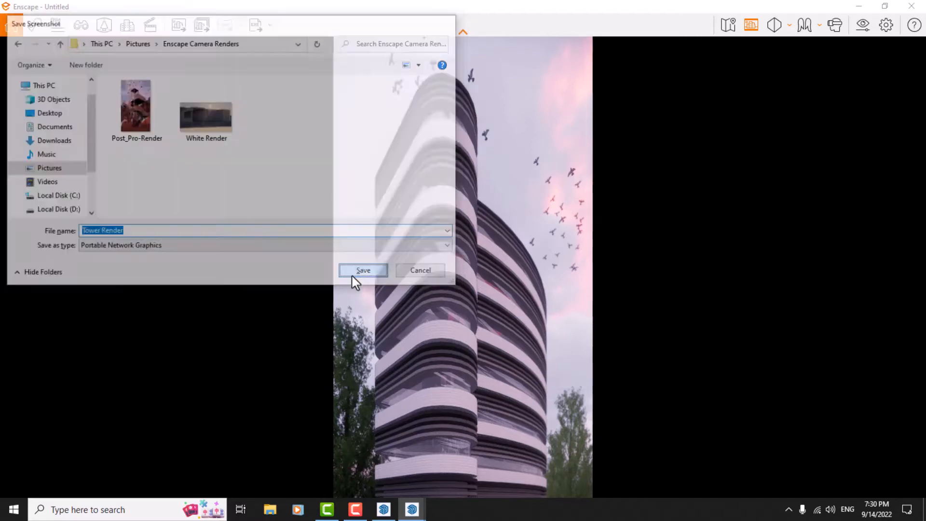